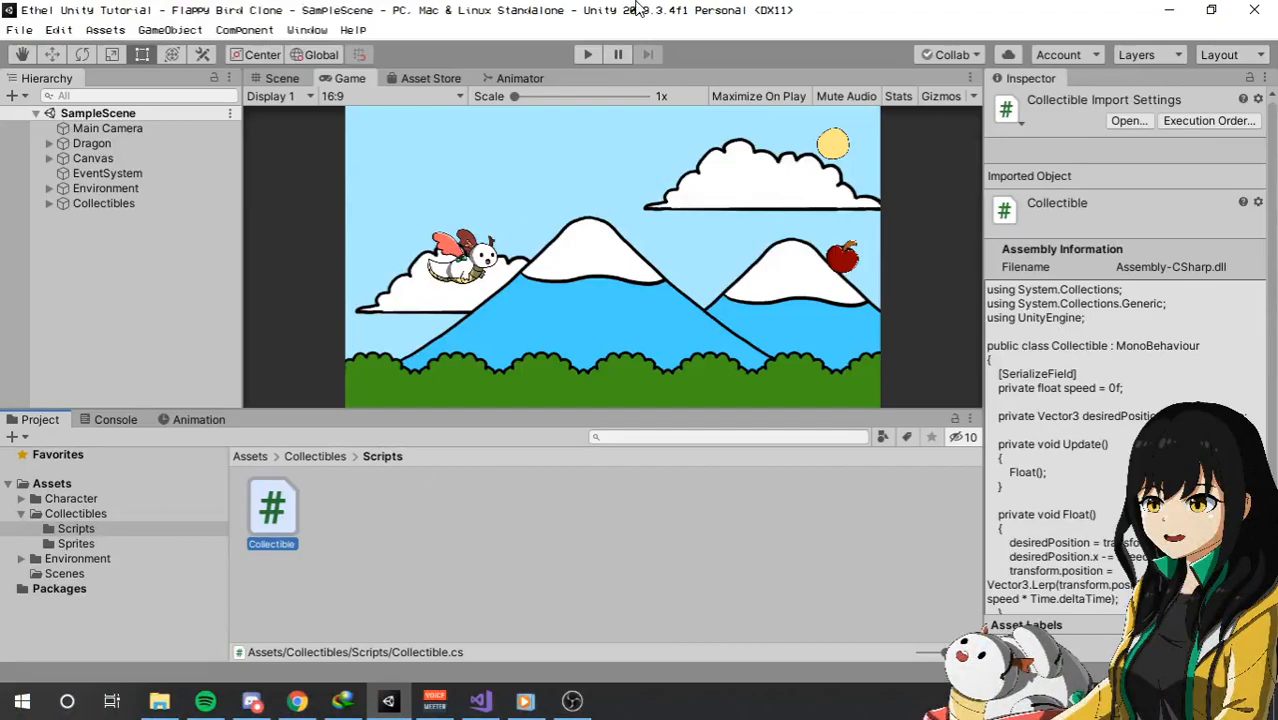
Playtest the game to examine how the dragon and the apple behave when they meet, and stop the run.
left_click(590, 57)
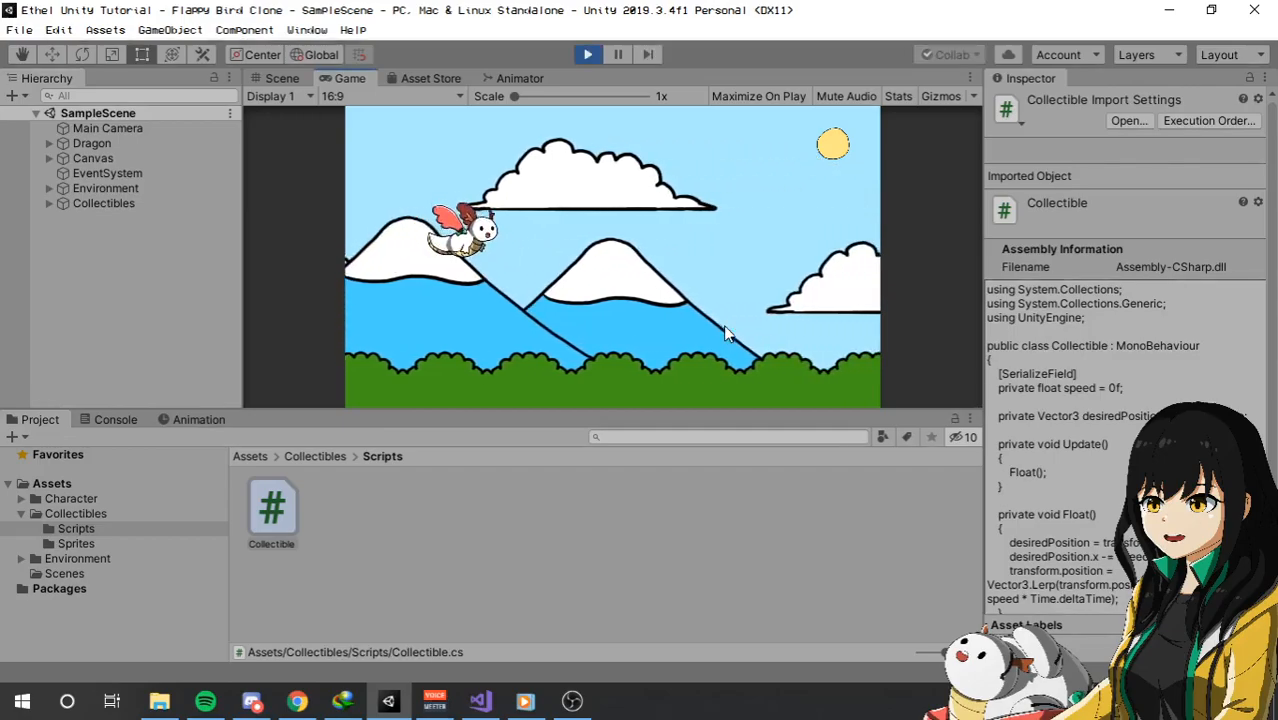
left_click(653, 253)
left_click(653, 253)
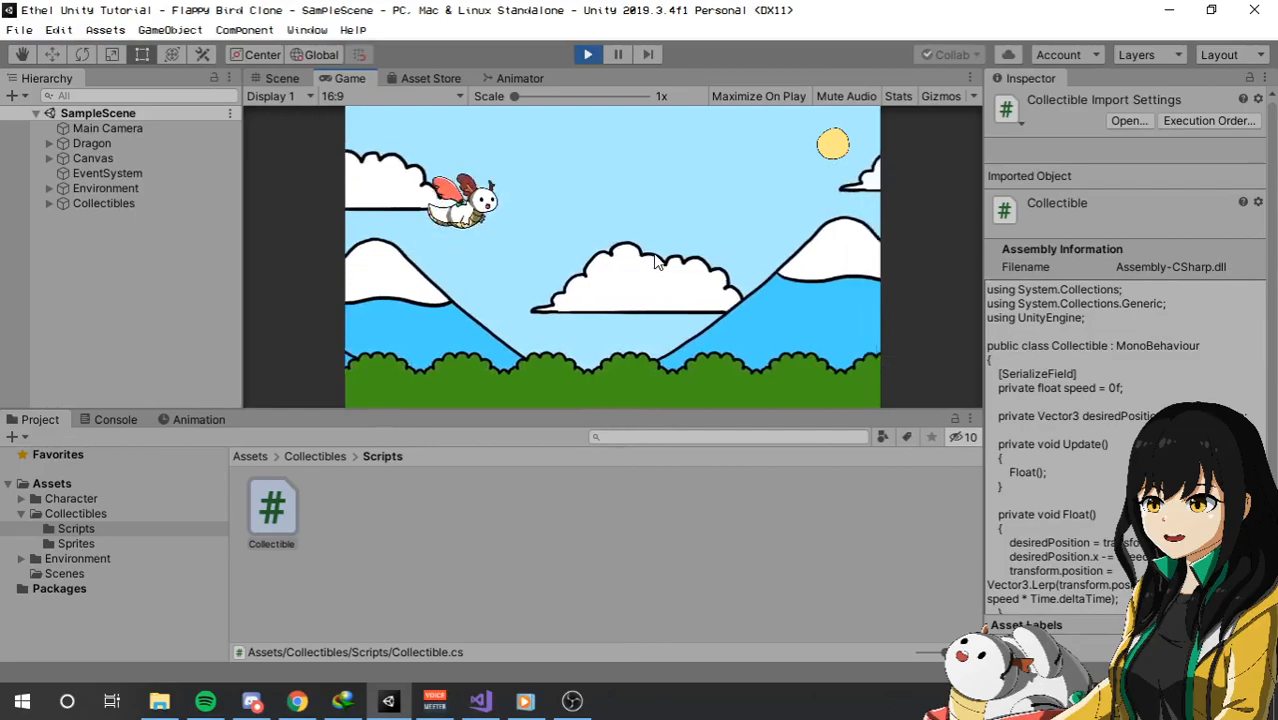
left_click(589, 54)
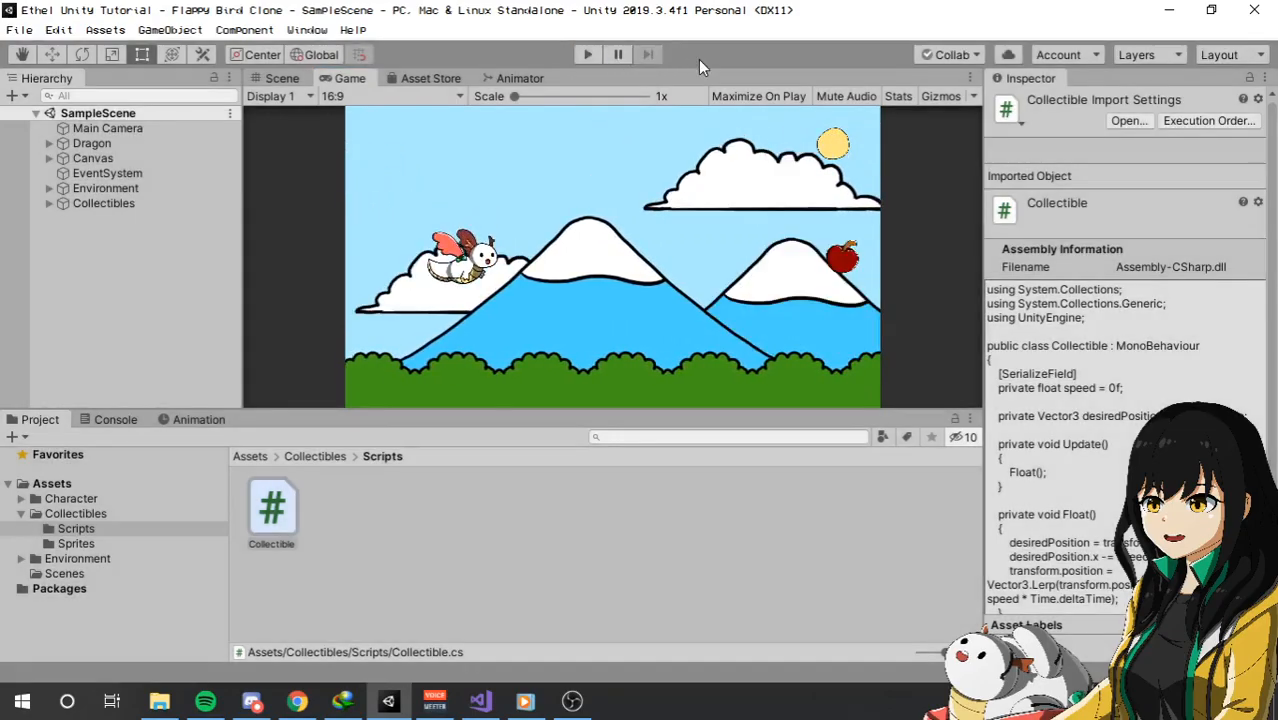
left_click(88, 421)
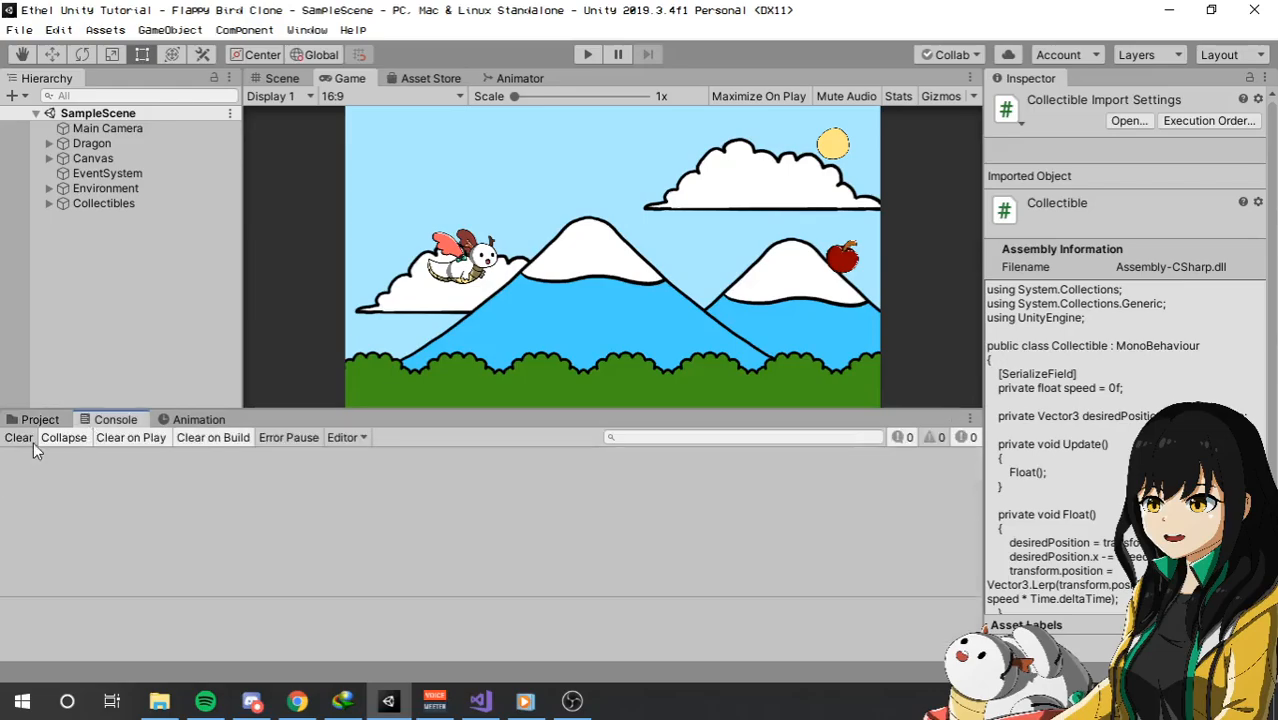
left_click(40, 420)
left_click(138, 327)
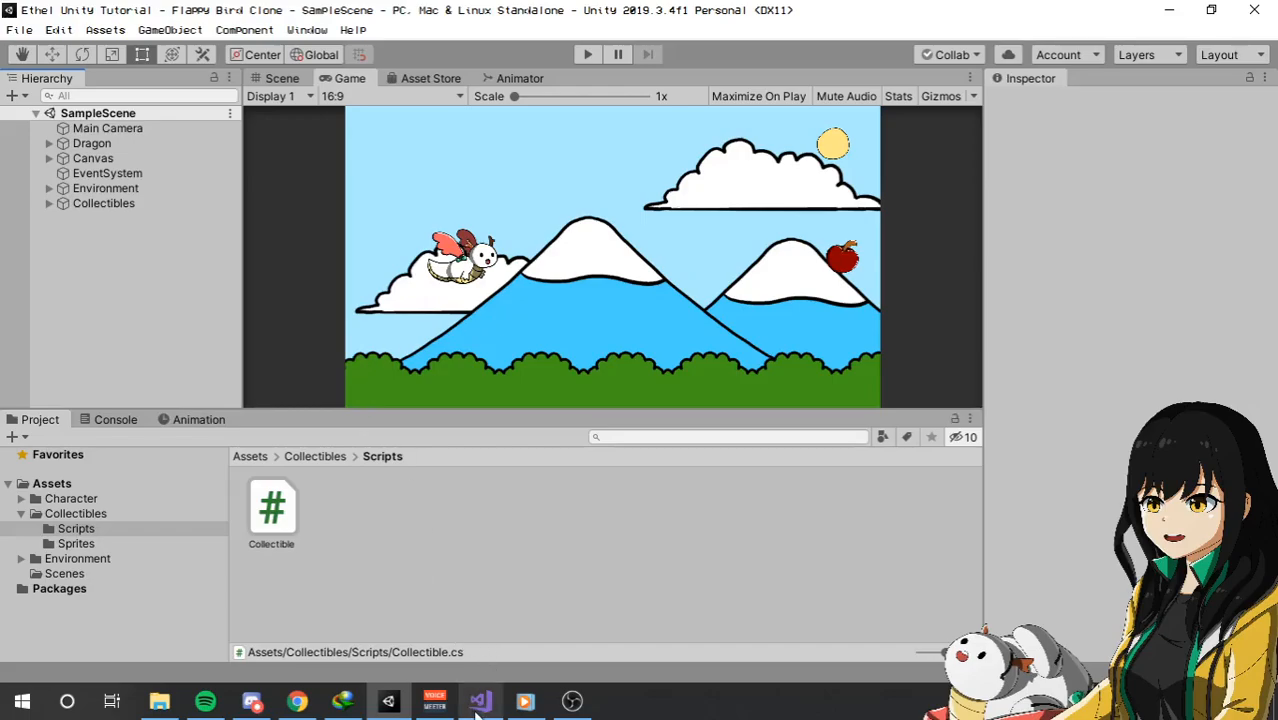
Show the scene view and select the Collectible object inside the Collectibles group, with its children expanded.
left_click(294, 80)
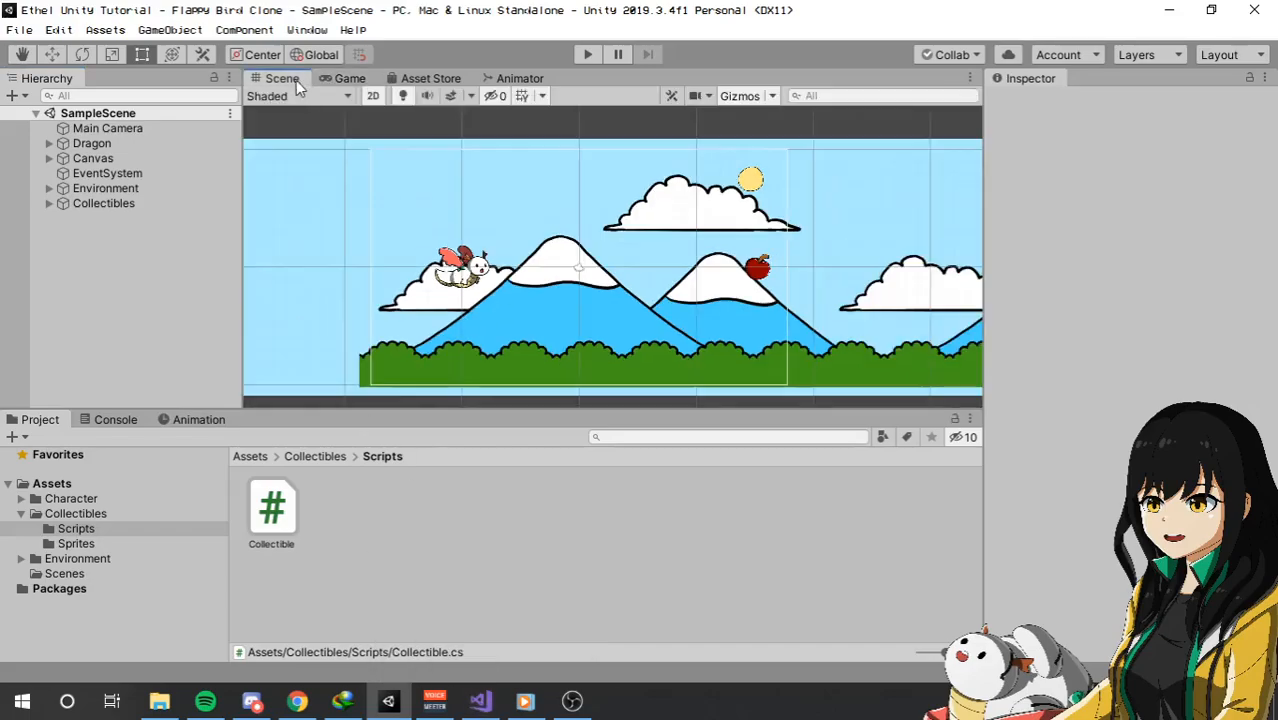
middle_click_drag(646, 270, 650, 263)
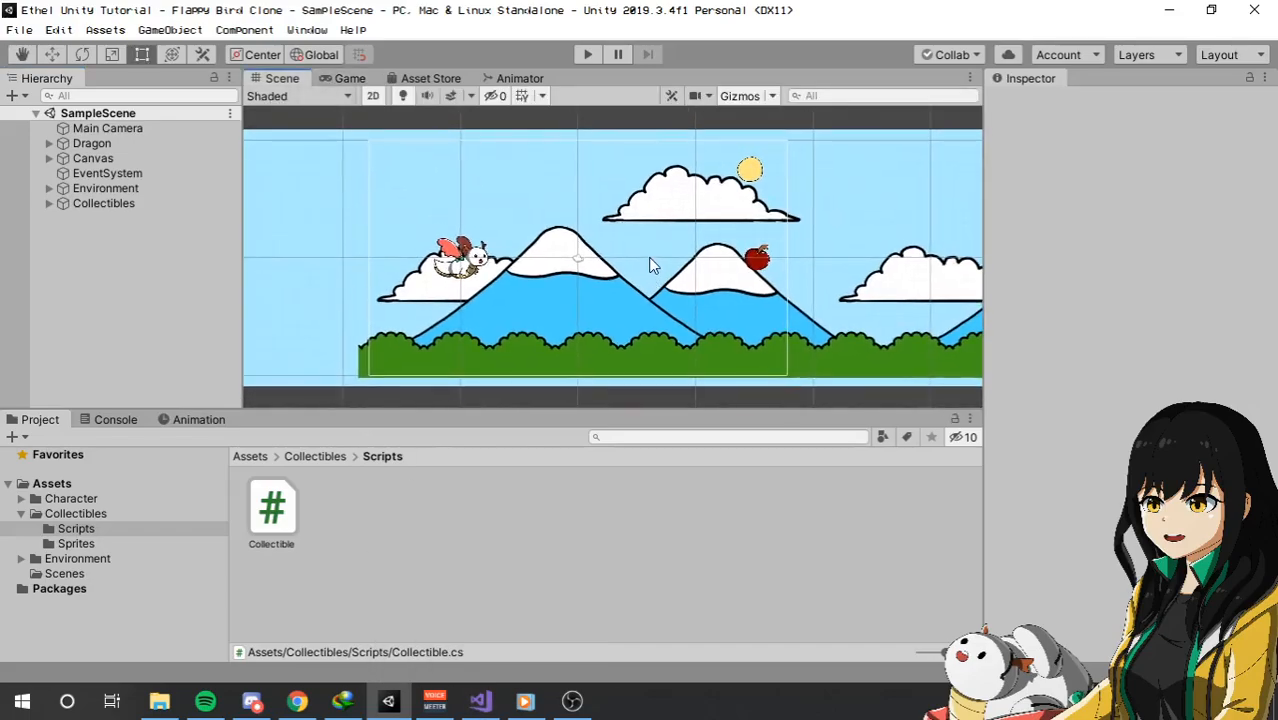
scroll(580, 230, "up", 5)
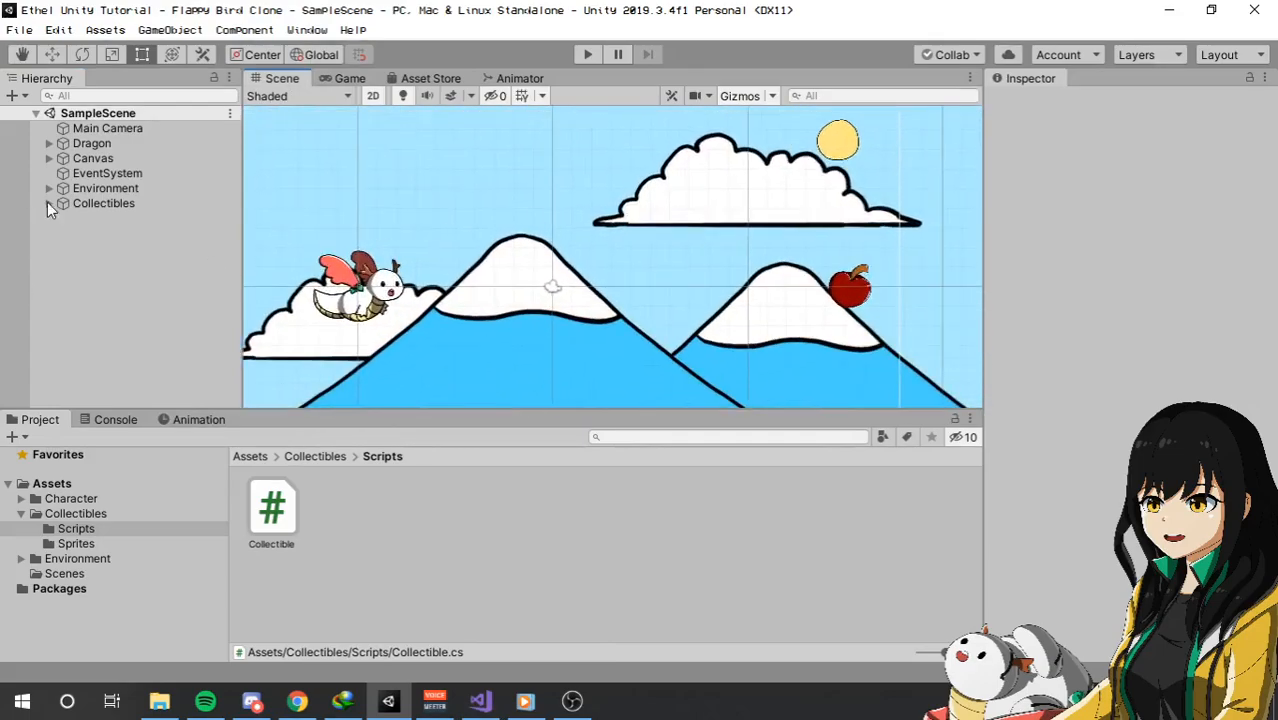
left_click(49, 205)
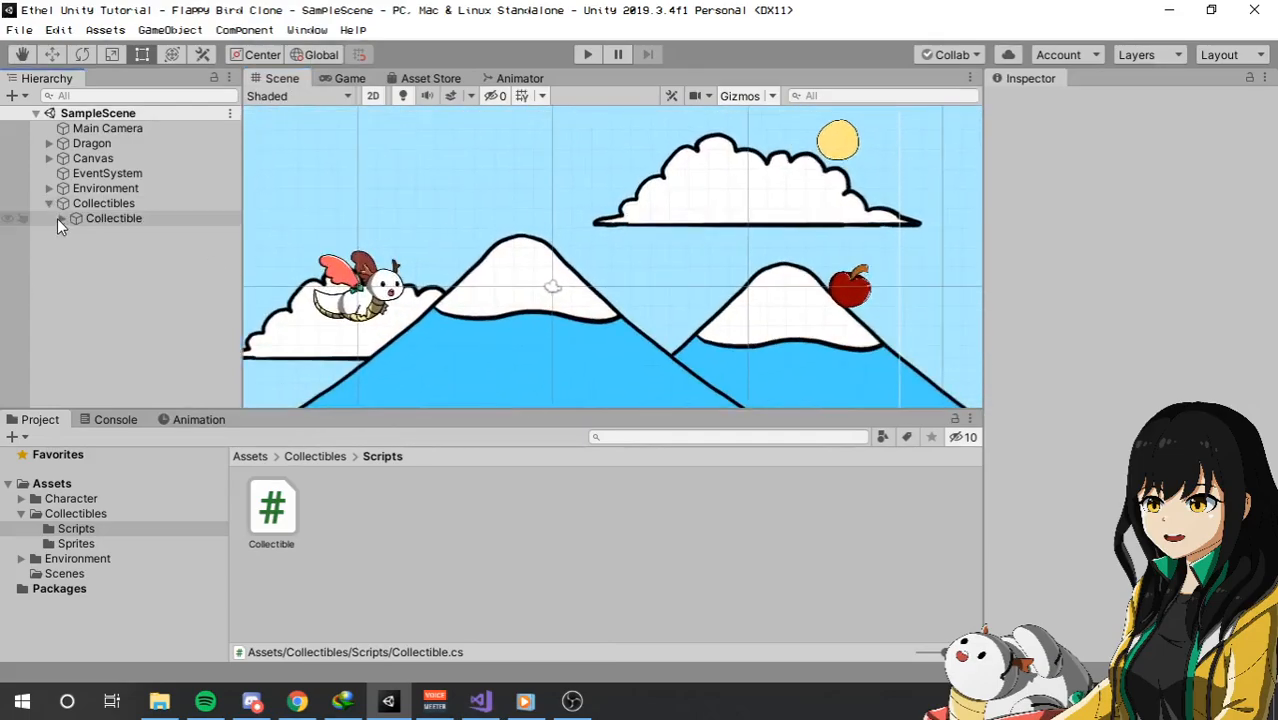
left_click(61, 219)
left_click(109, 223)
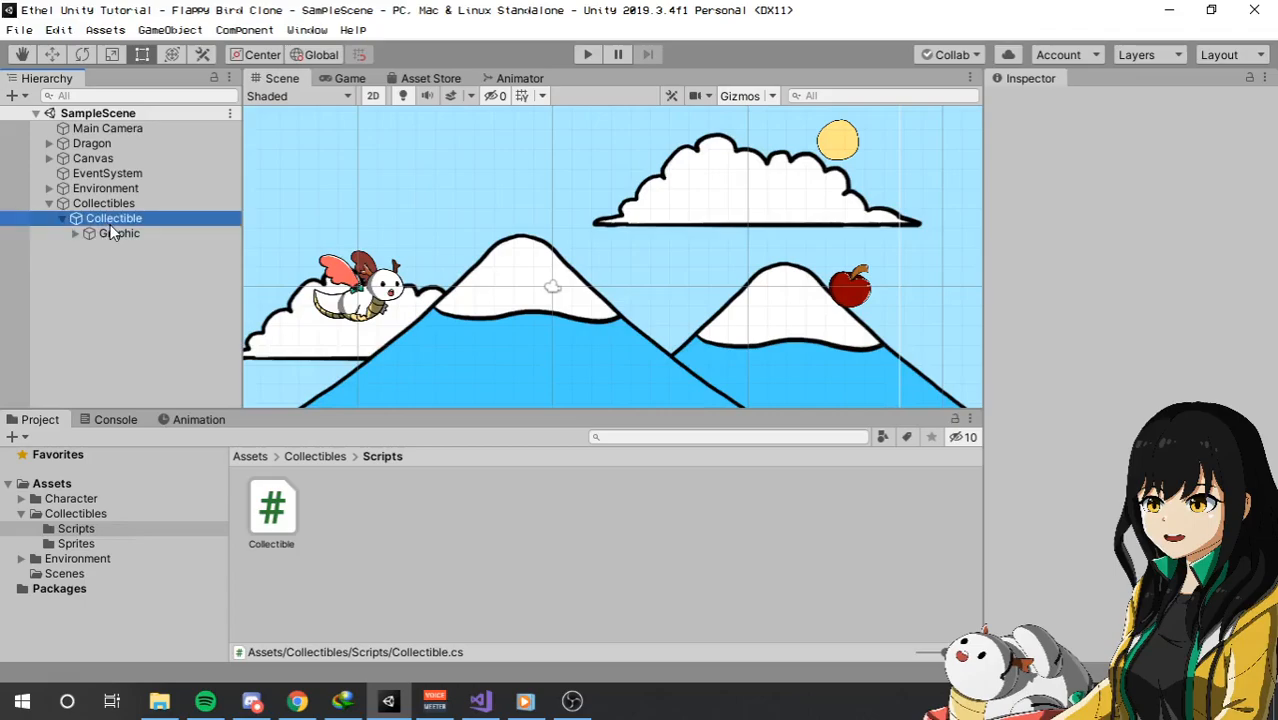
left_click(74, 233)
left_click(74, 233)
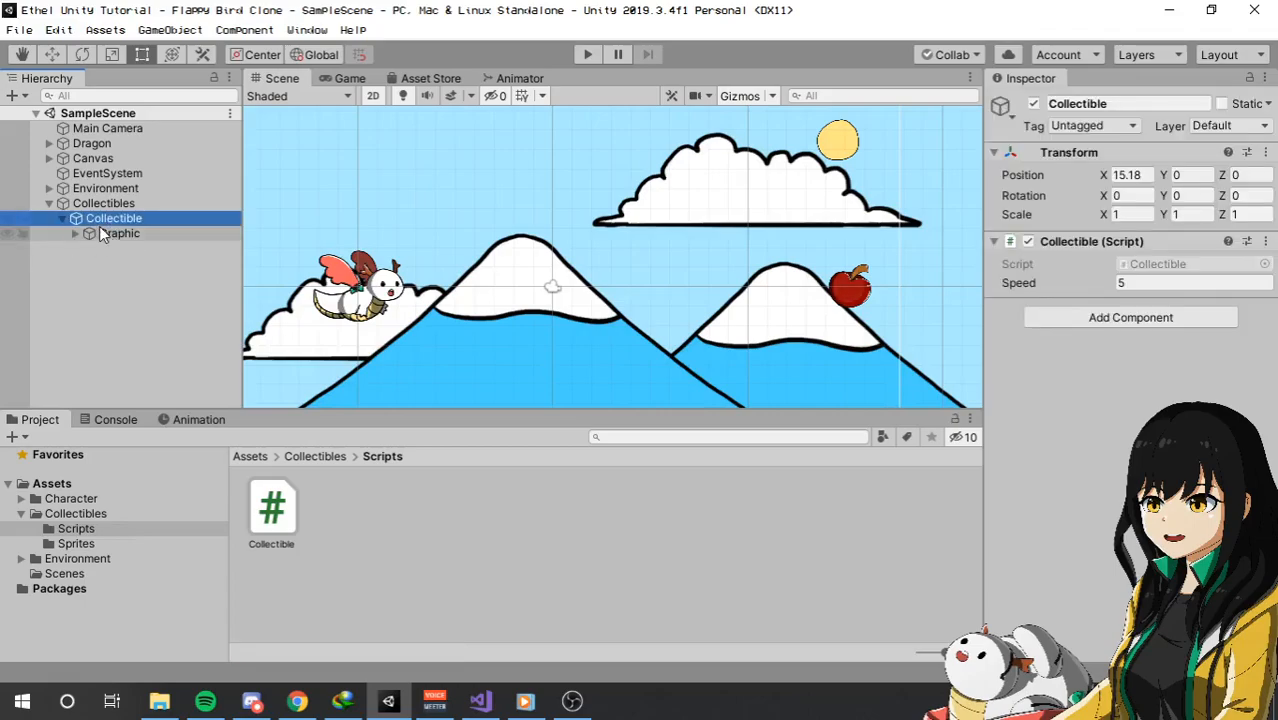
Examine how the Dragon's child objects are organized in the hierarchy.
right_click(108, 226)
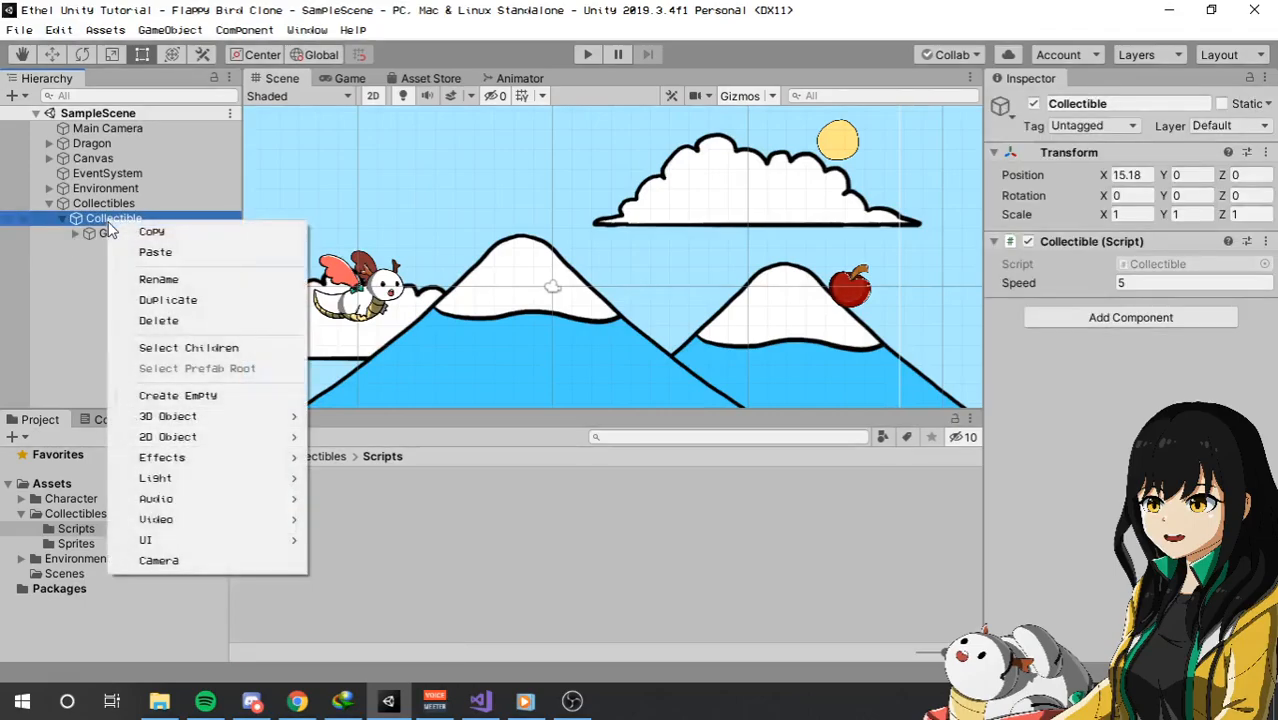
left_click(52, 150)
left_click(48, 143)
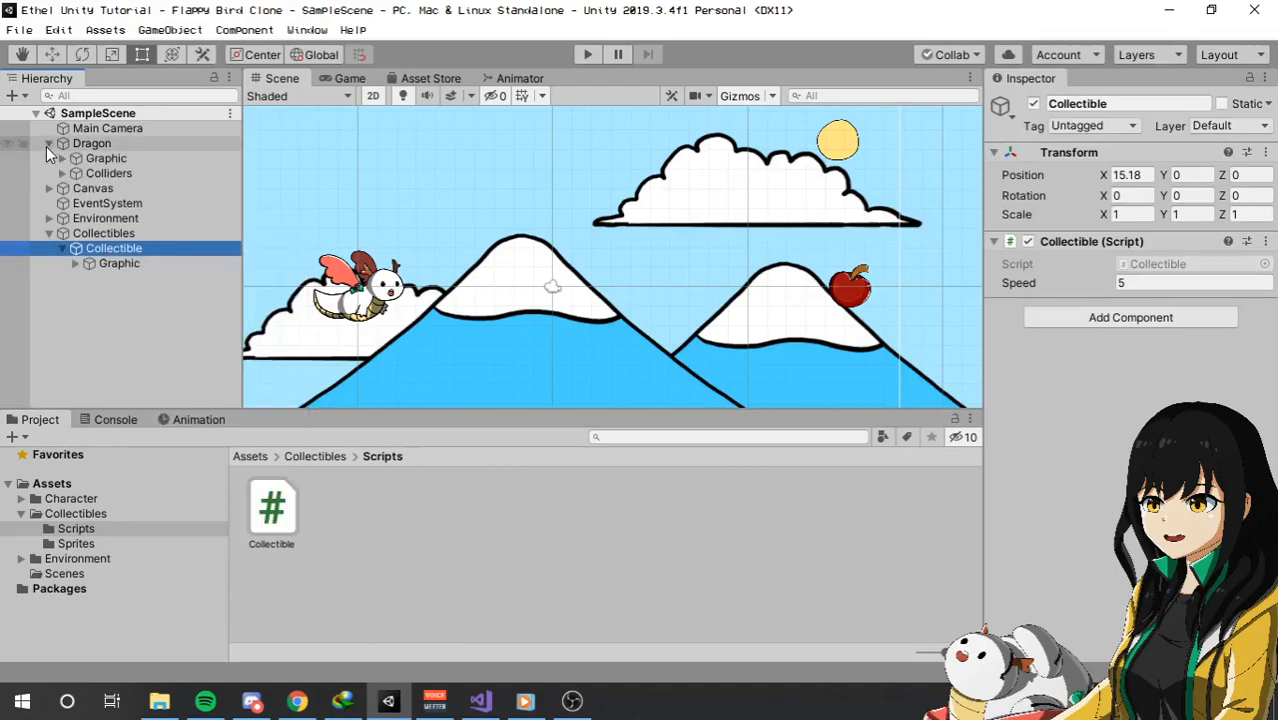
left_click(50, 144)
Create an empty child object named Colliders under the Collectible object.
right_click(130, 218)
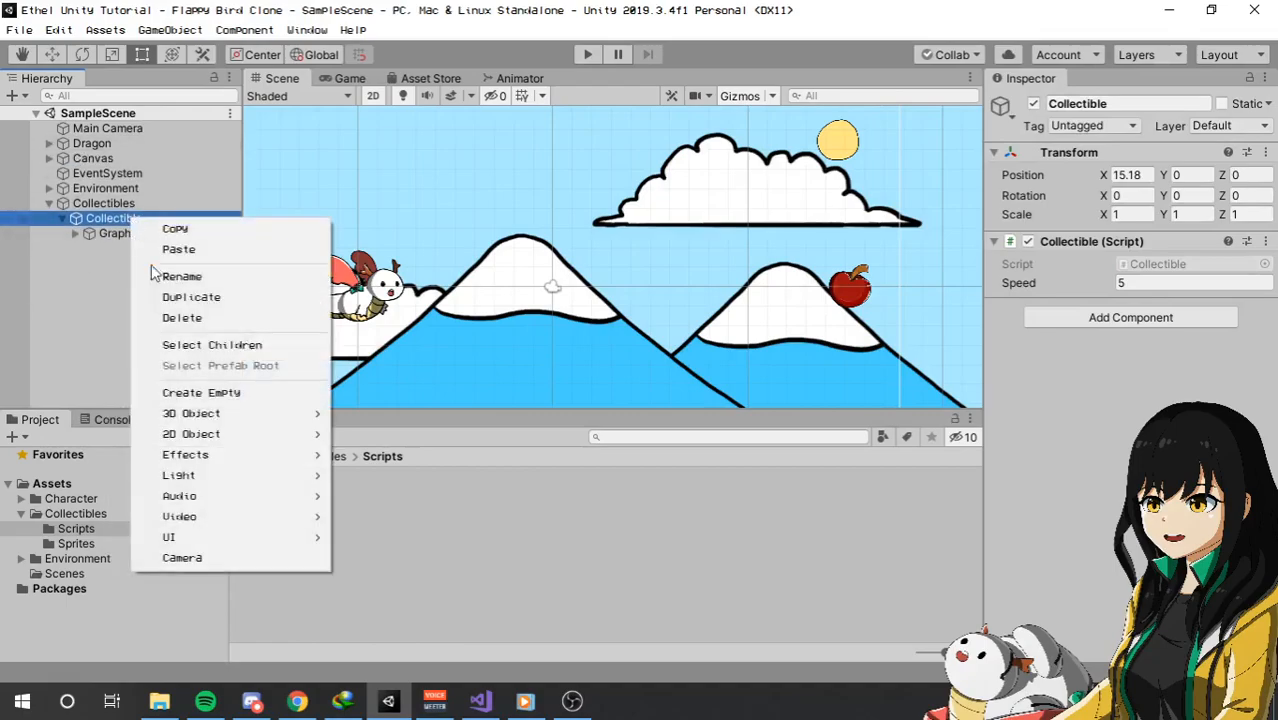
left_click(214, 393)
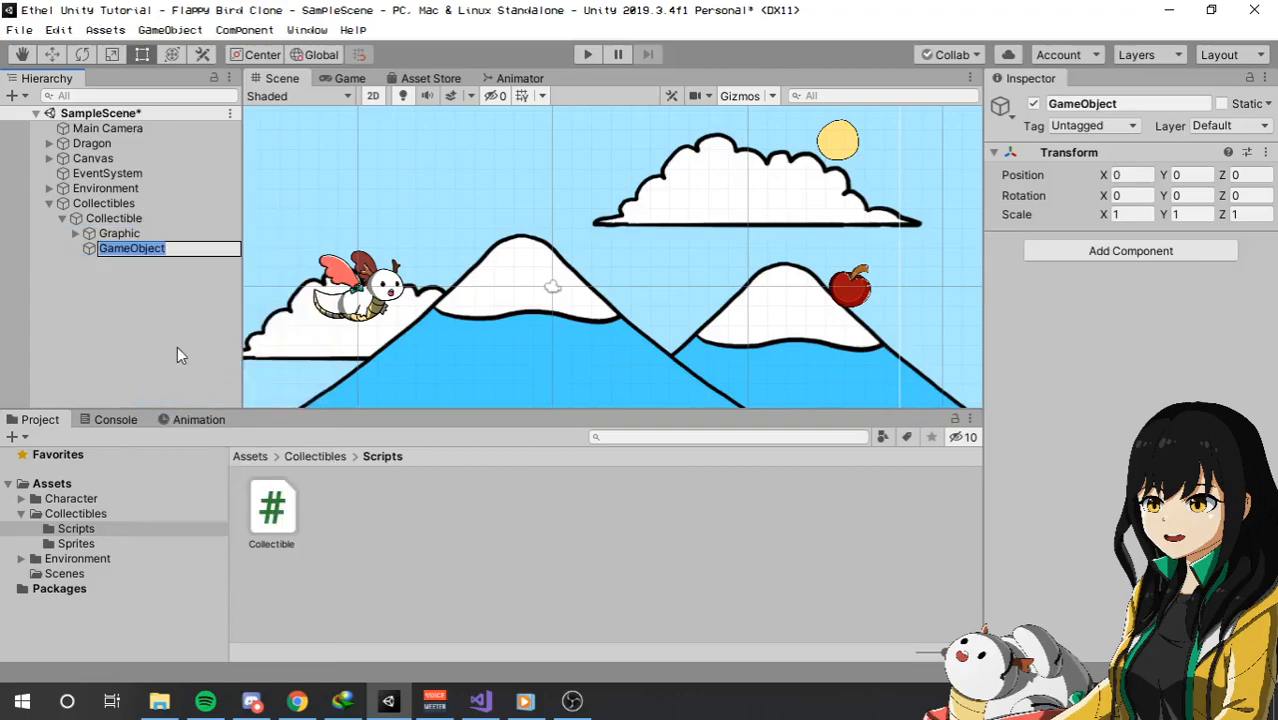
type("Coll")
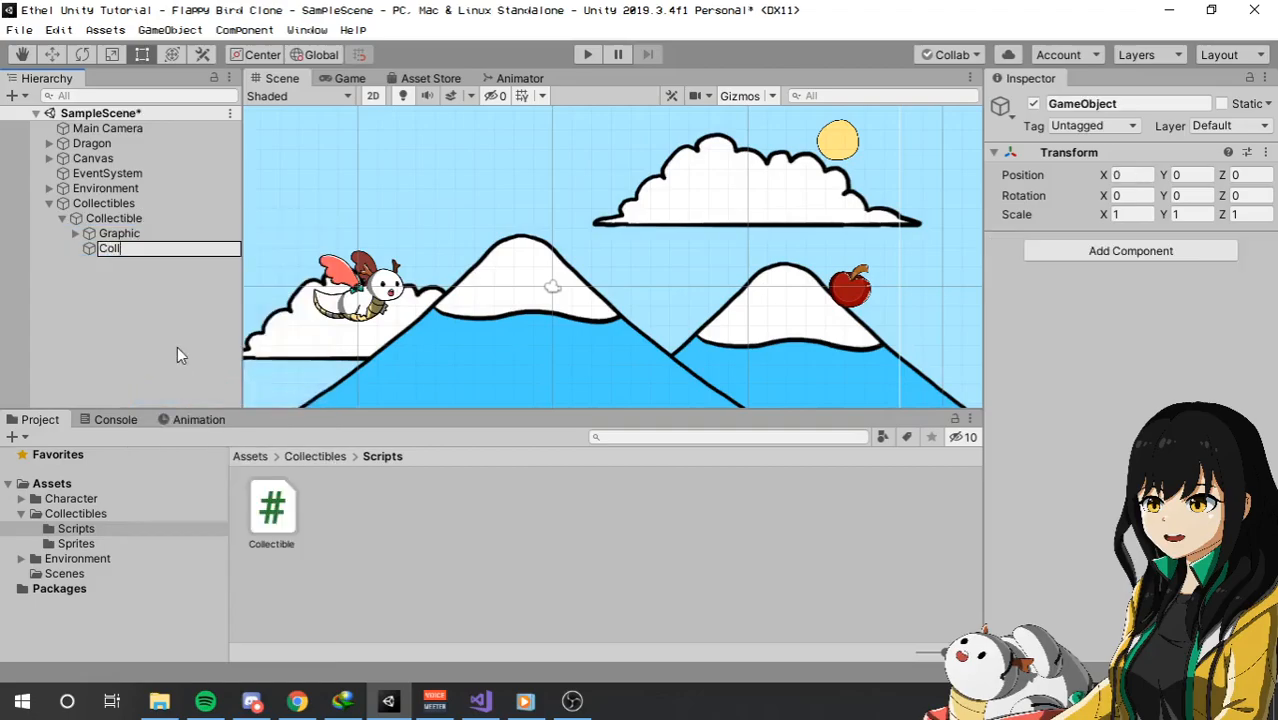
type("iders")
key("Return")
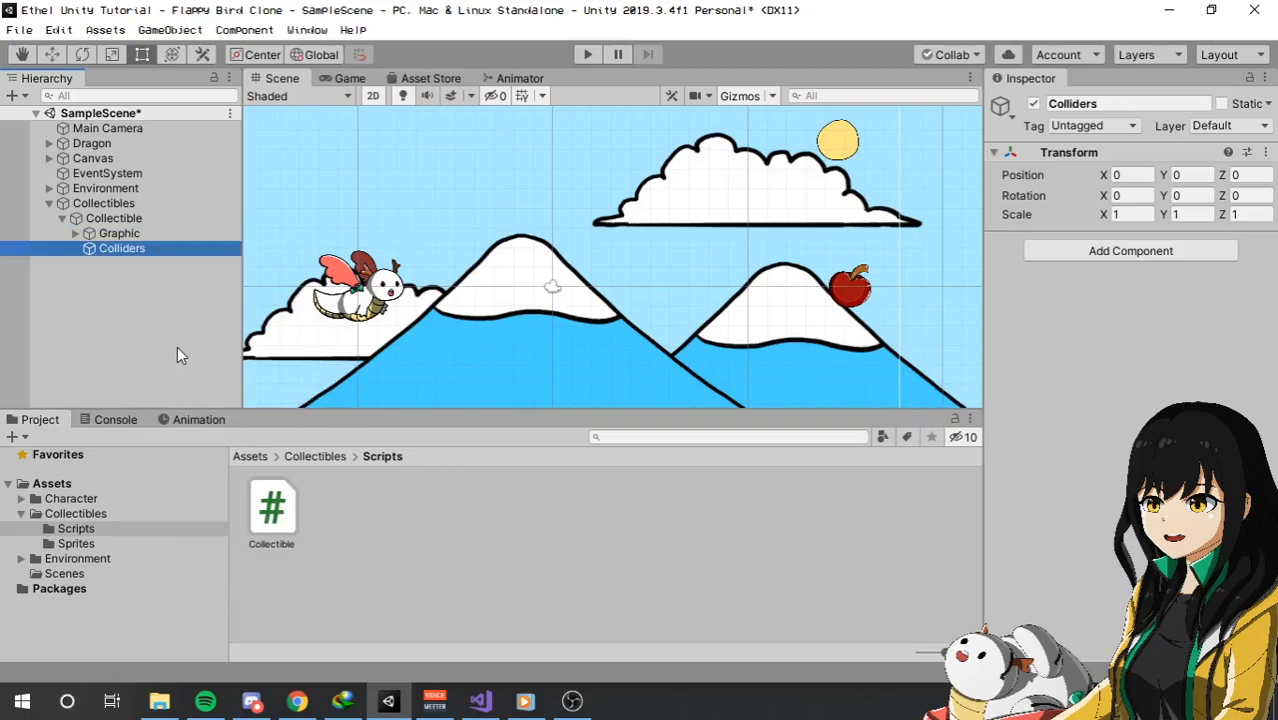
Create an empty child object named Body under the Collectible's Colliders object.
right_click(152, 248)
left_click(265, 424)
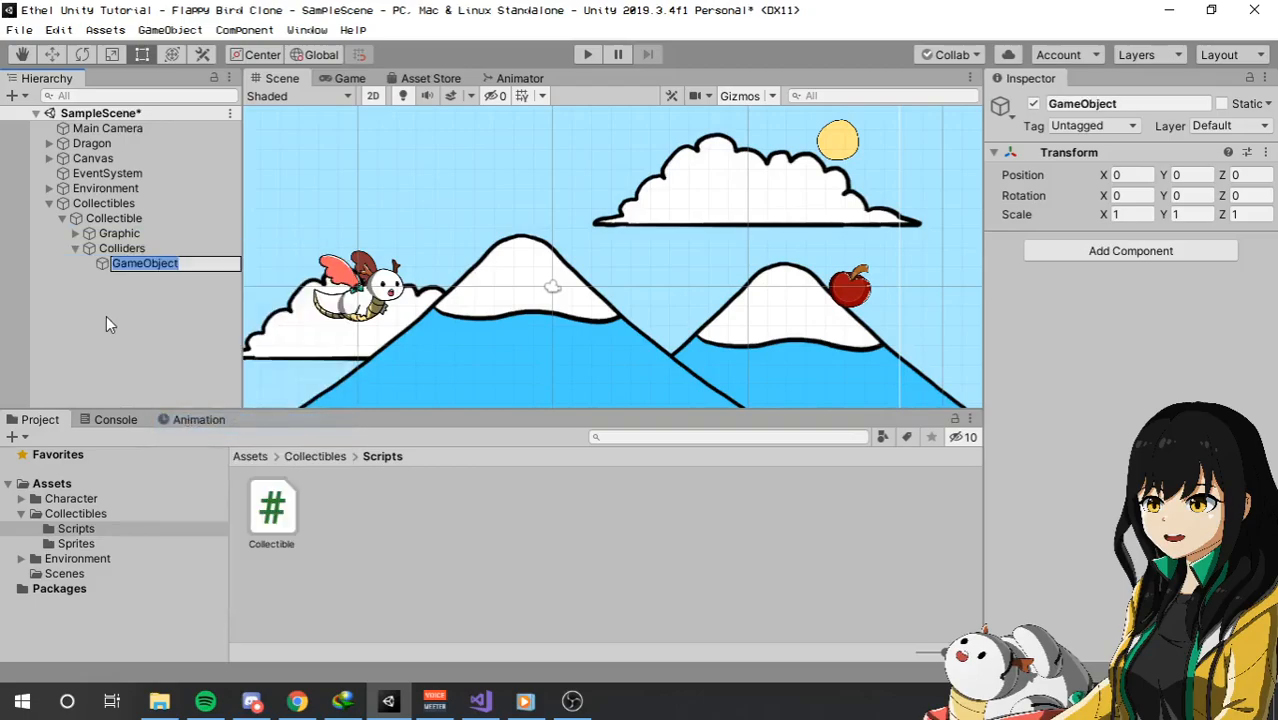
type("Body")
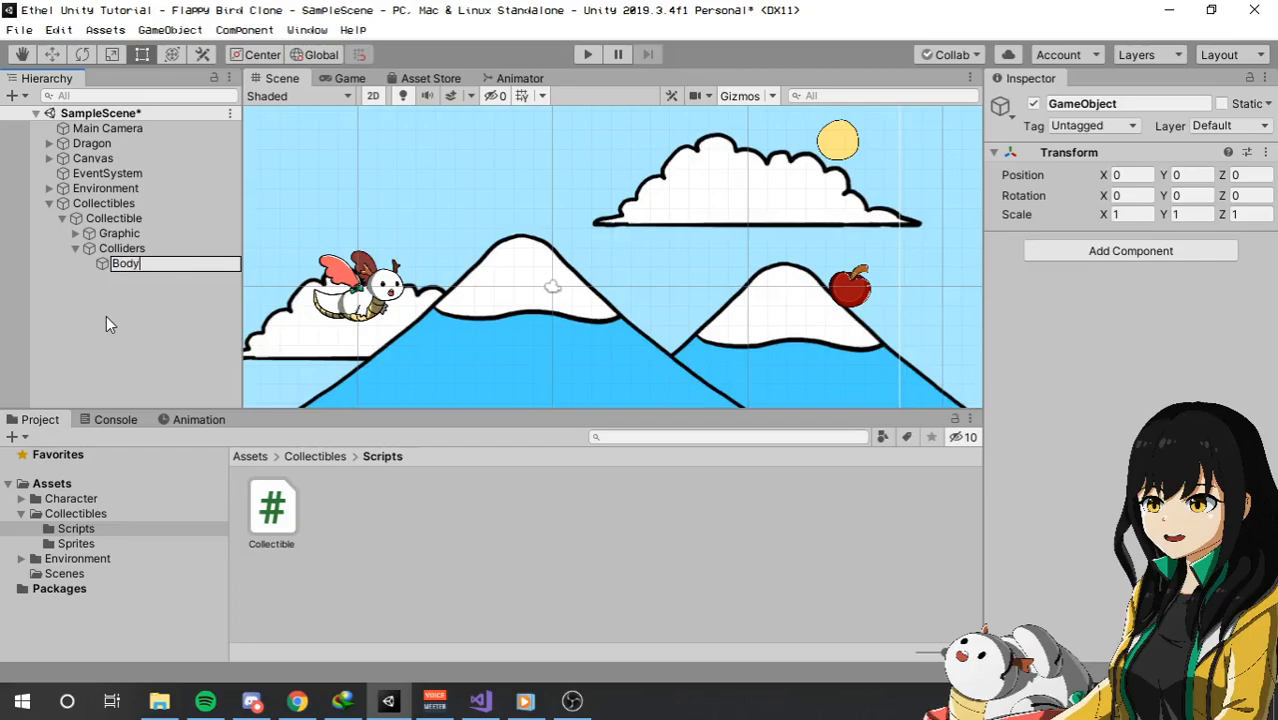
key("Return")
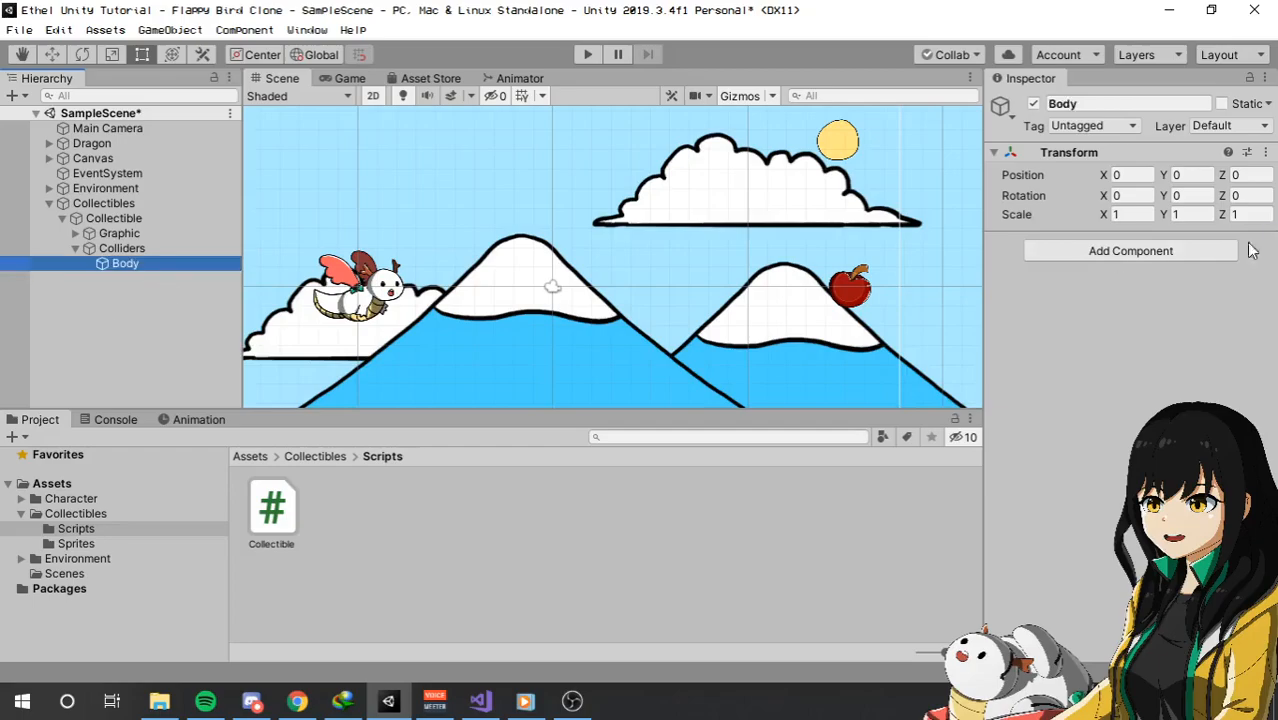
Add a Box Collider 2D component to the Body object.
left_click(1093, 260)
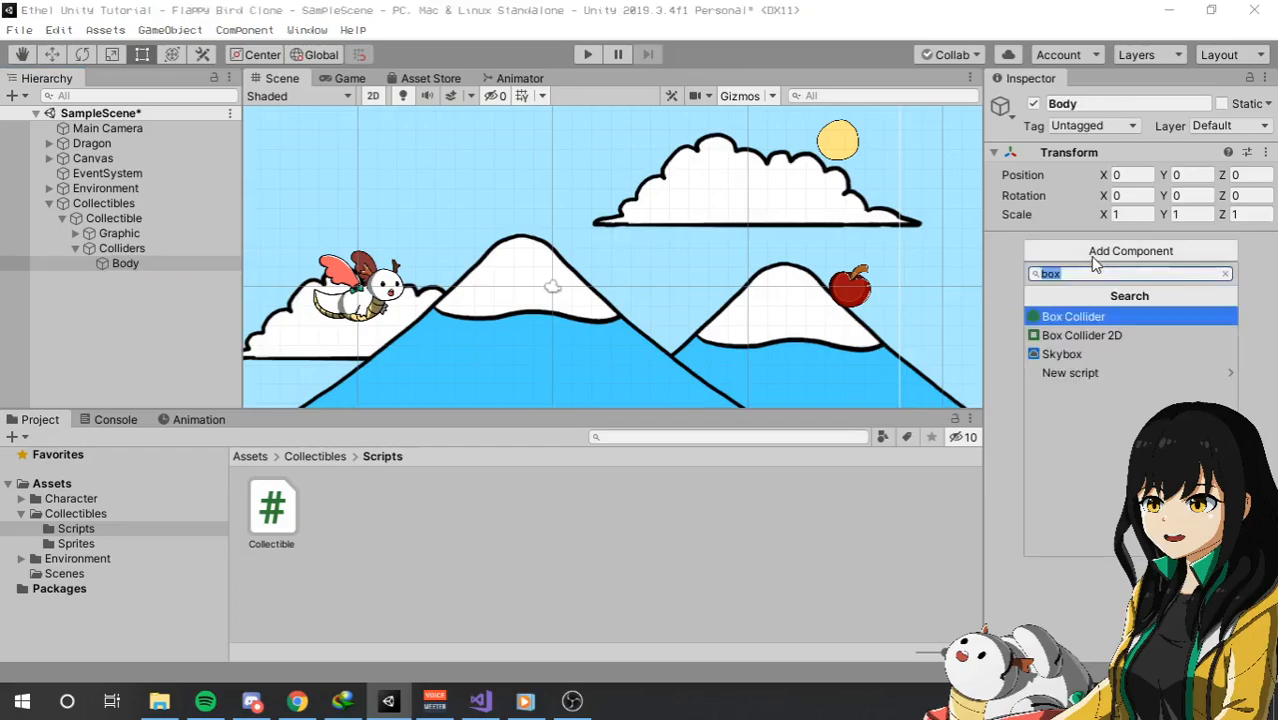
key("Down")
key("Return")
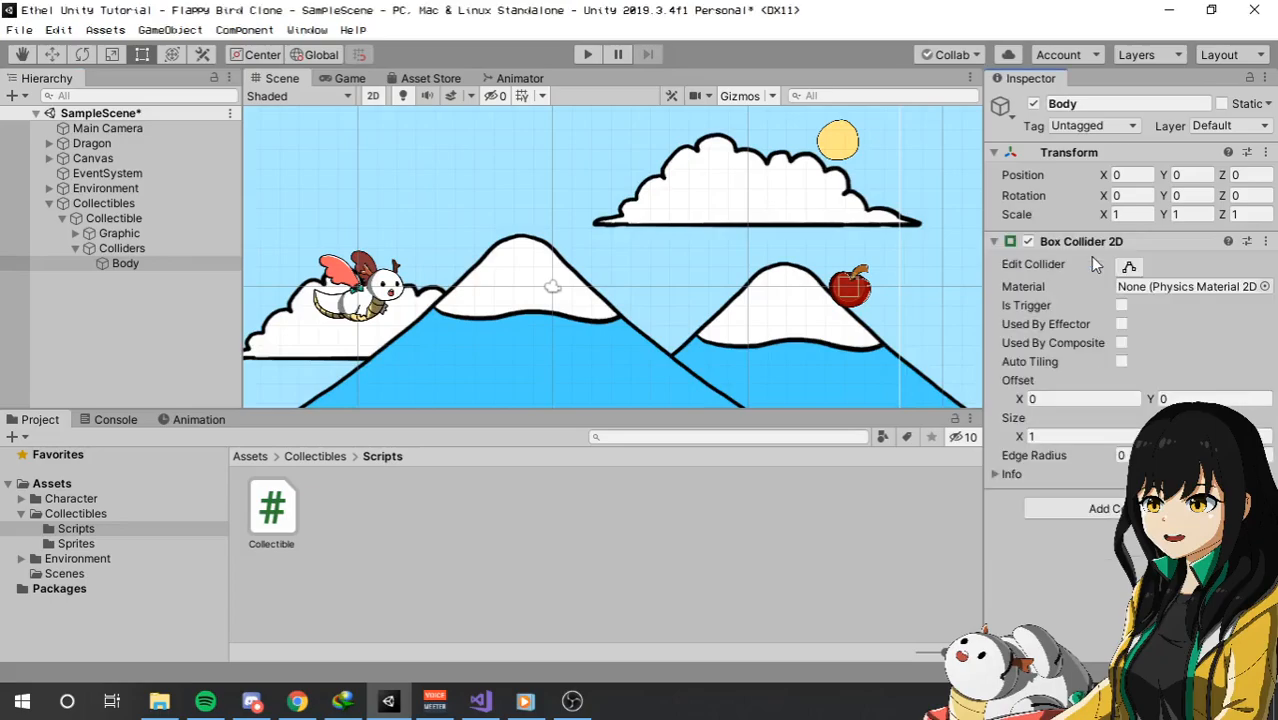
middle_click_drag(605, 278, 427, 272)
scroll(700, 292, "up", 5)
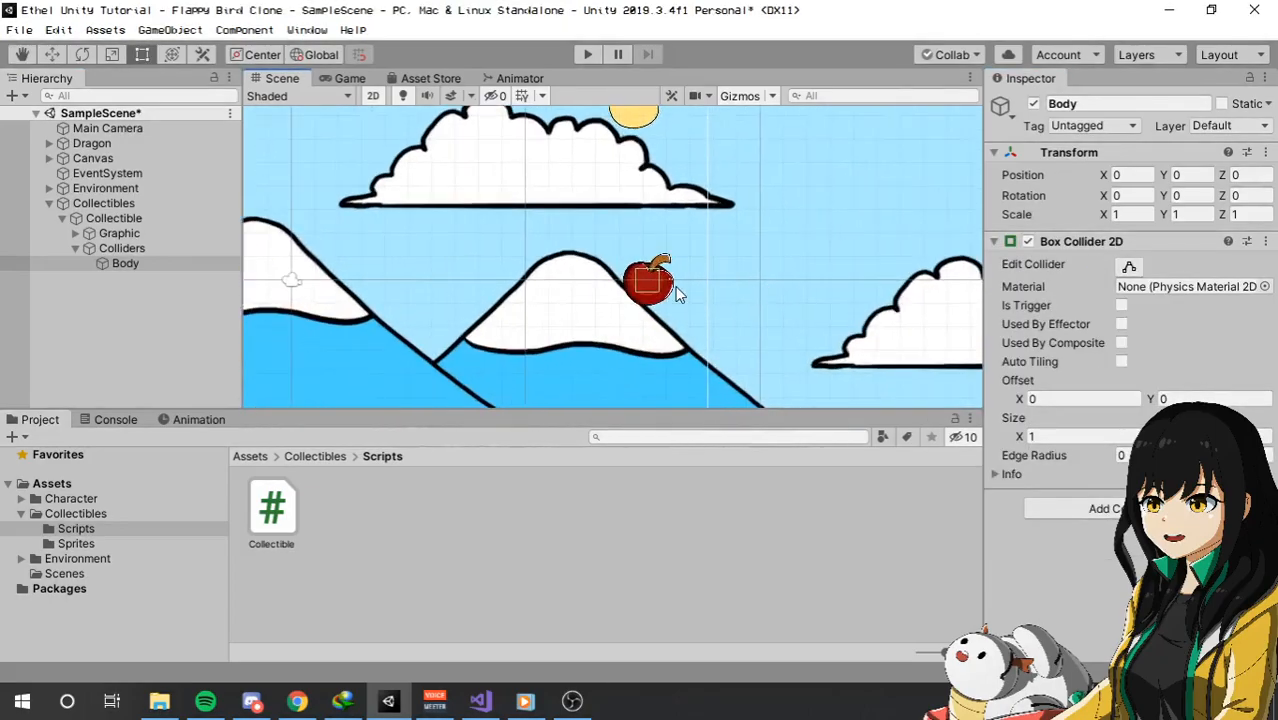
Enlarge Body's box collider to a square enclosing the apple, with its X size set to 3.
left_click(1079, 437)
type("3")
scroll(770, 231, "down", 5)
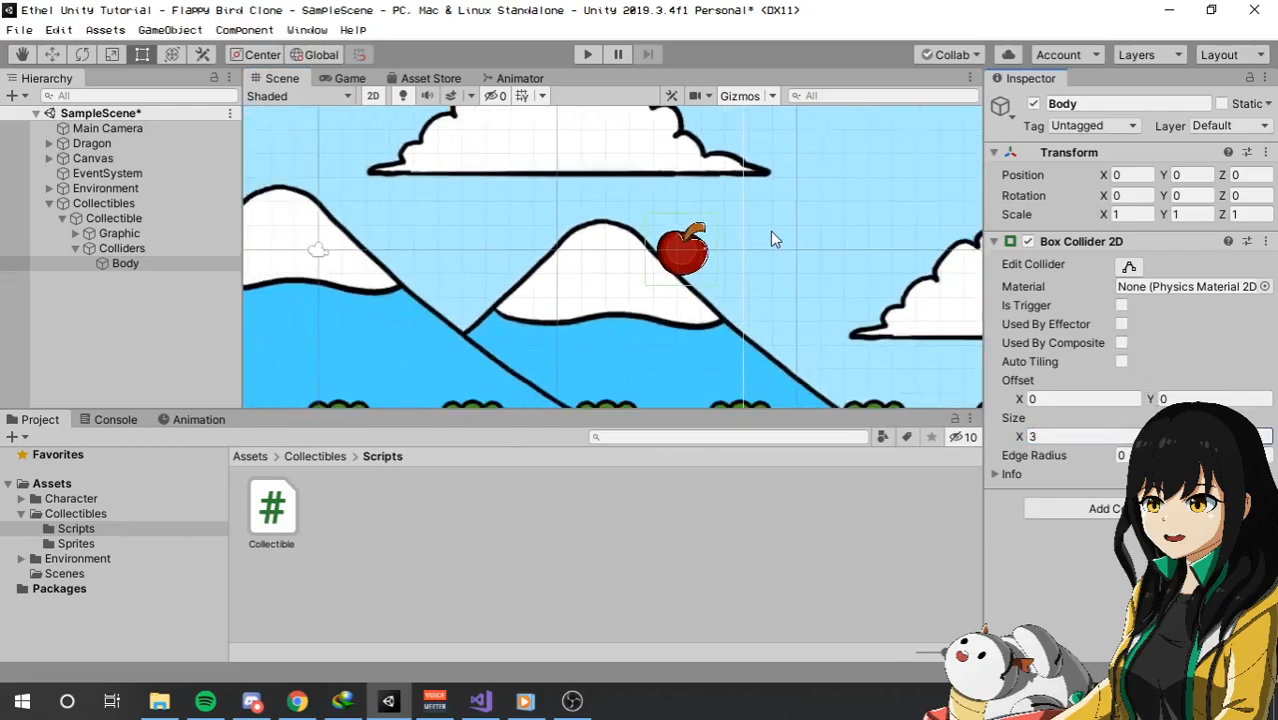
scroll(694, 210, "up", 3)
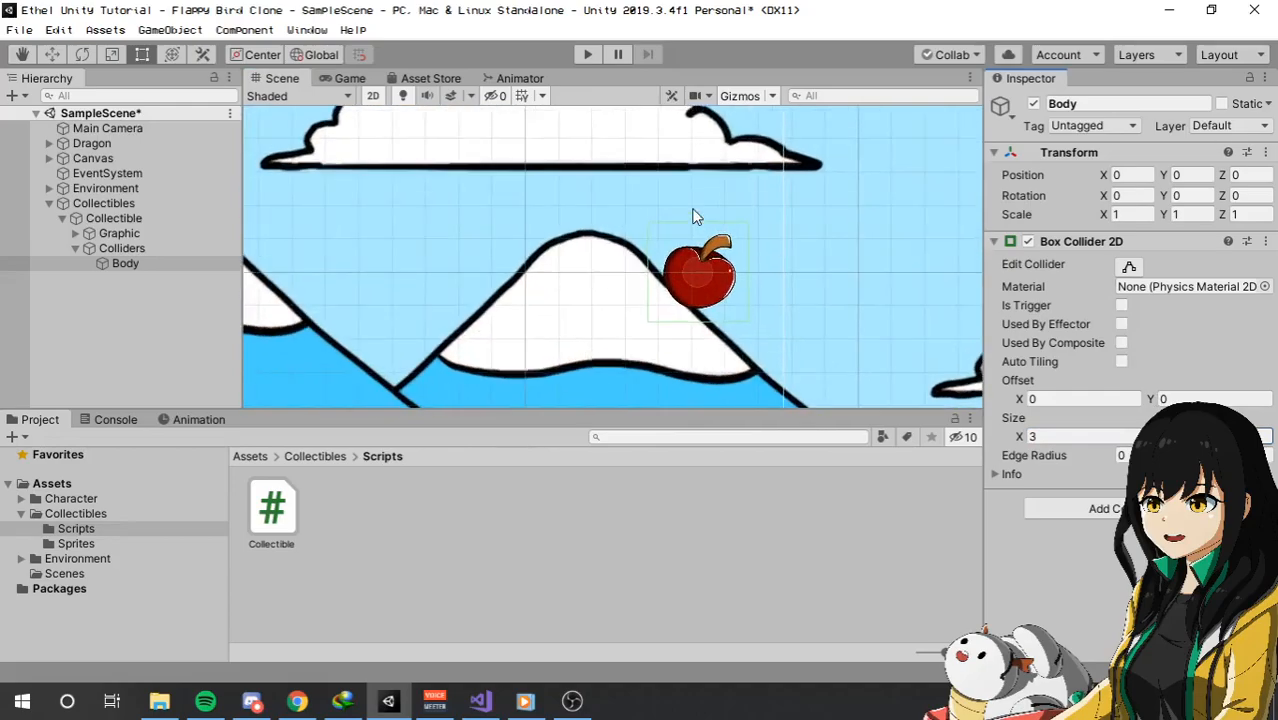
Playtest the game to examine how the dragon reacts to the apple's solid collider, and stop the run.
left_click(345, 82)
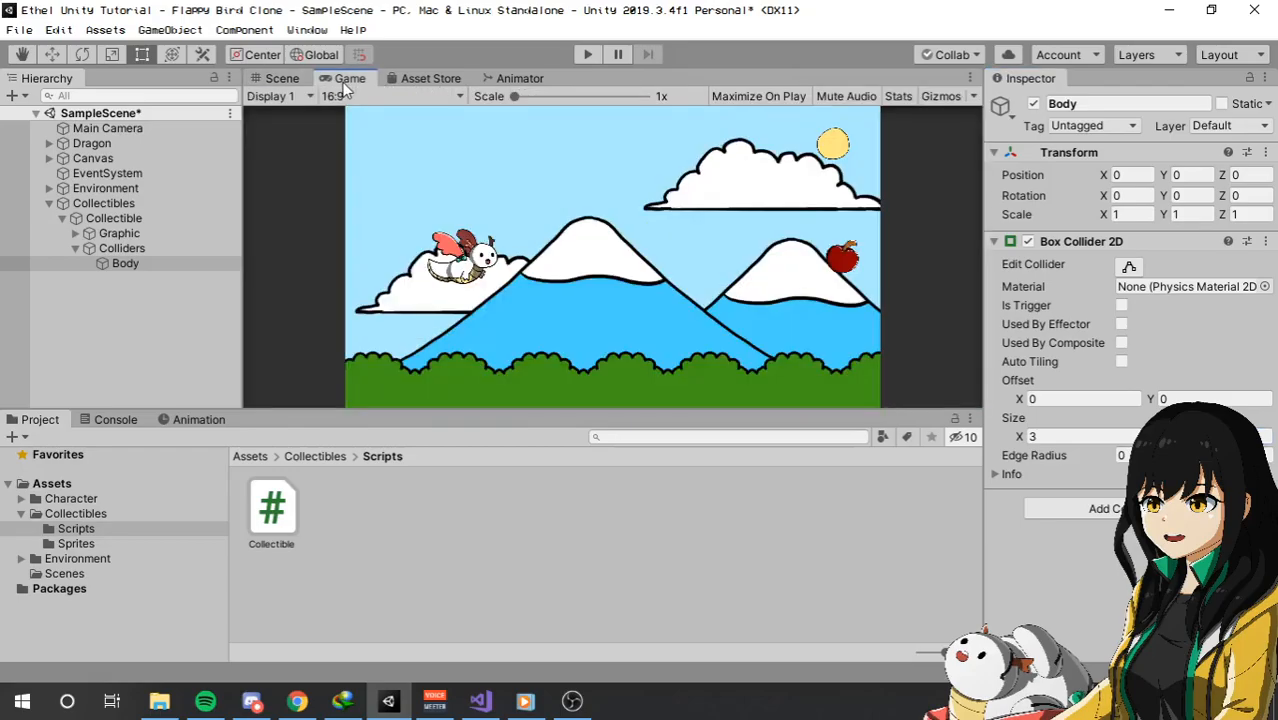
left_click(588, 57)
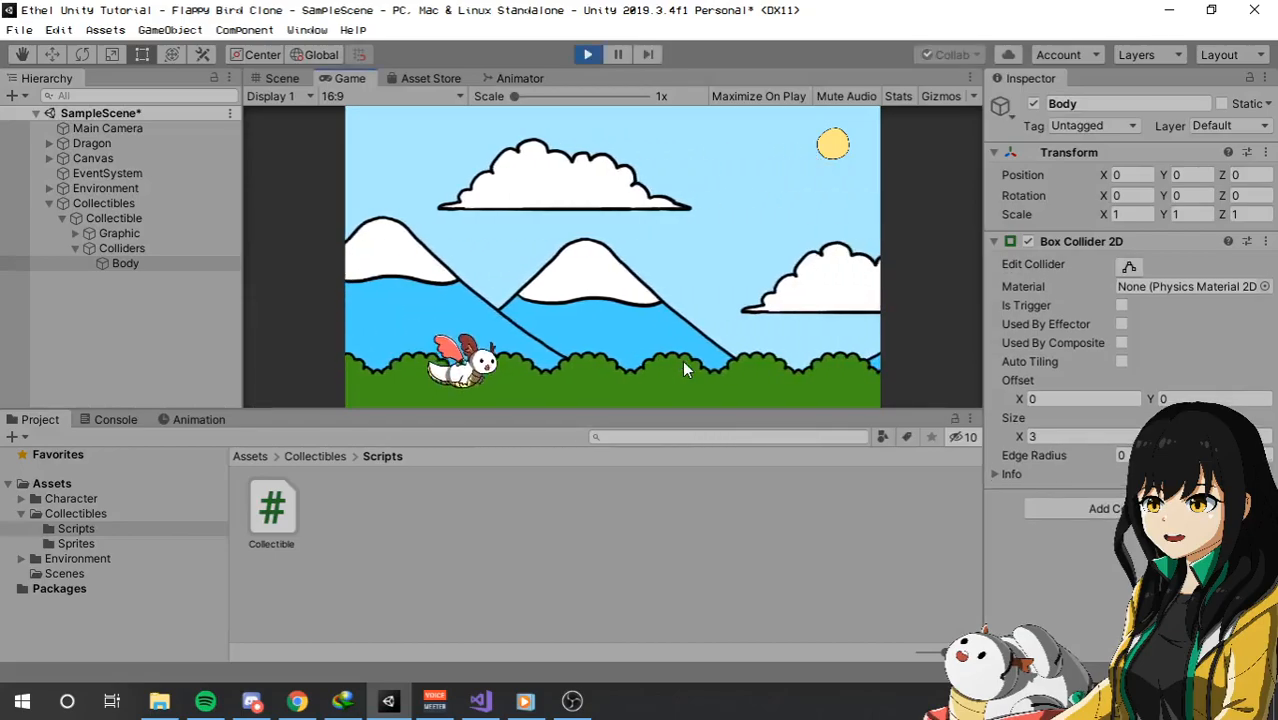
left_click(592, 55)
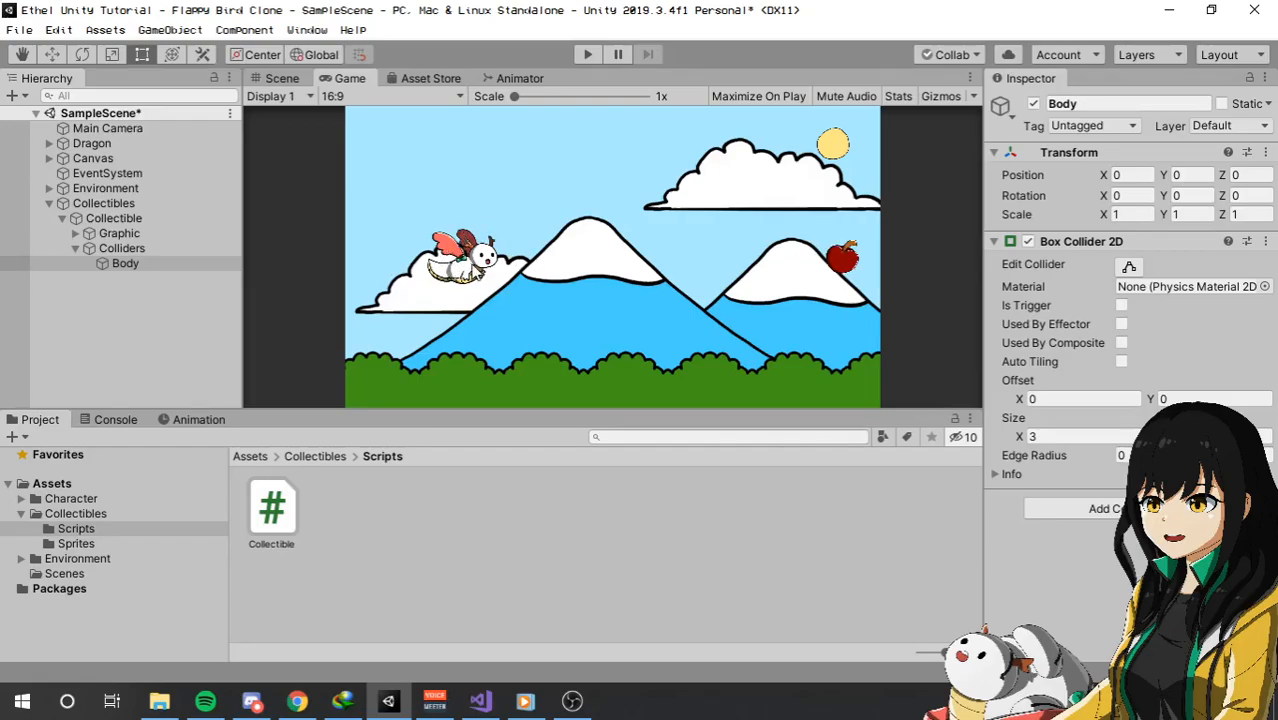
Enable Is Trigger on Body's Box Collider 2D and check the collider's outline around the apple in the scene.
left_click(1121, 305)
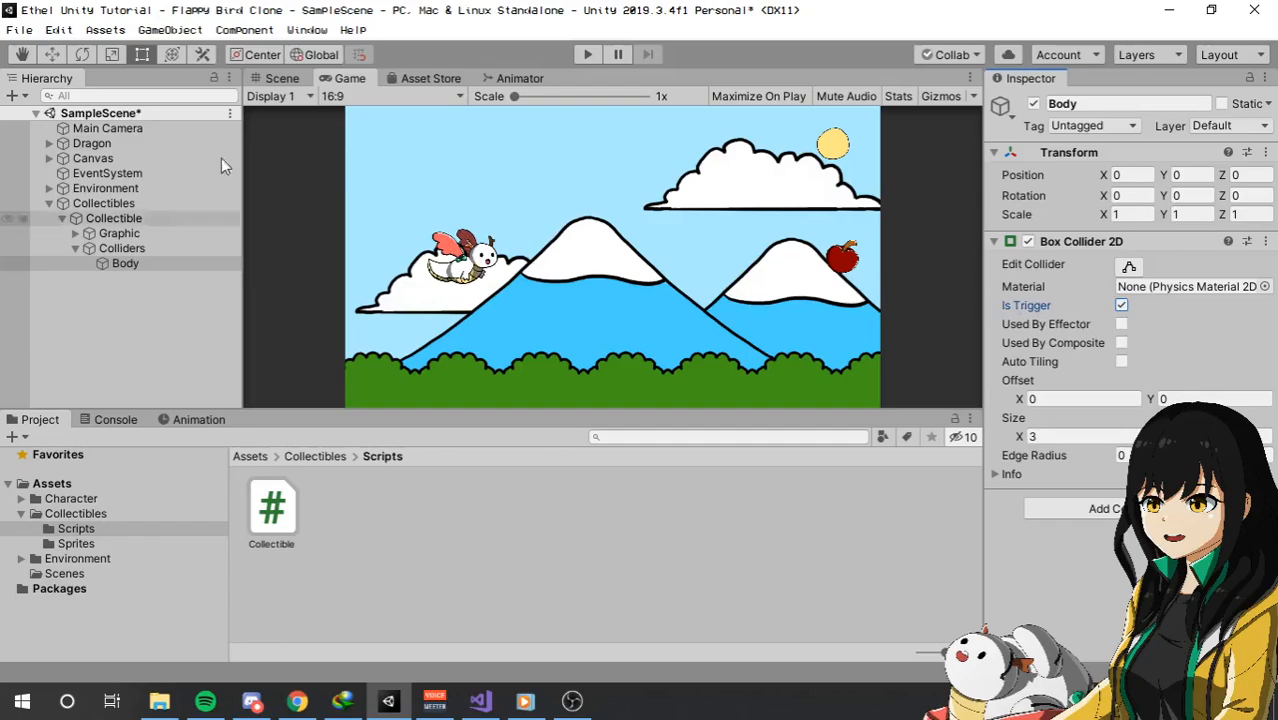
left_click(280, 79)
scroll(863, 297, "down", 3)
scroll(684, 246, "up", 6)
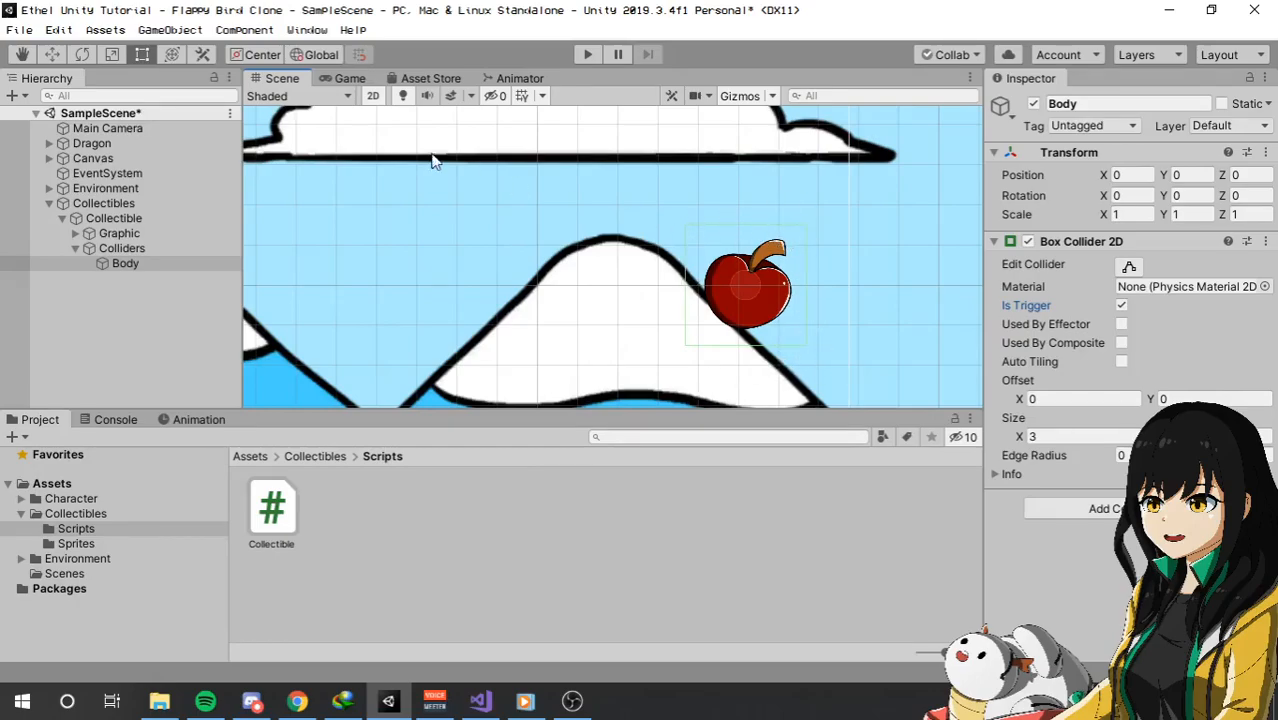
Playtest the game twice to examine how the dragon passes the apple's trigger collider, and stop the run.
left_click(350, 78)
left_click(588, 54)
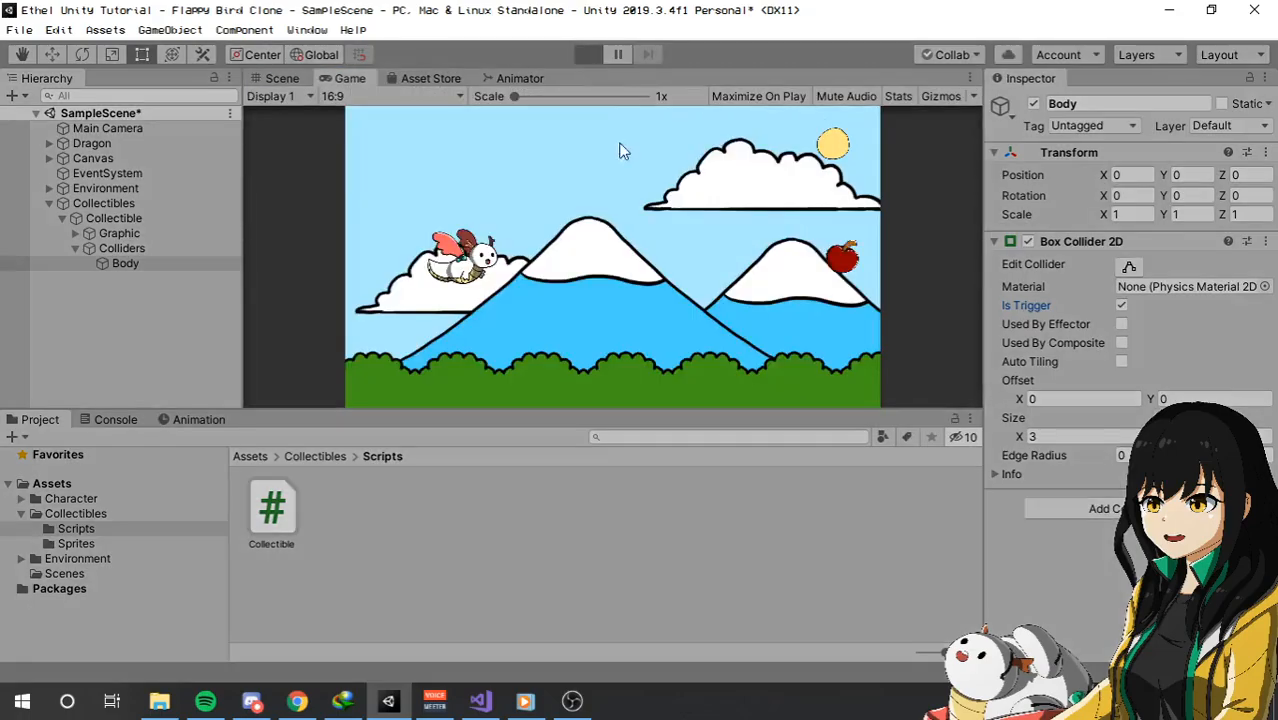
left_click(672, 307)
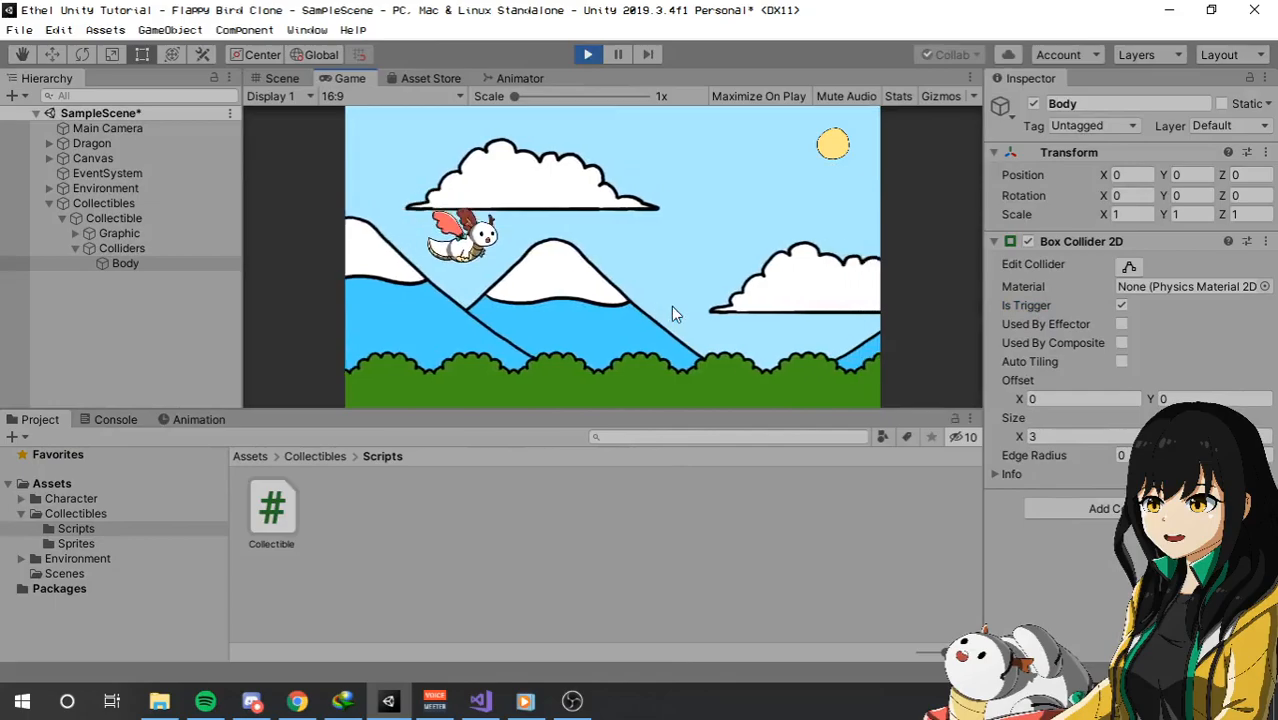
left_click(589, 54)
left_click(592, 55)
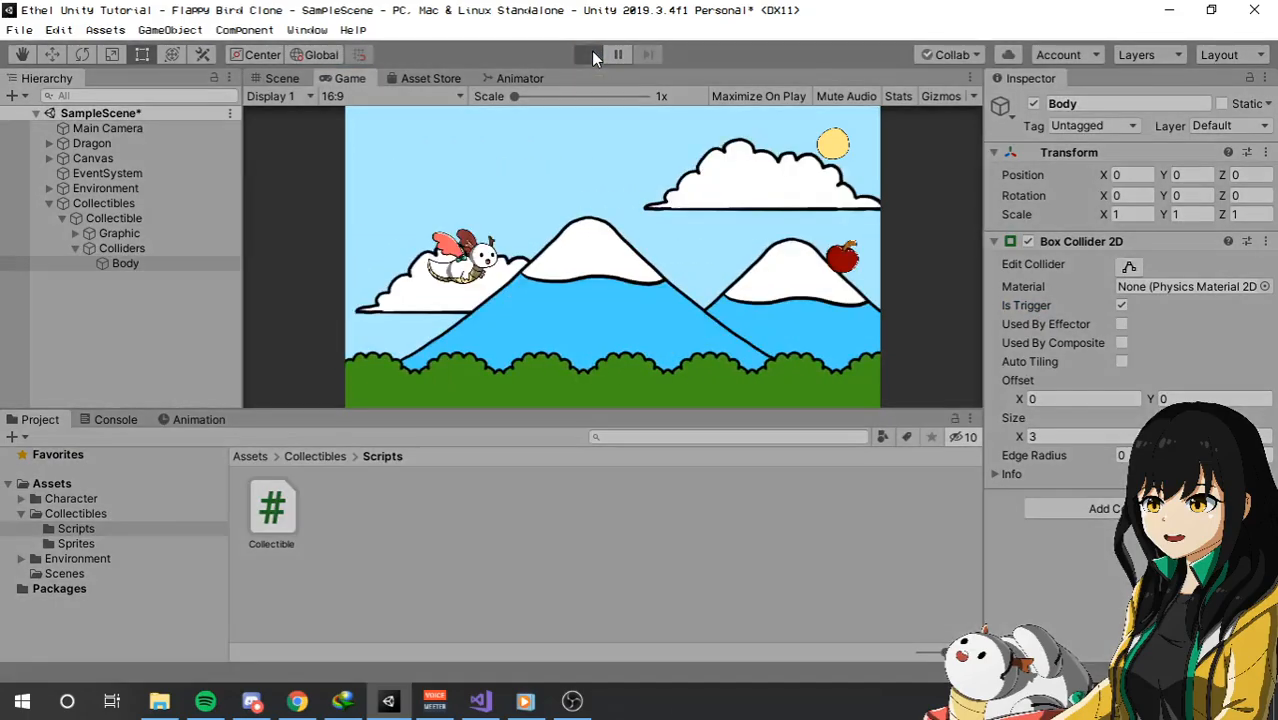
left_click(704, 332)
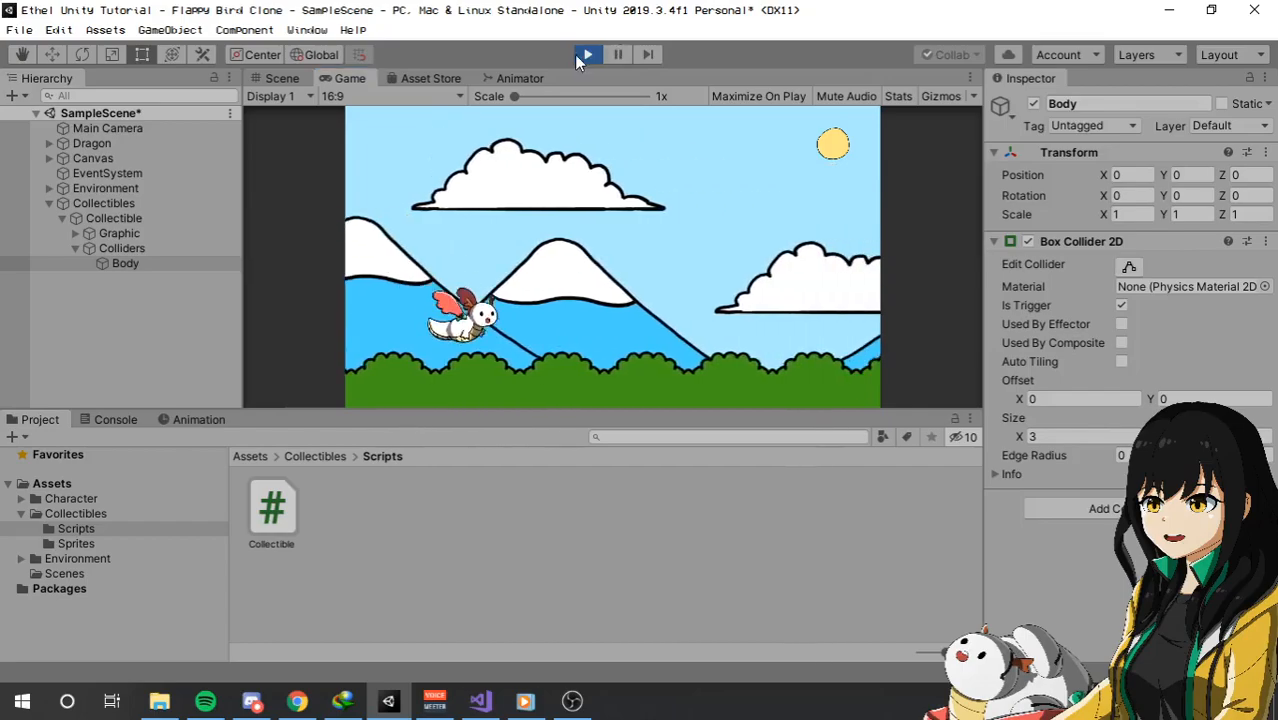
left_click(578, 57)
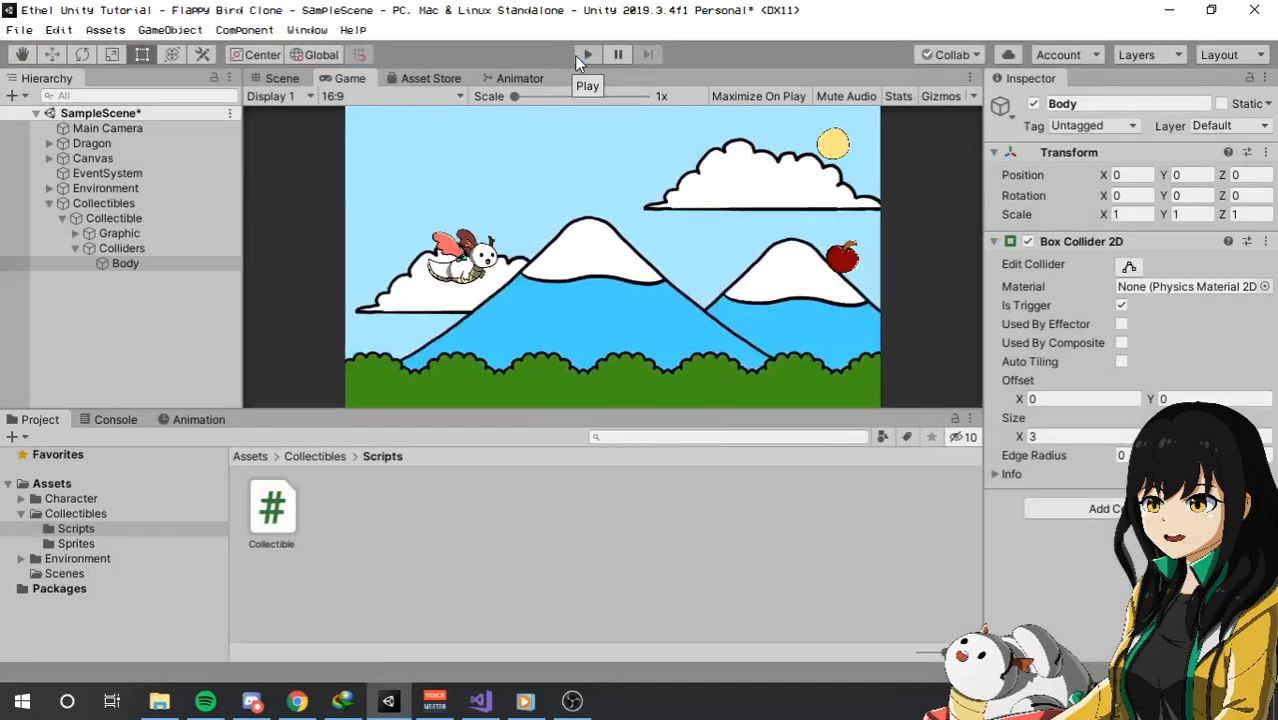
Open the Collectible script from the Collectibles Scripts folder for editing in Visual Studio.
left_click(520, 568)
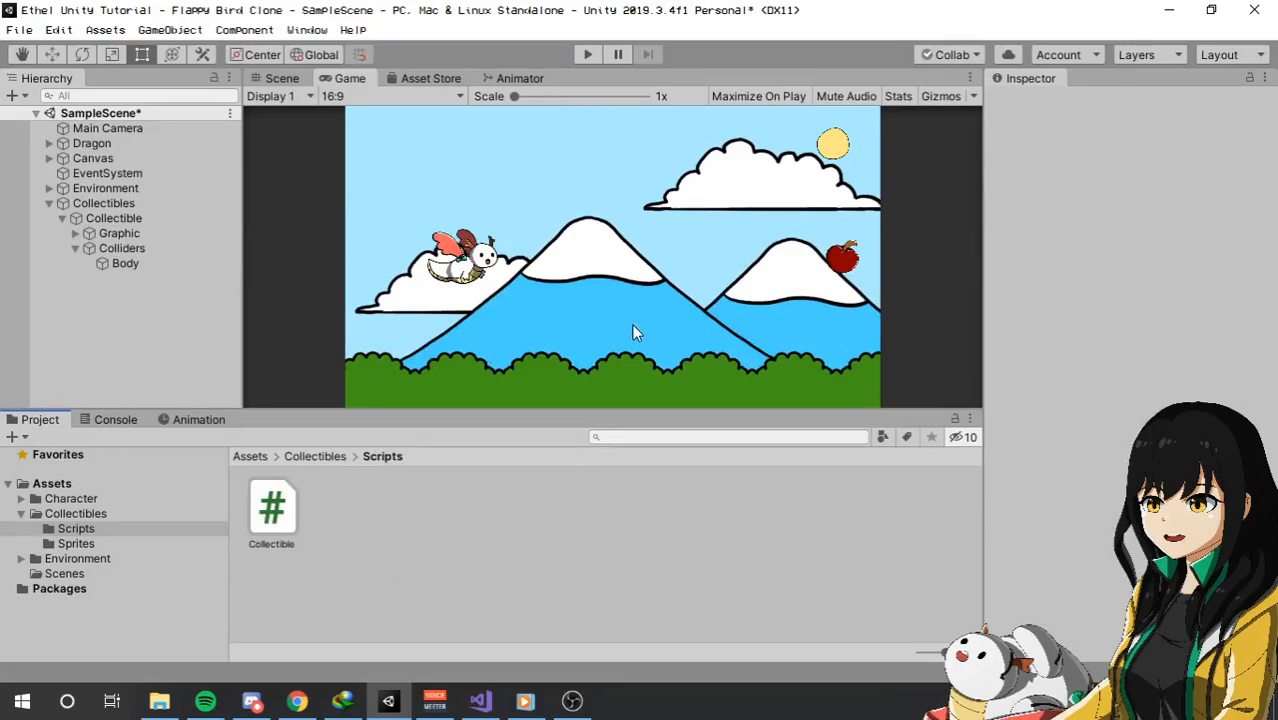
double_click(272, 510)
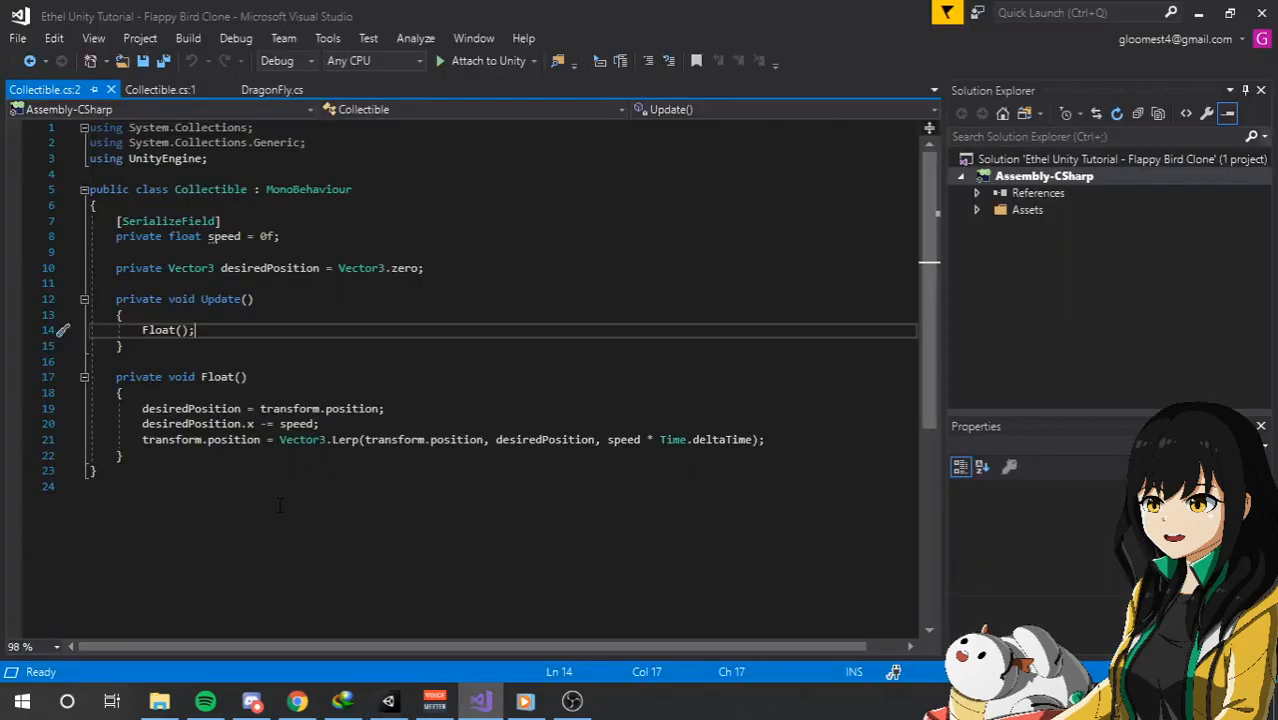
left_click(388, 700)
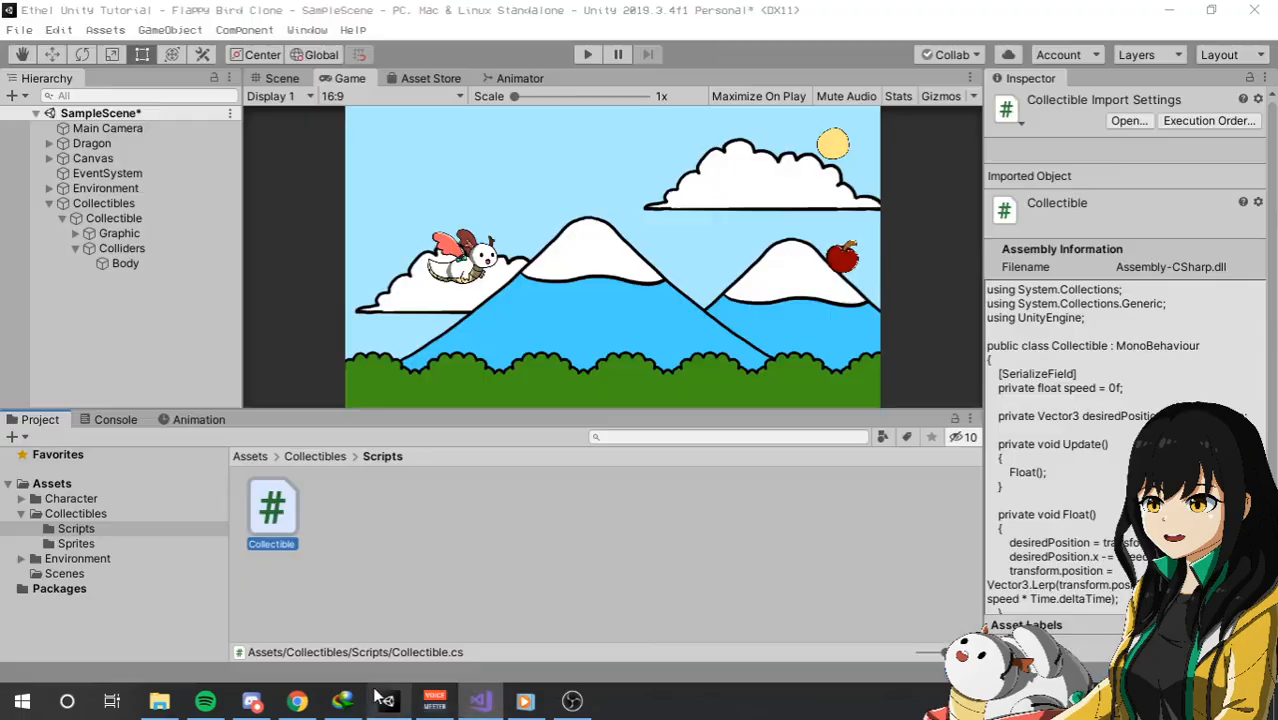
double_click(272, 510)
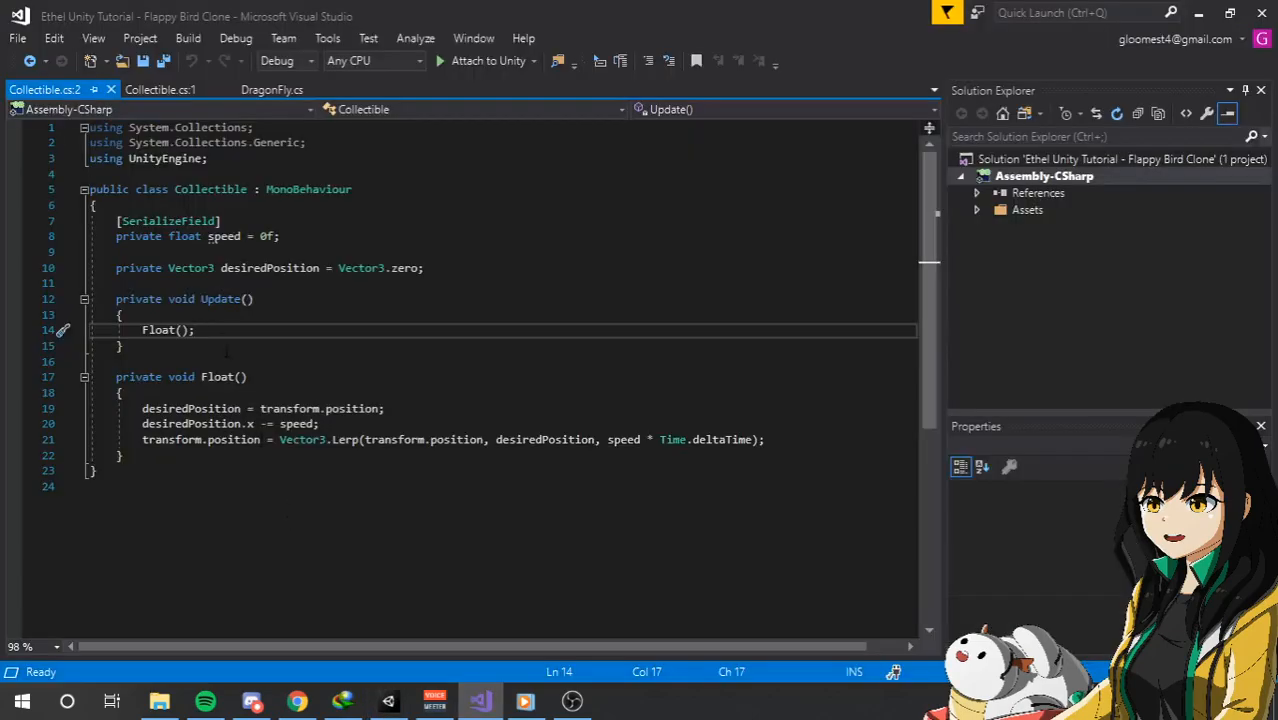
Add a serialized private string field targetTag set to "Dragon" below the speed field, and save the script.
left_click(450, 233)
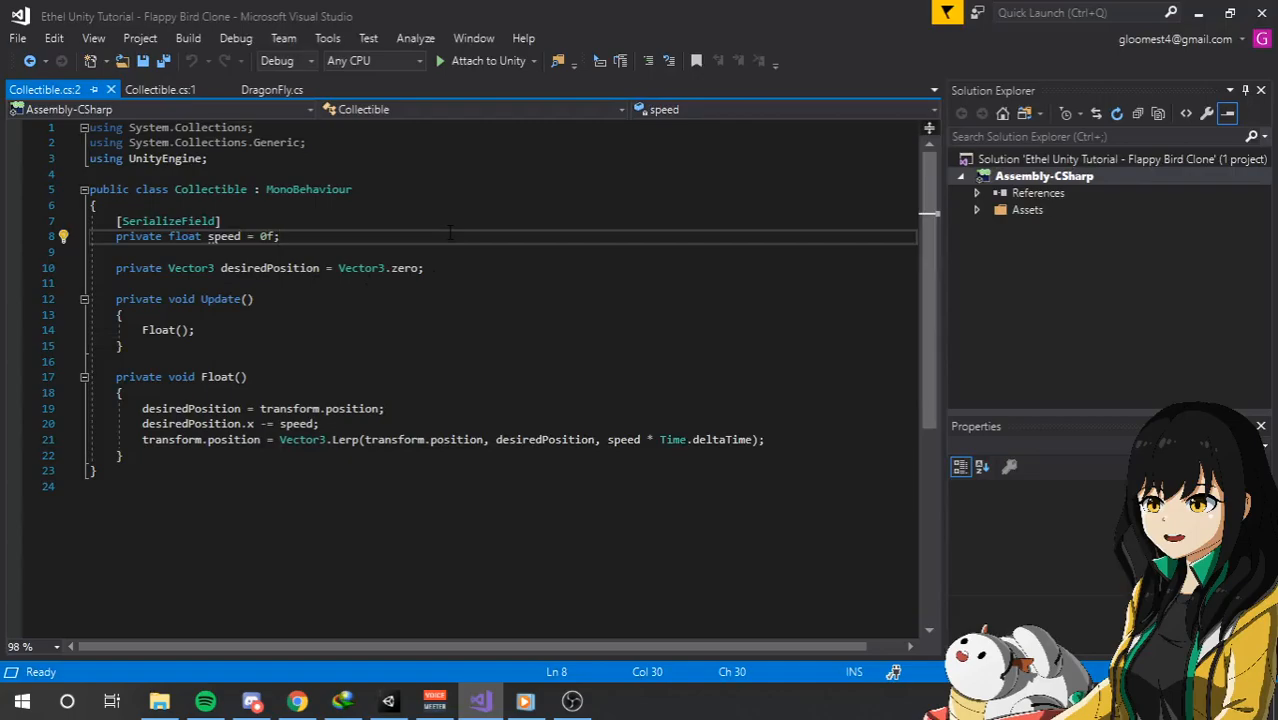
type("[seria")
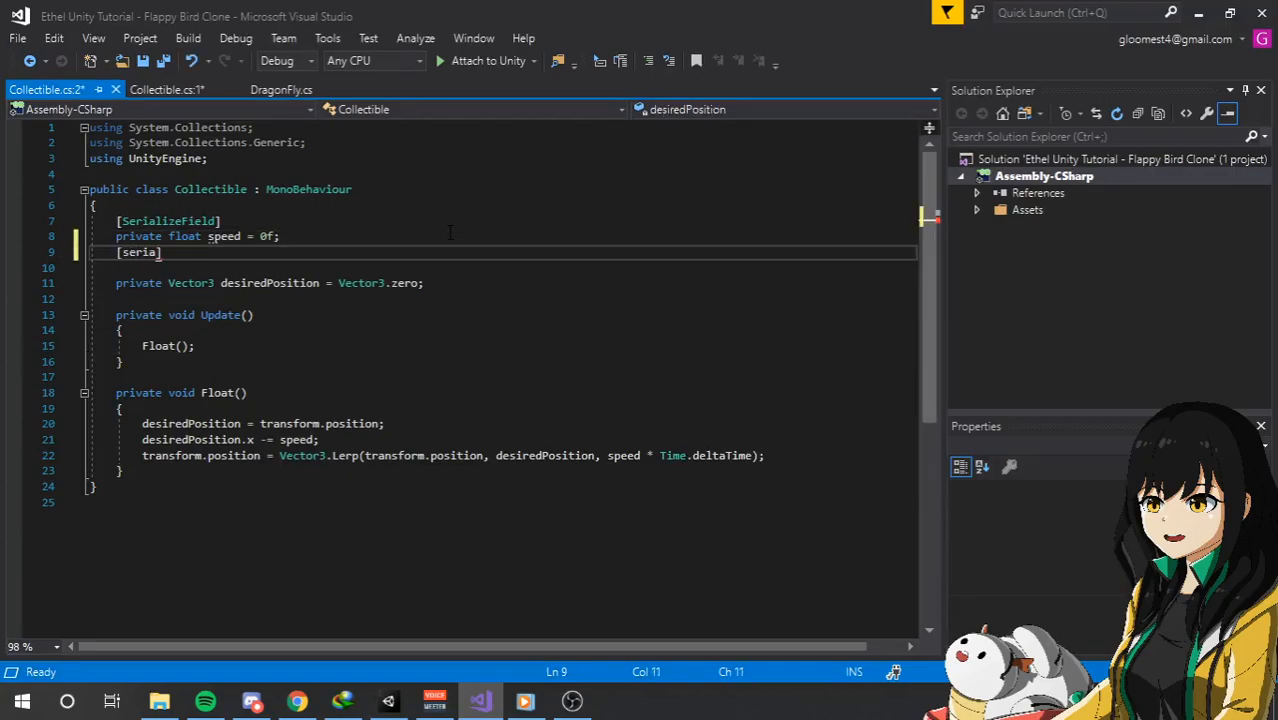
key("Tab")
key("Return")
type("p")
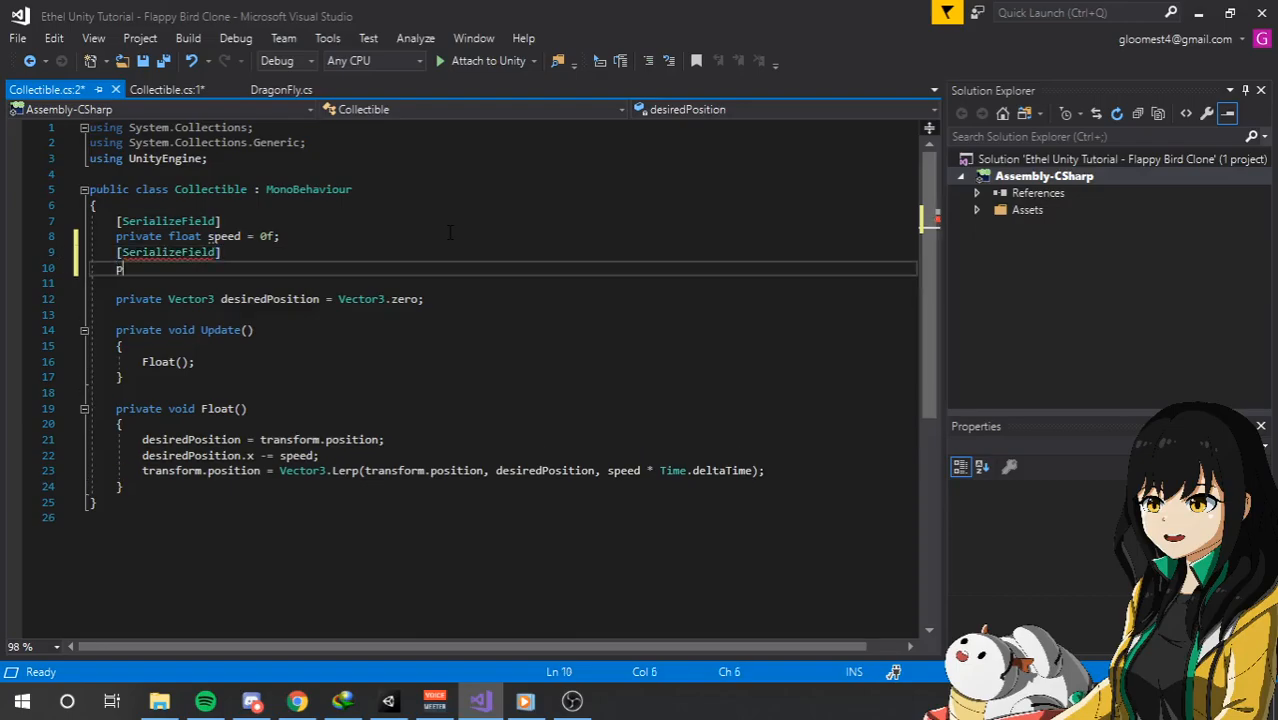
type("rivate string ")
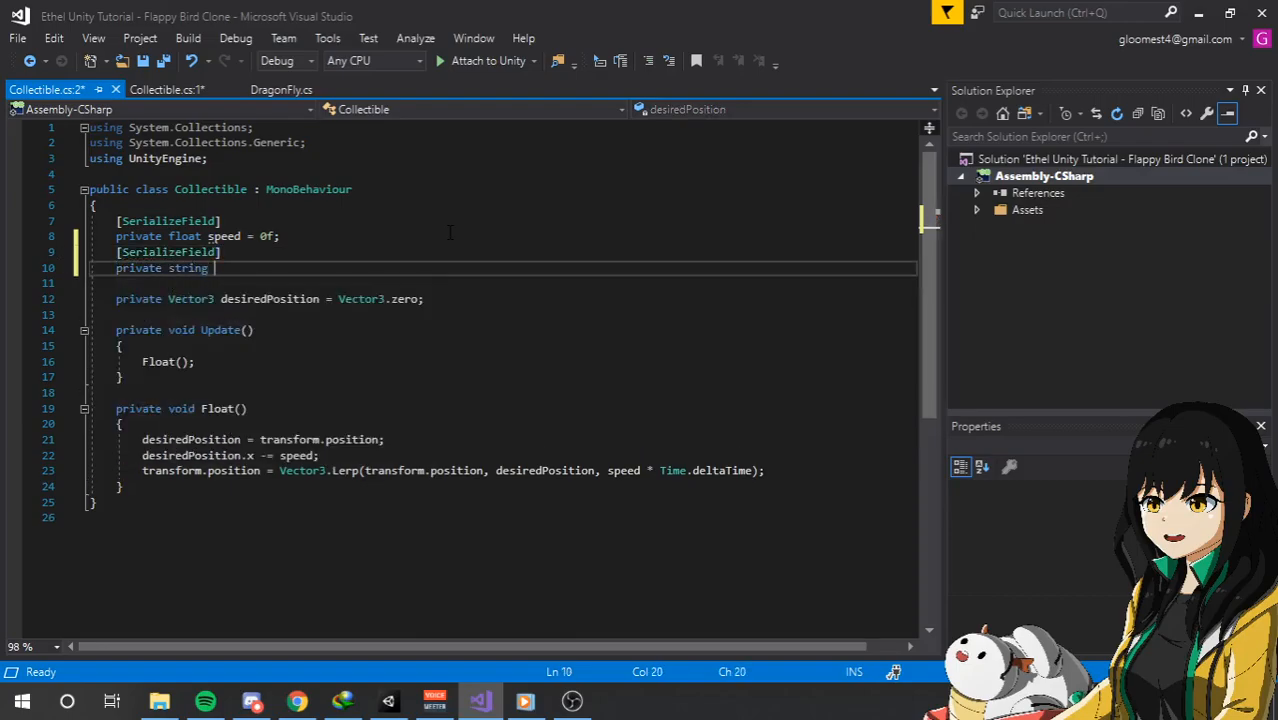
type("targetTag = ")
type("\"Dragon")
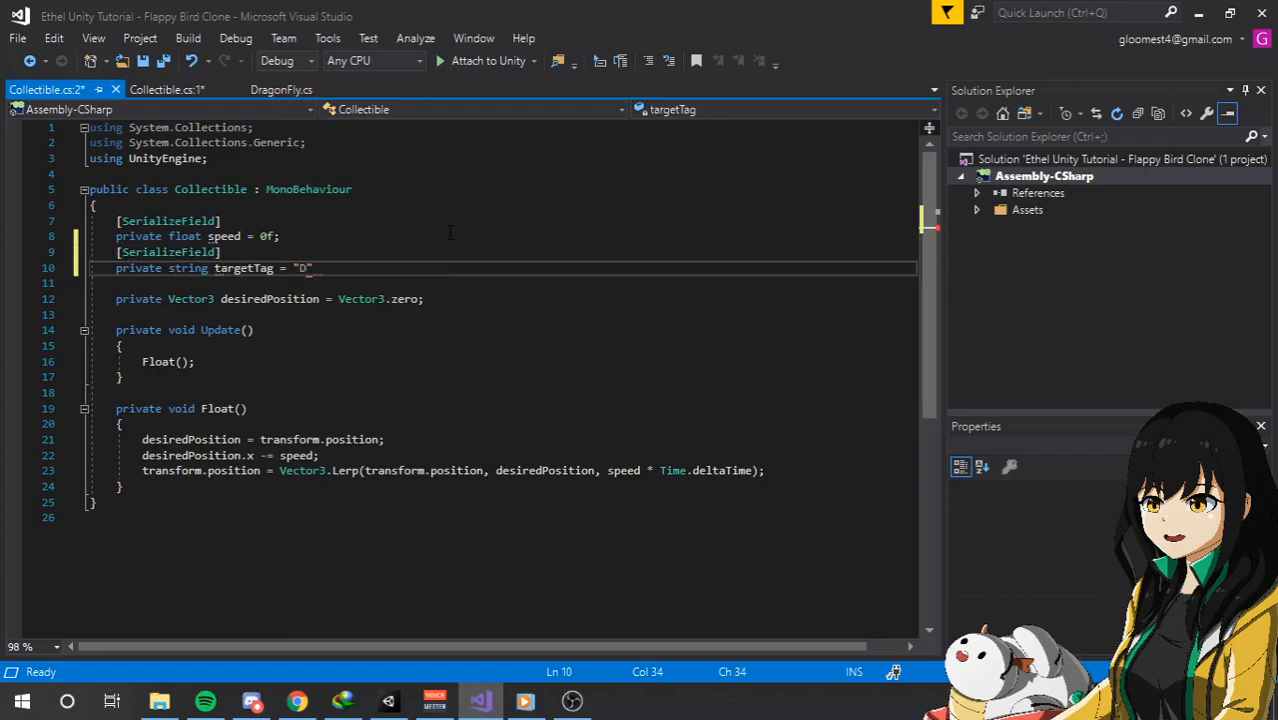
type("\";")
key("ctrl+s")
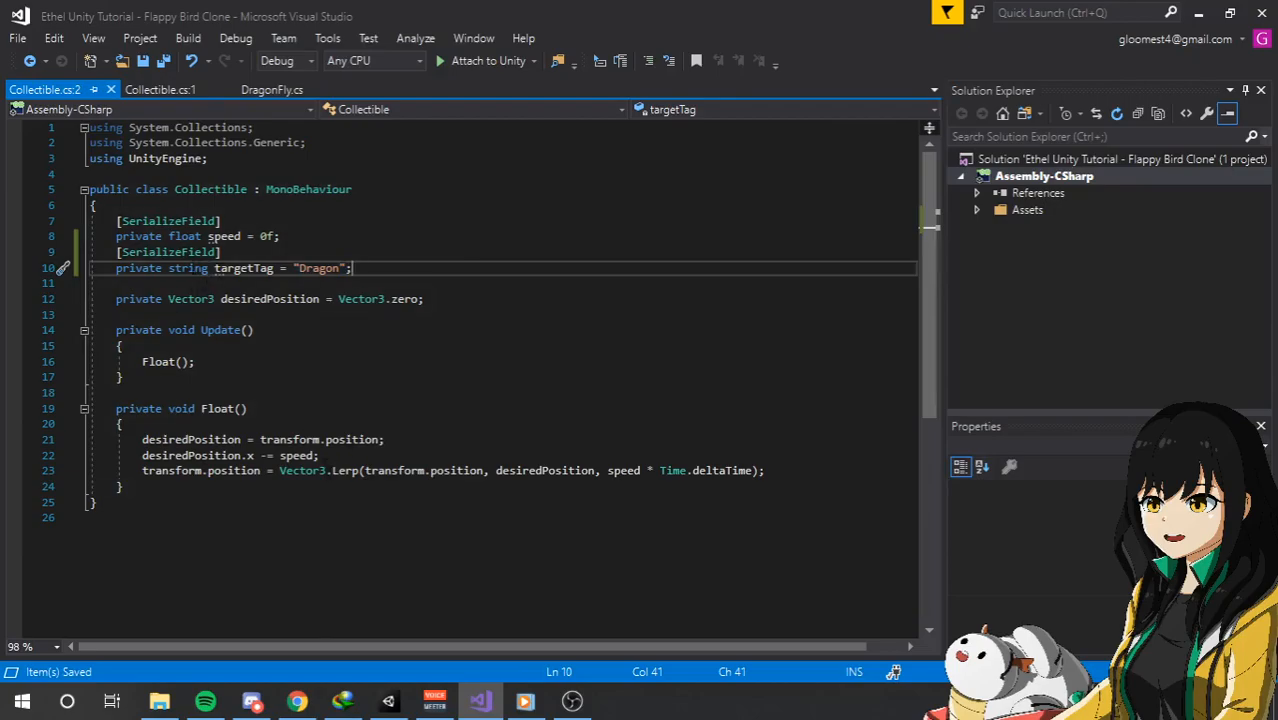
Examine the type, name and assigned value in the targetTag declaration.
double_click(192, 269)
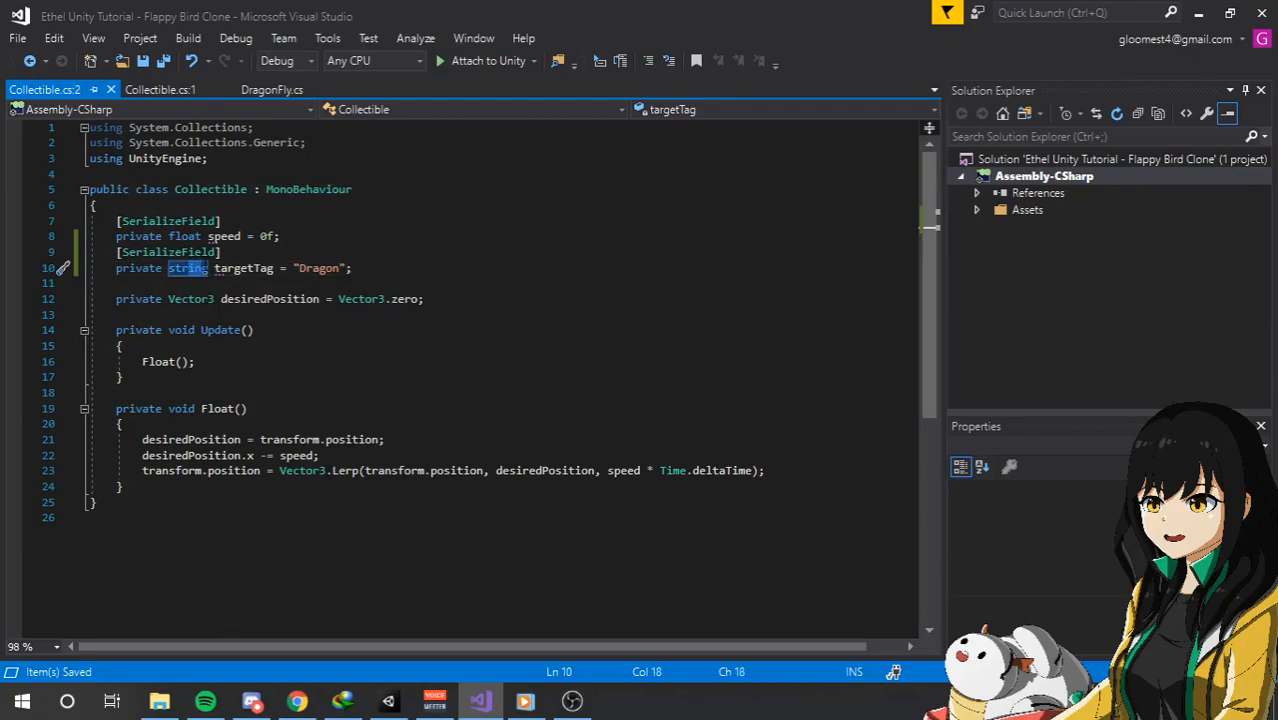
left_click(194, 271)
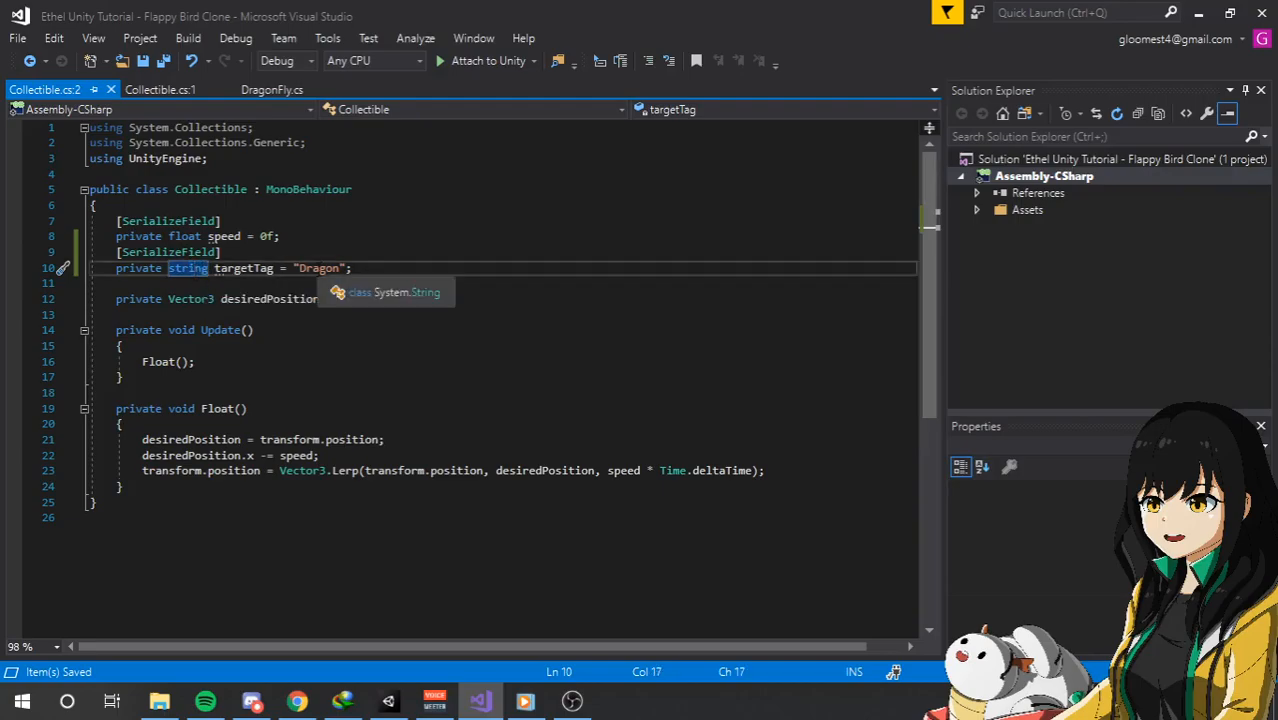
left_click(305, 269)
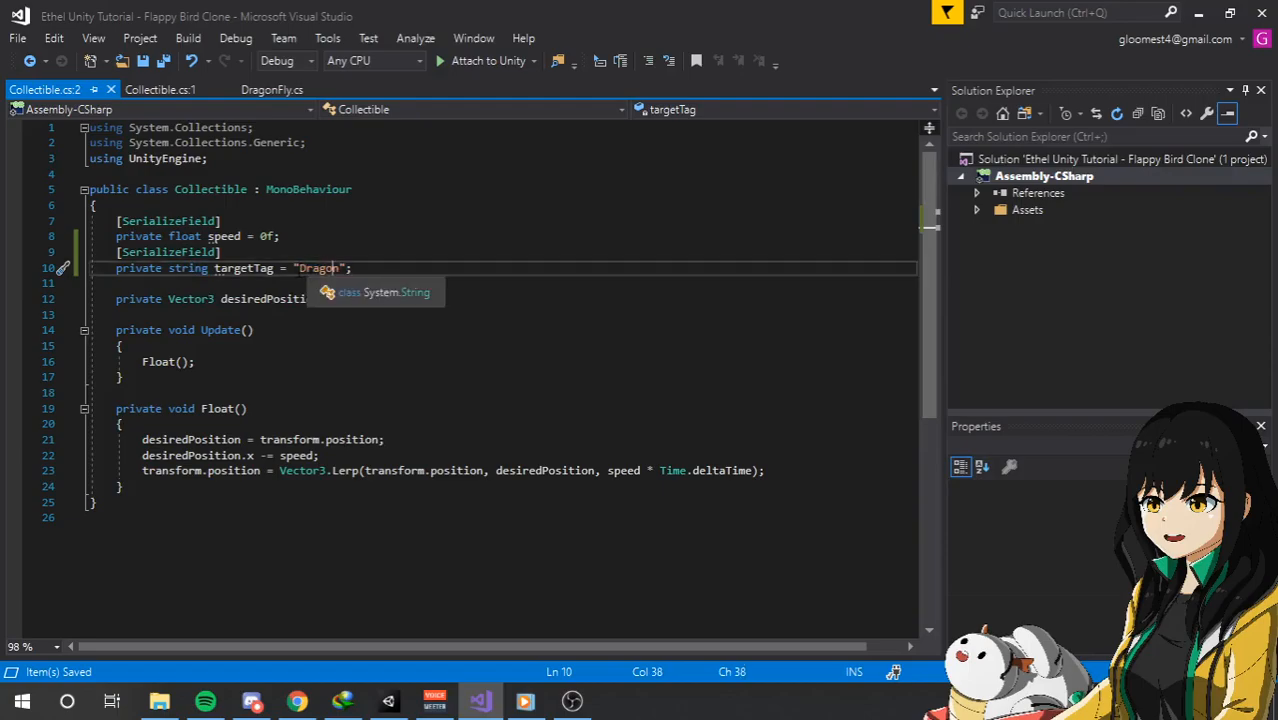
left_click_drag(295, 268, 343, 270)
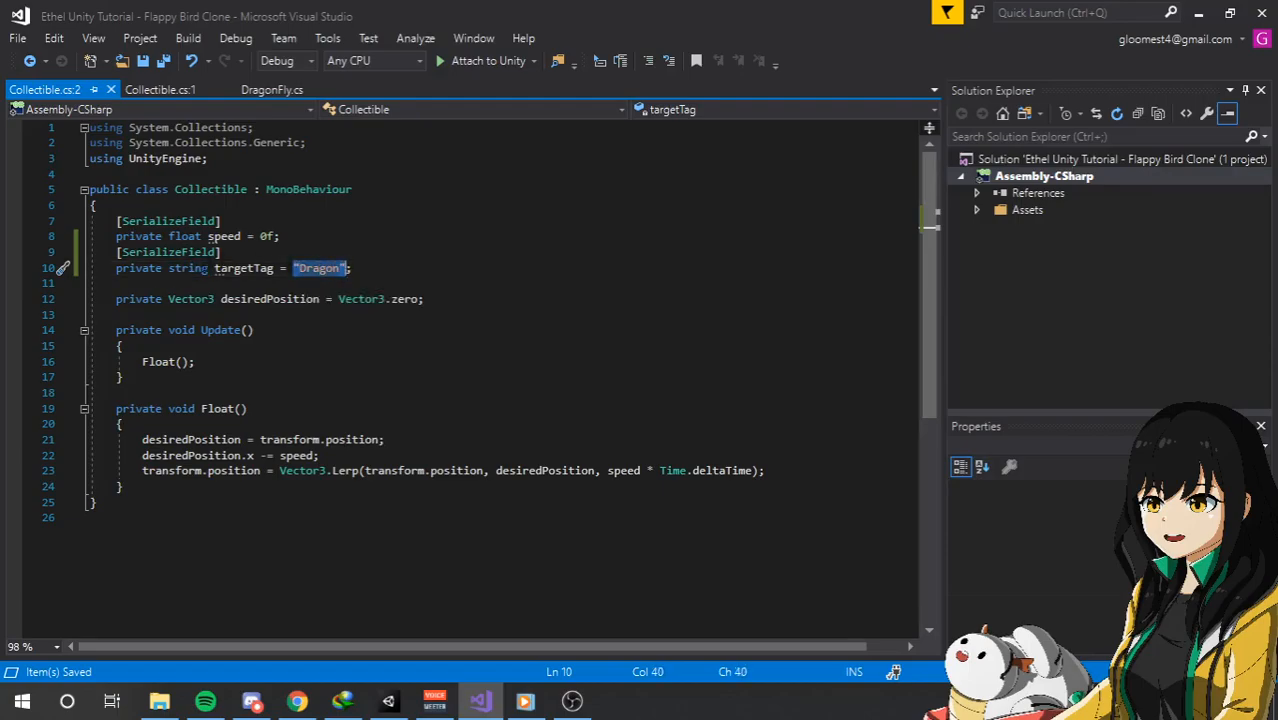
left_click(247, 268)
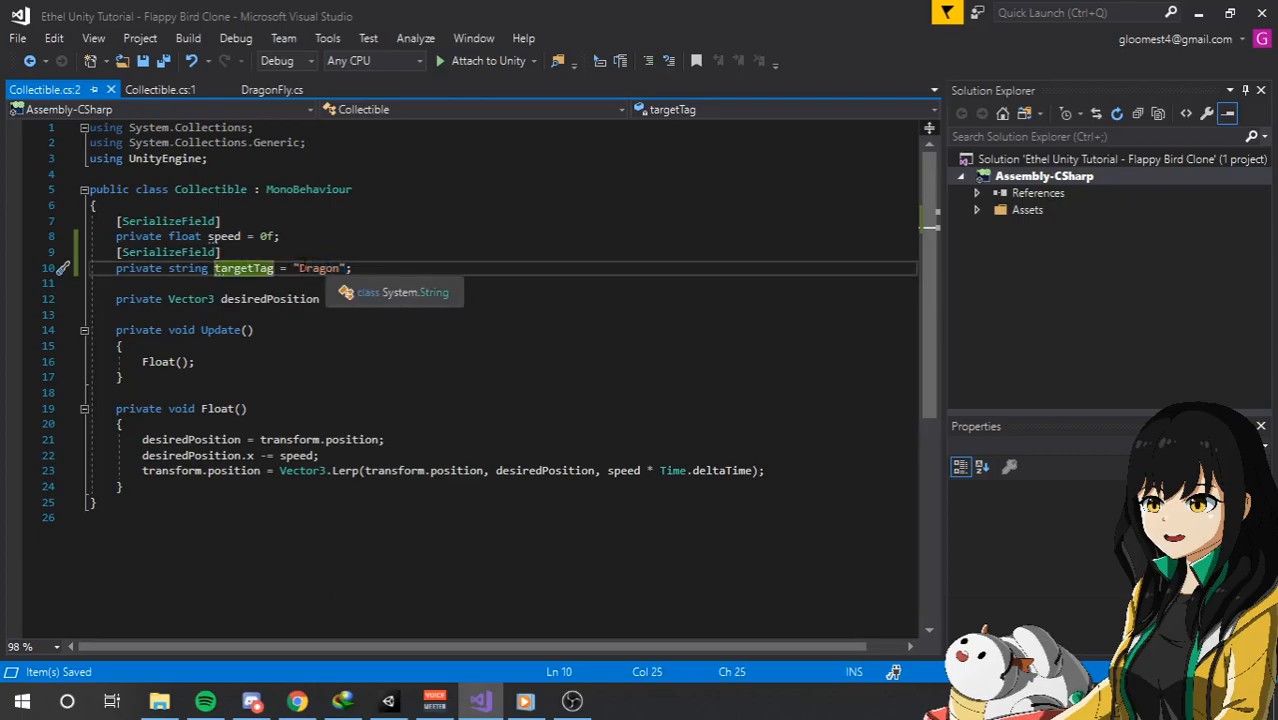
left_click_drag(168, 268, 200, 269)
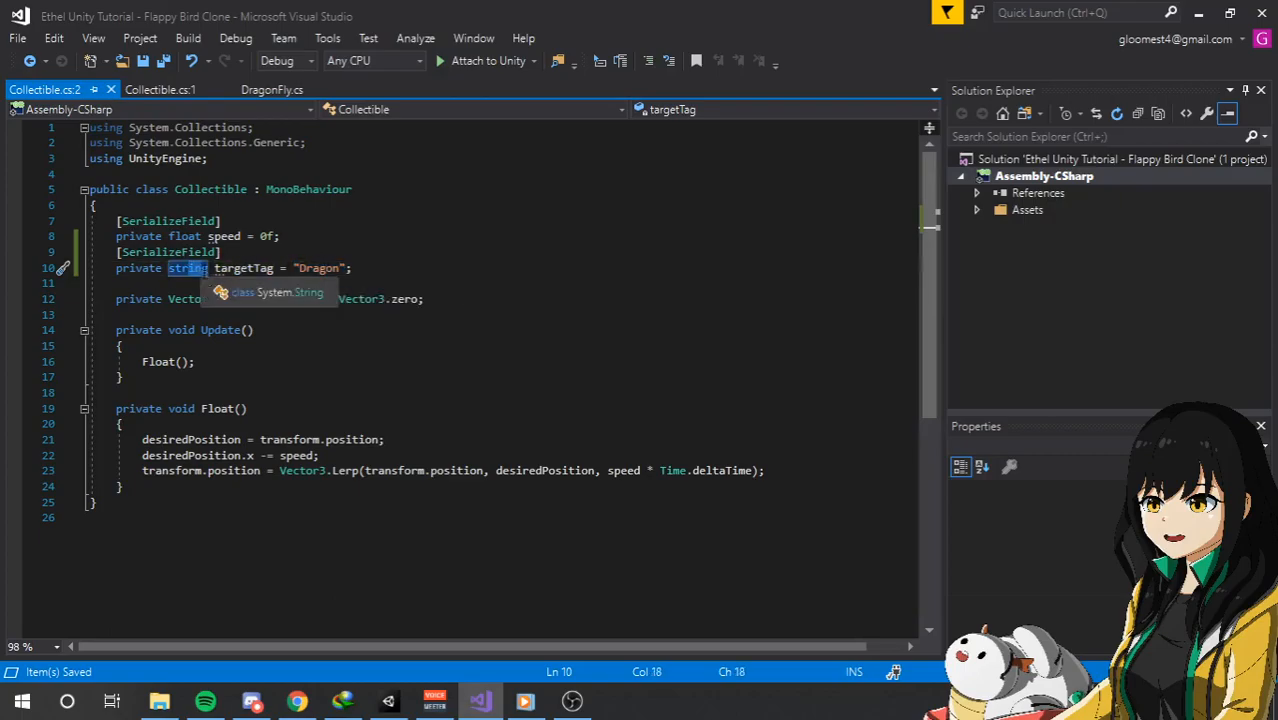
left_click(313, 318)
Insert an empty private OnTriggerEnter2D(Collider2D collision) method between Update and Float.
left_click(308, 389)
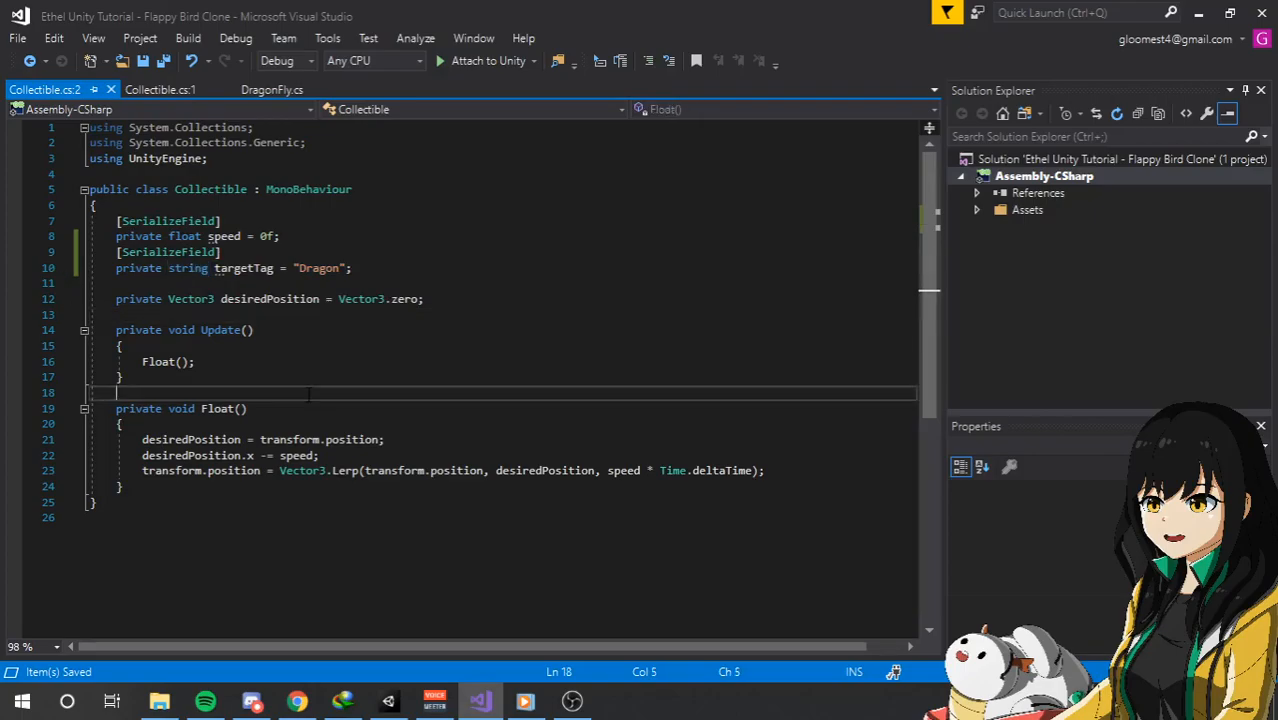
key("Return")
key("Return")
key("Up")
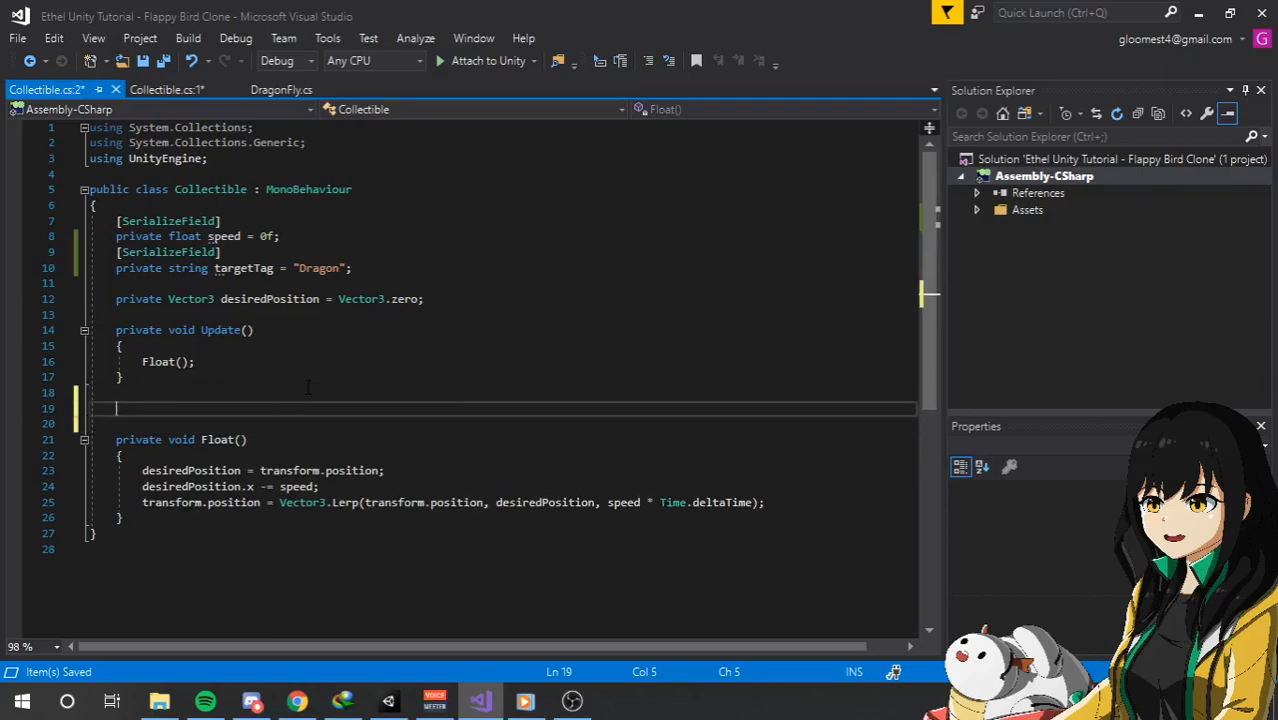
type("ontri")
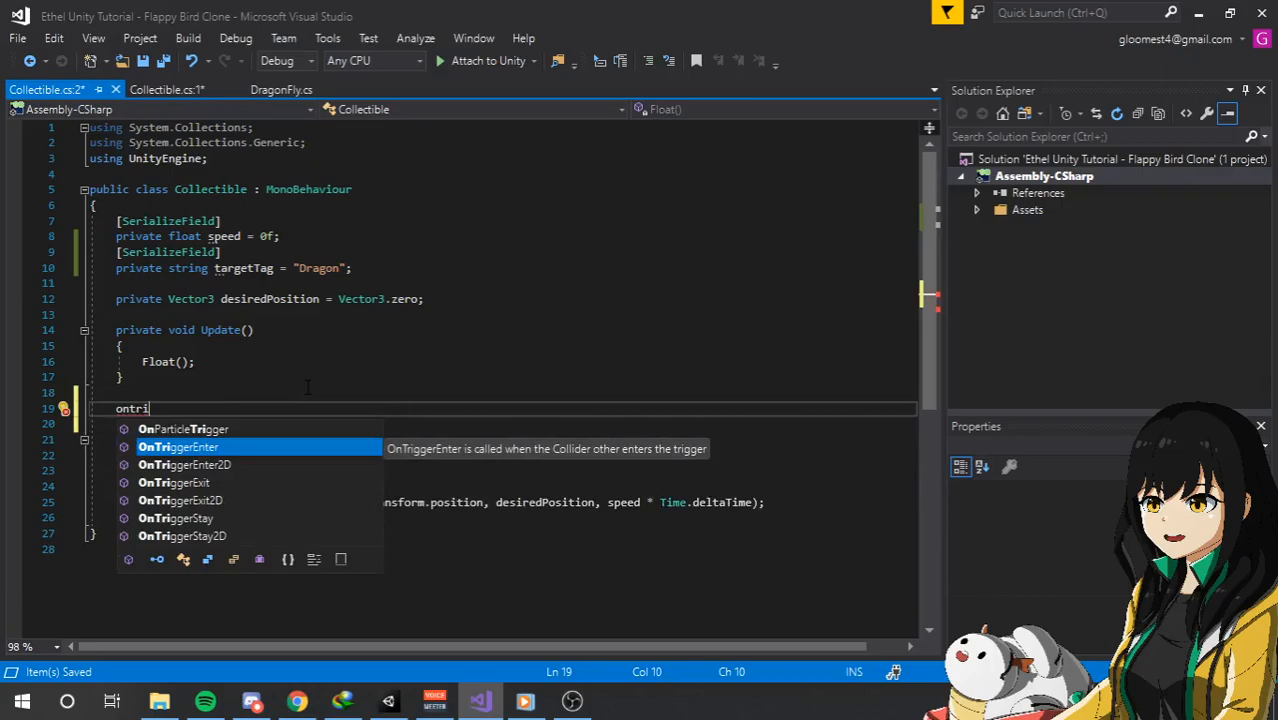
left_click(232, 465)
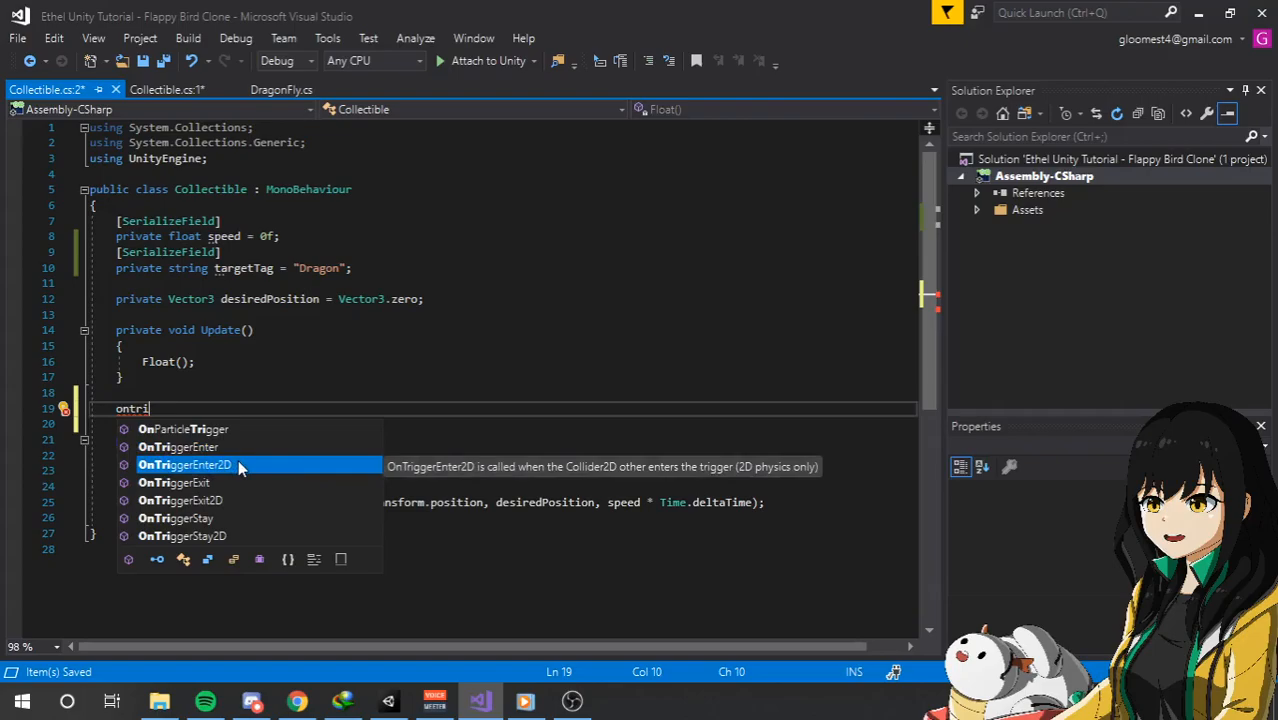
double_click(238, 463)
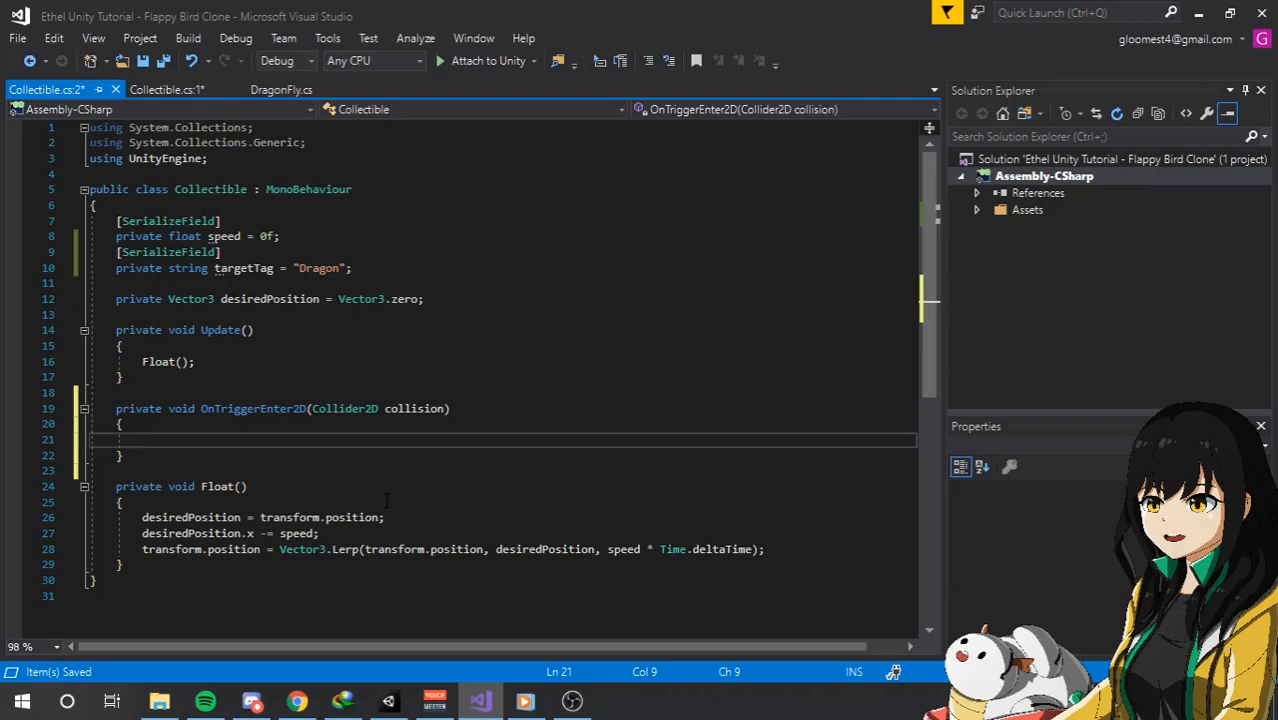
Add an if block to OnTriggerEnter2D that checks collision.CompareTag(targetTag).
type("if(collision.compa")
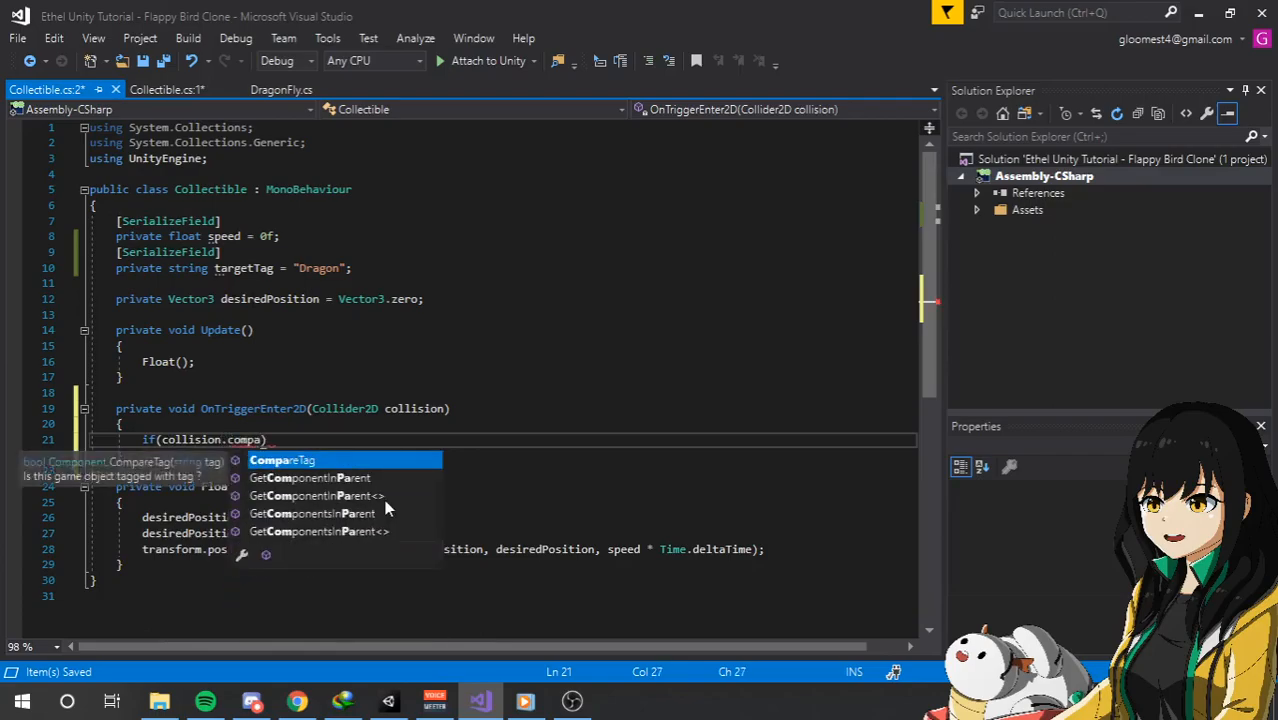
type("(targ")
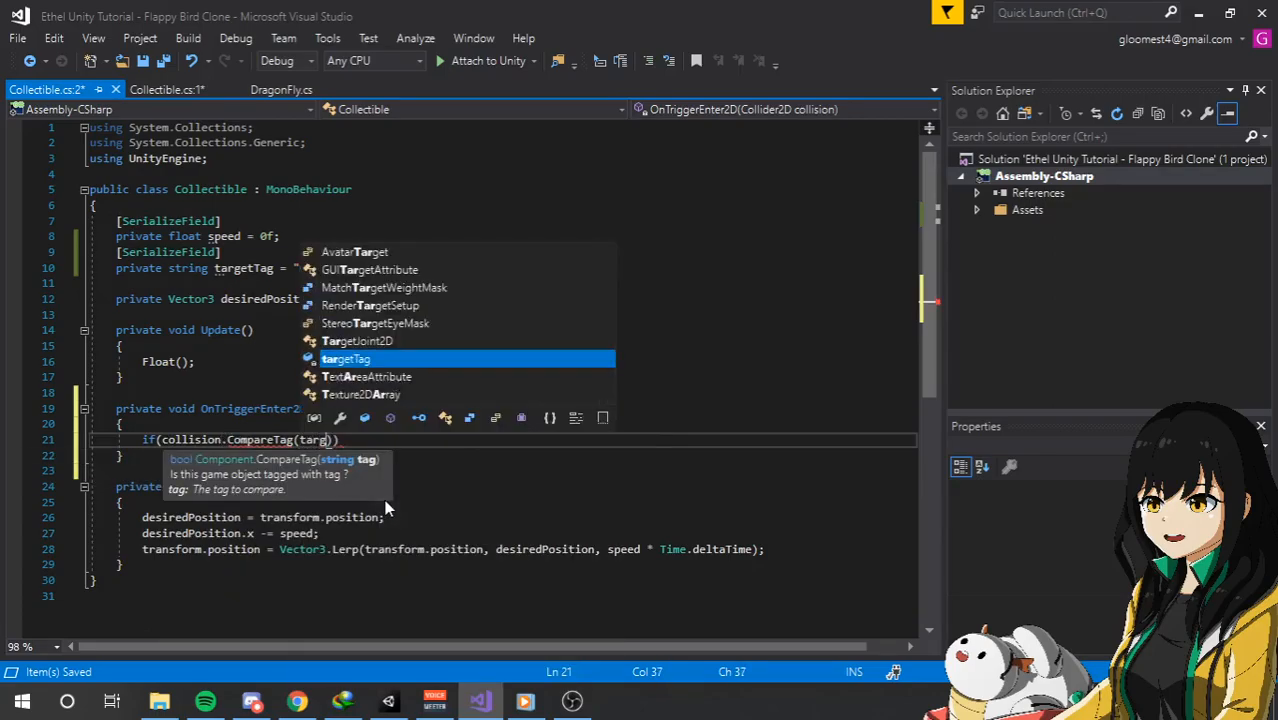
key("Tab")
key("End")
key("Return")
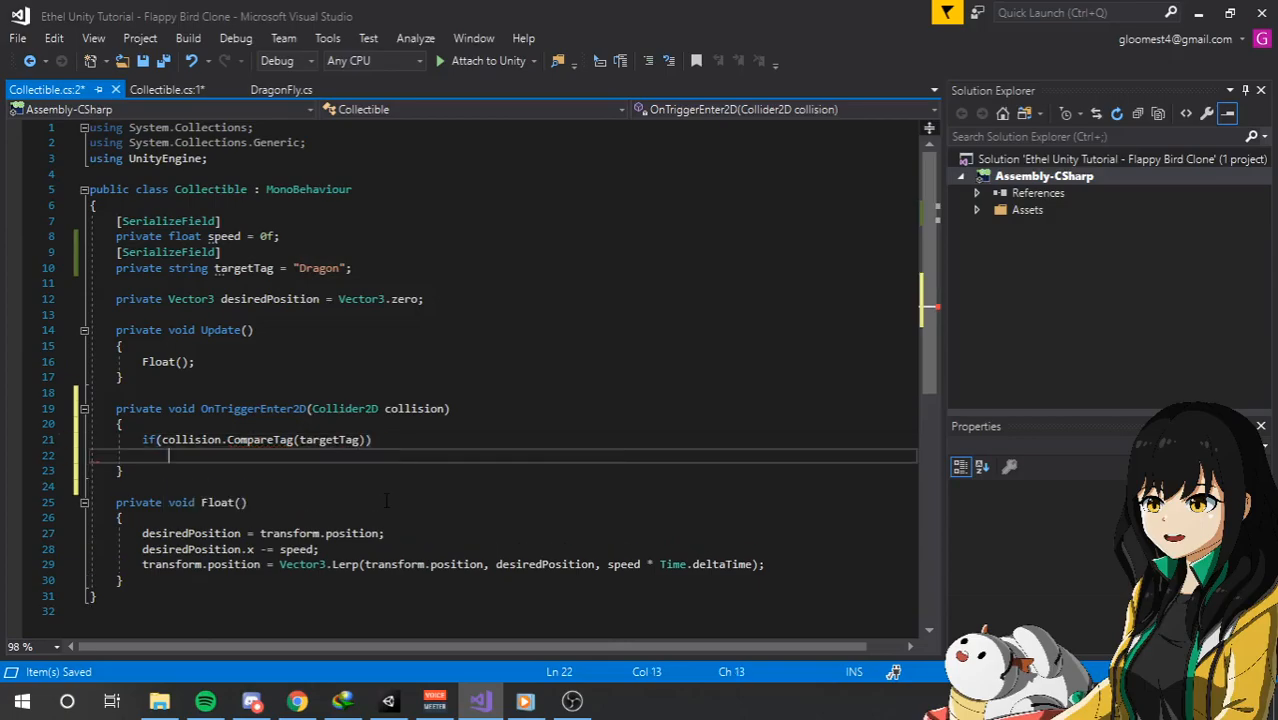
type("{")
key("Return")
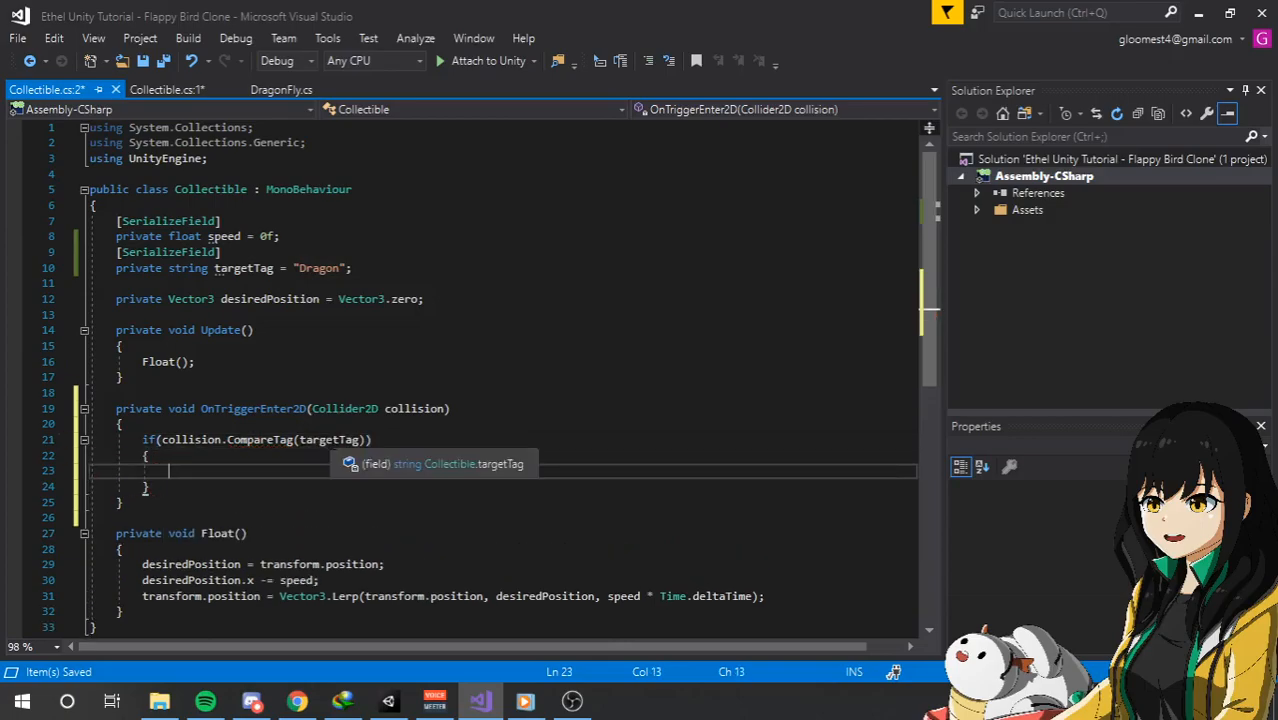
left_click(201, 440)
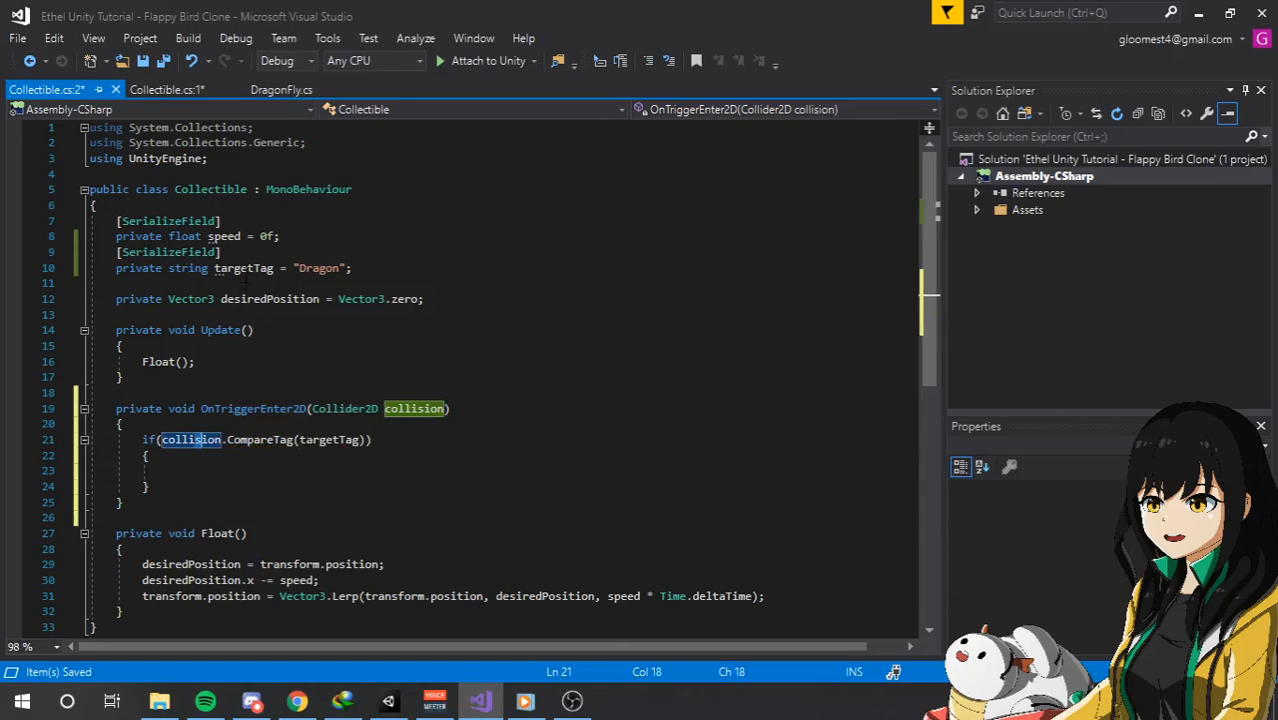
left_click(222, 268)
left_click(249, 456)
key("Down")
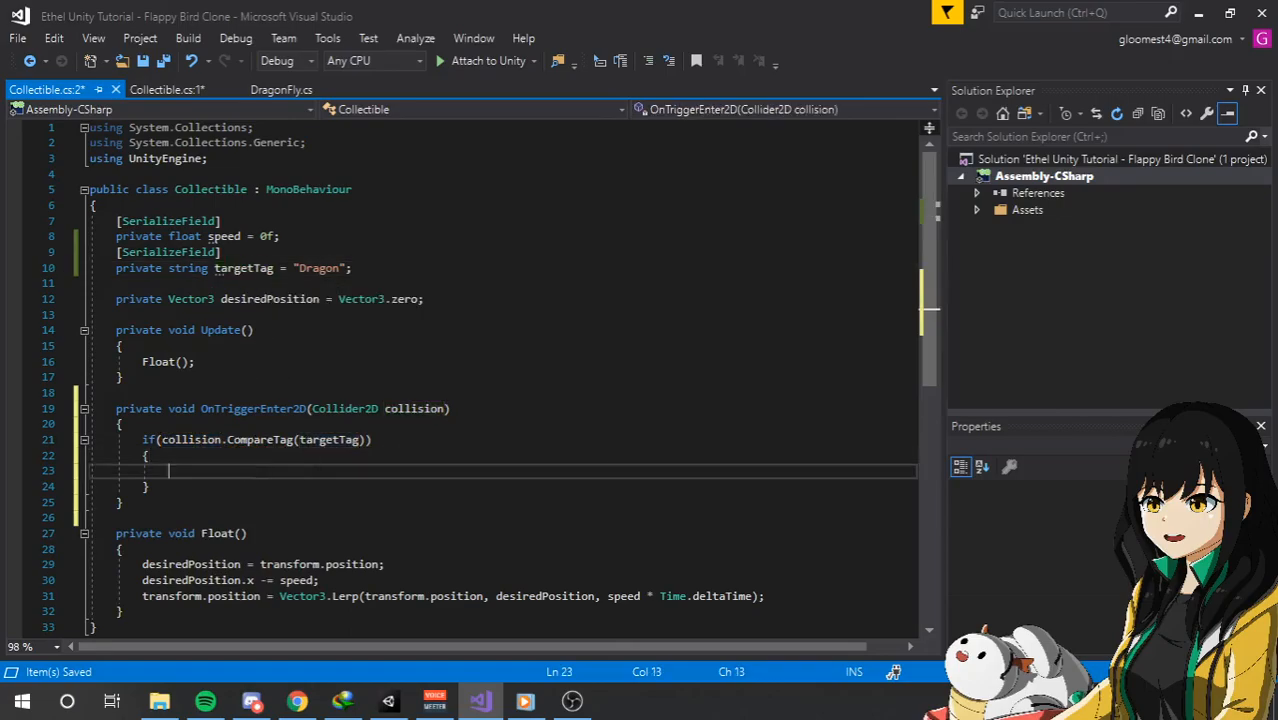
type("gameob")
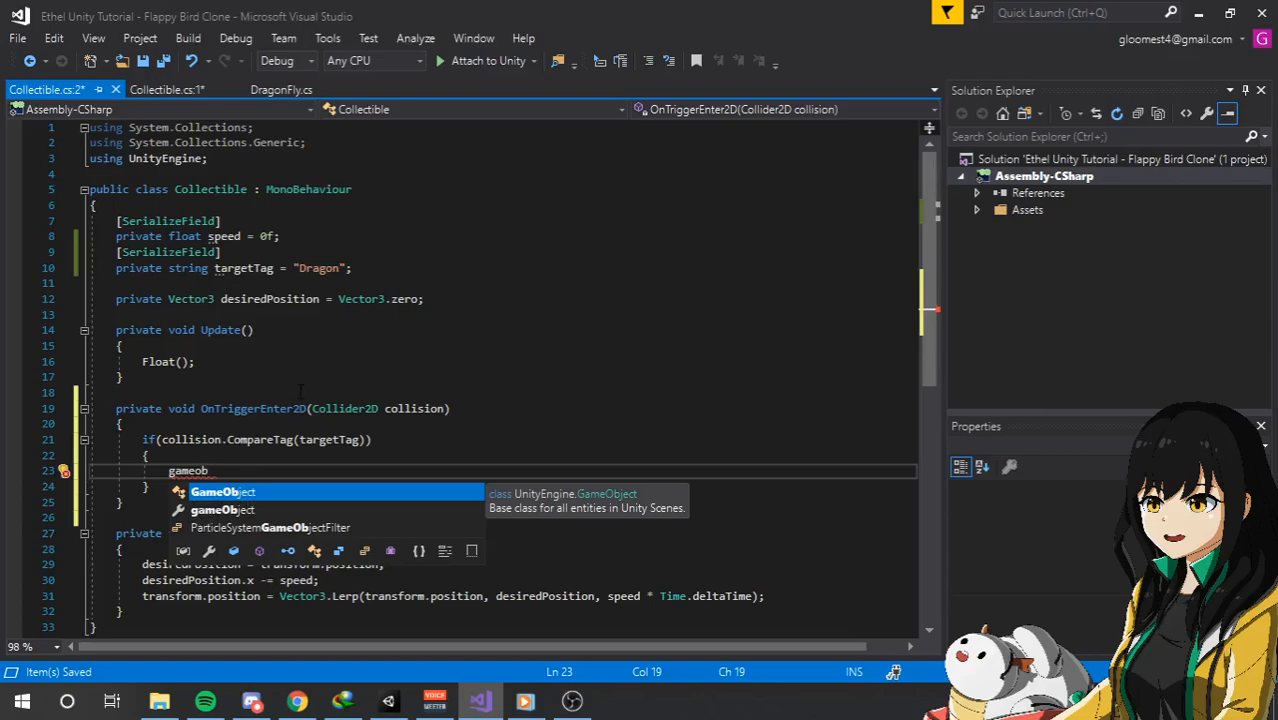
key("Tab")
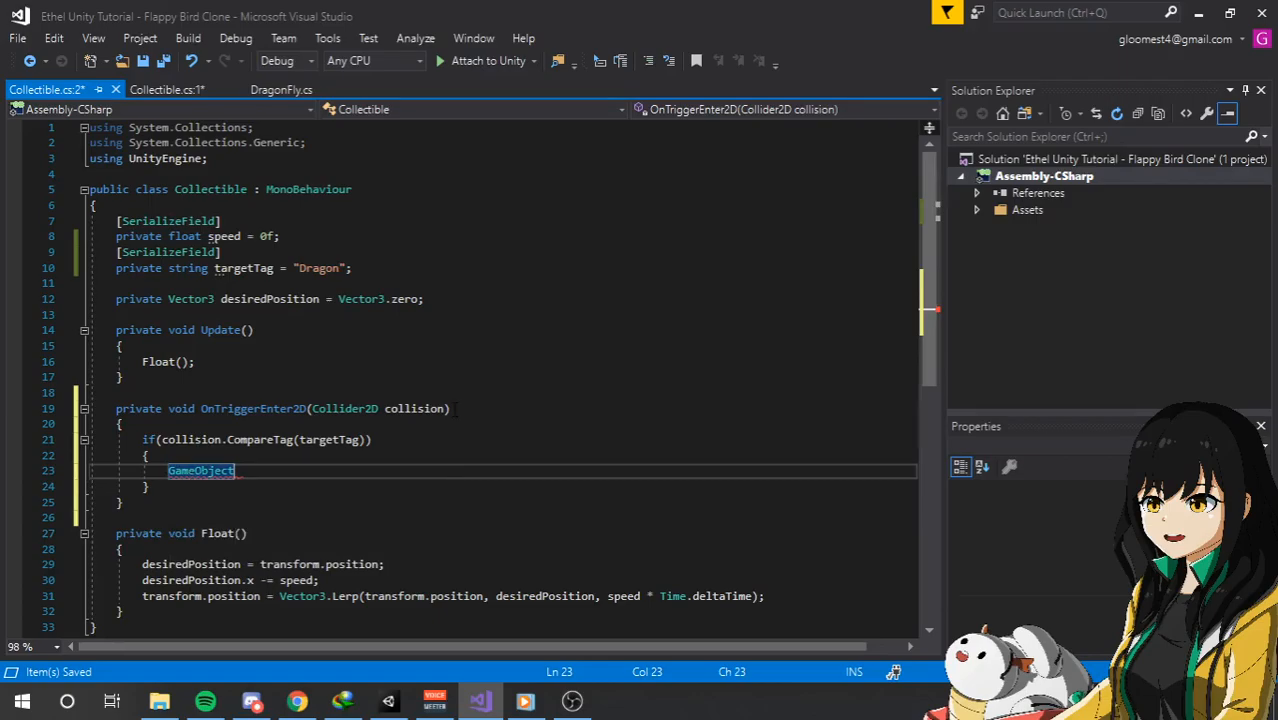
key("ctrl+BackSpace")
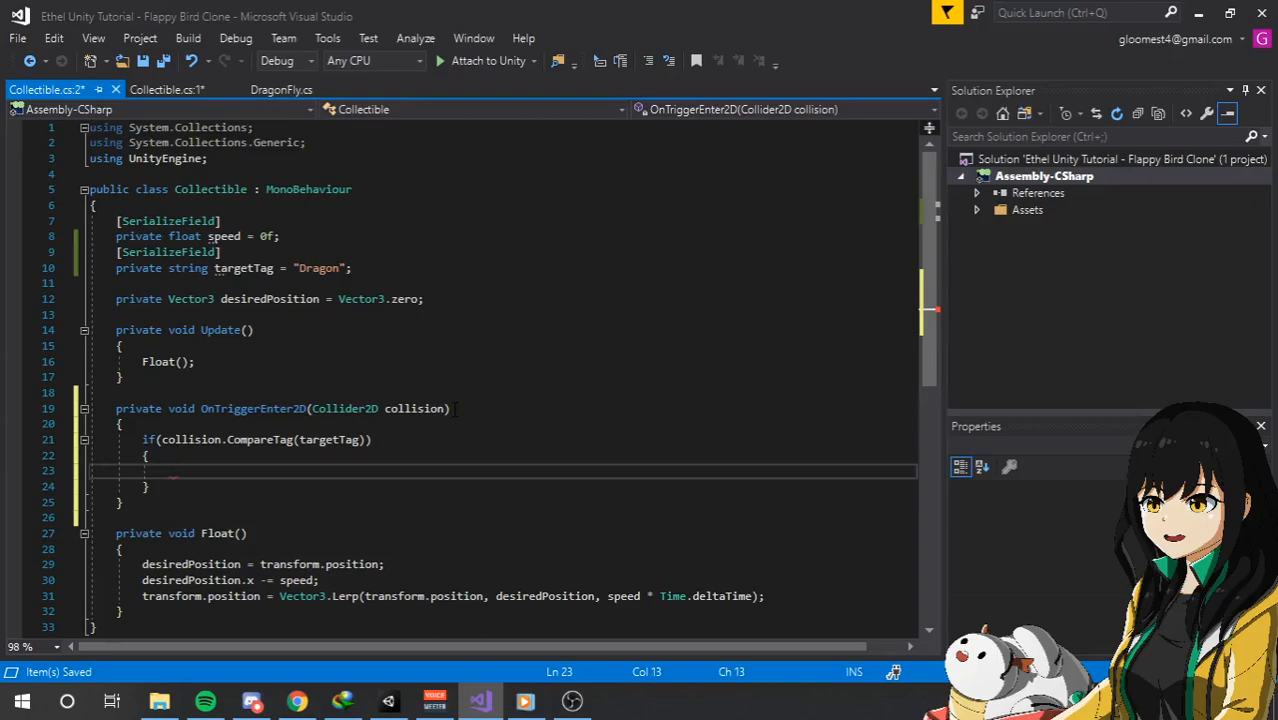
Add gameObject.SetActive(false); inside the if block of OnTriggerEnter2D and save the script.
type("gameObject")
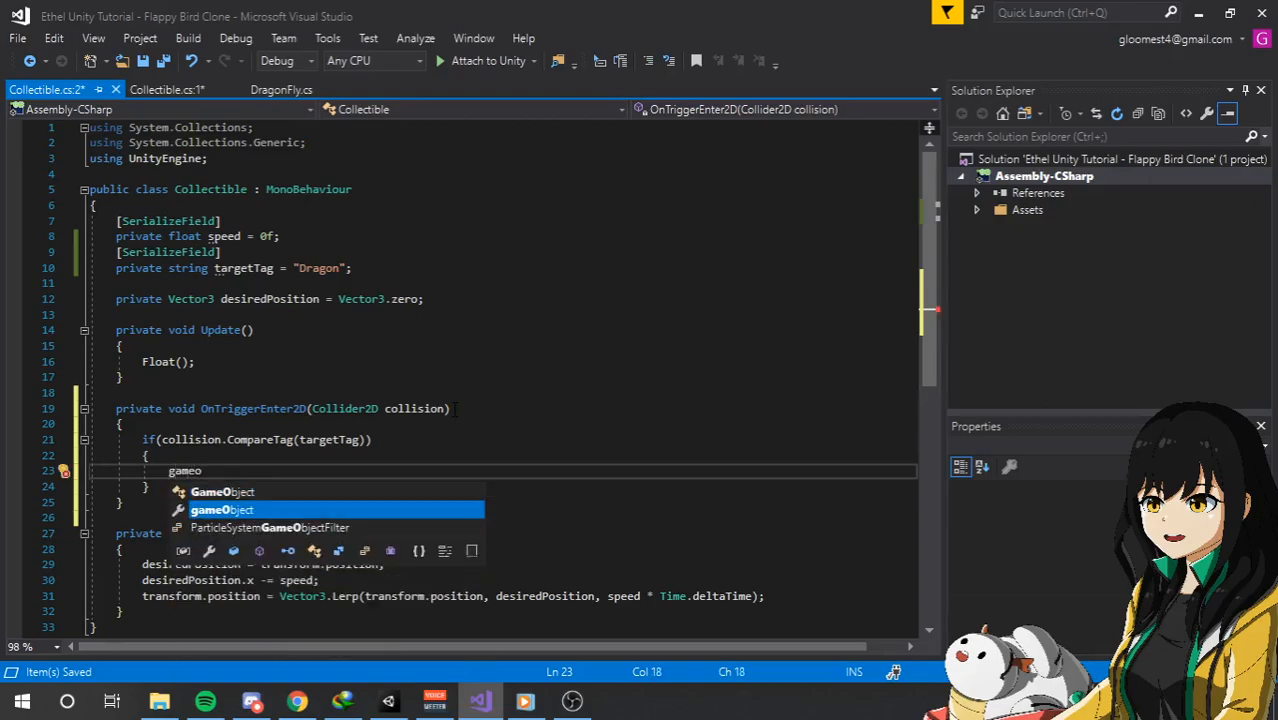
mouse_move(211, 475)
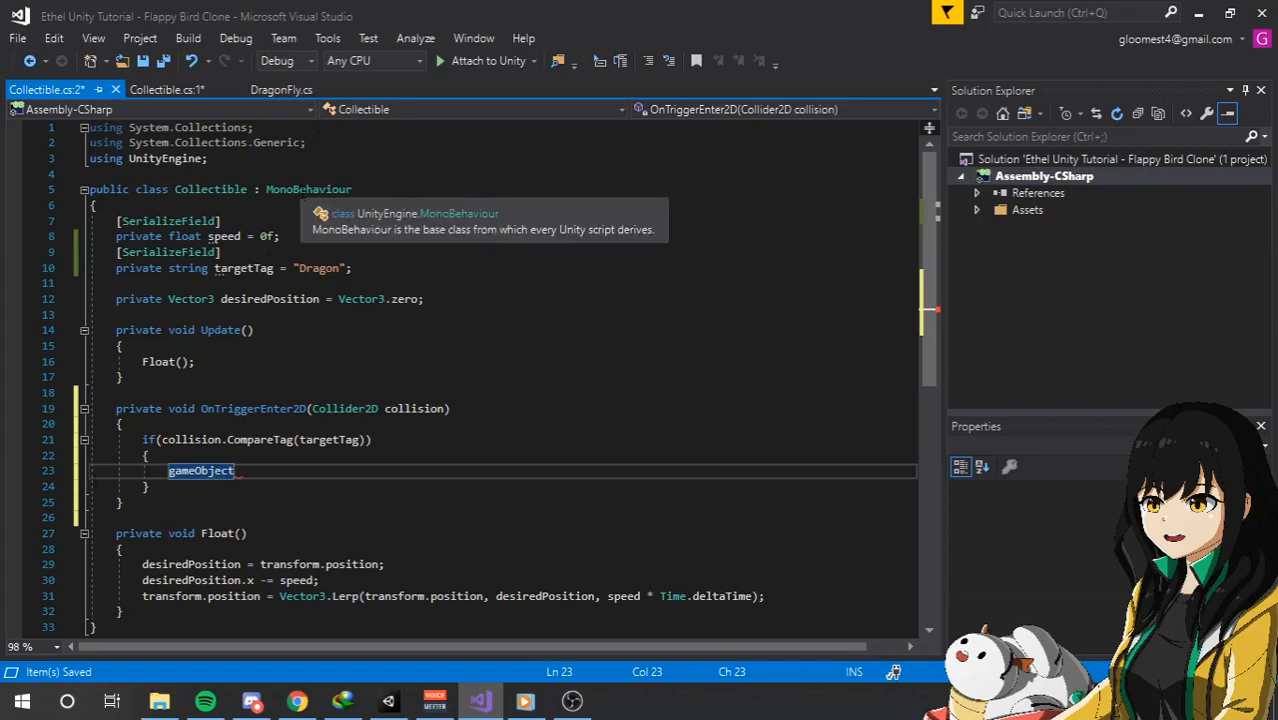
left_click(311, 189)
left_click(233, 471)
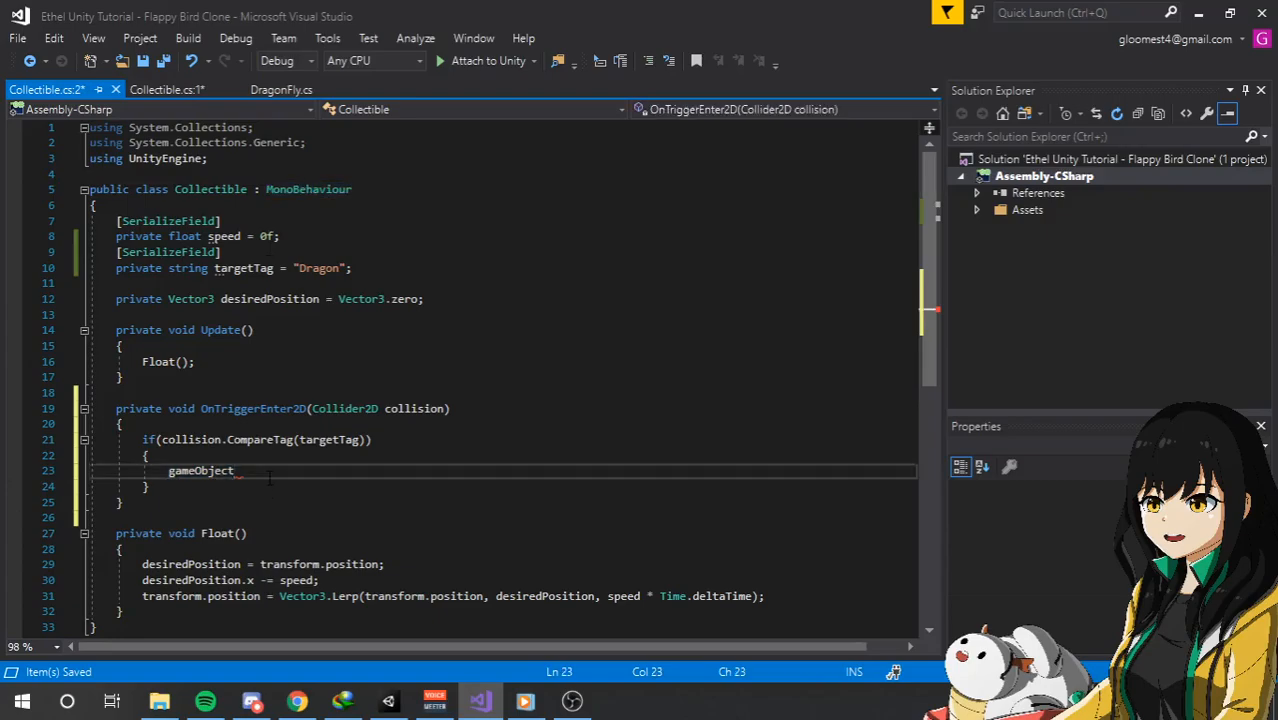
key("Left")
key("Left")
key("Left")
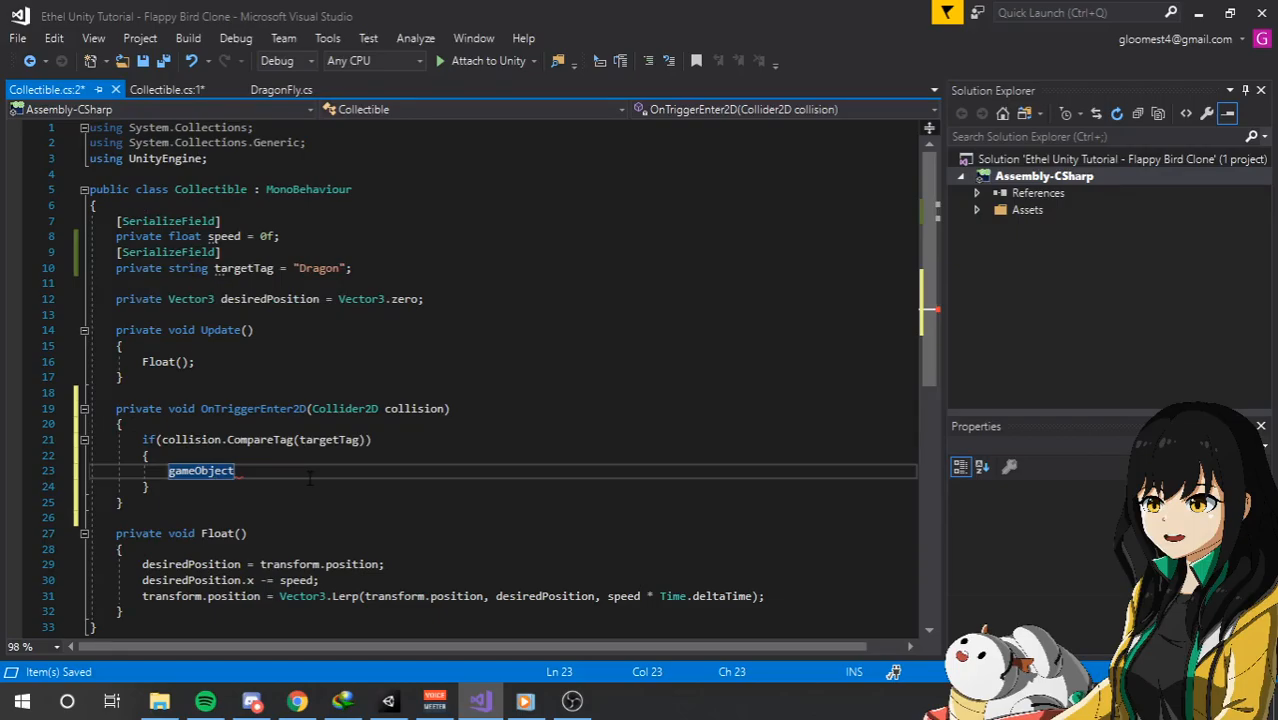
type(".SetActive")
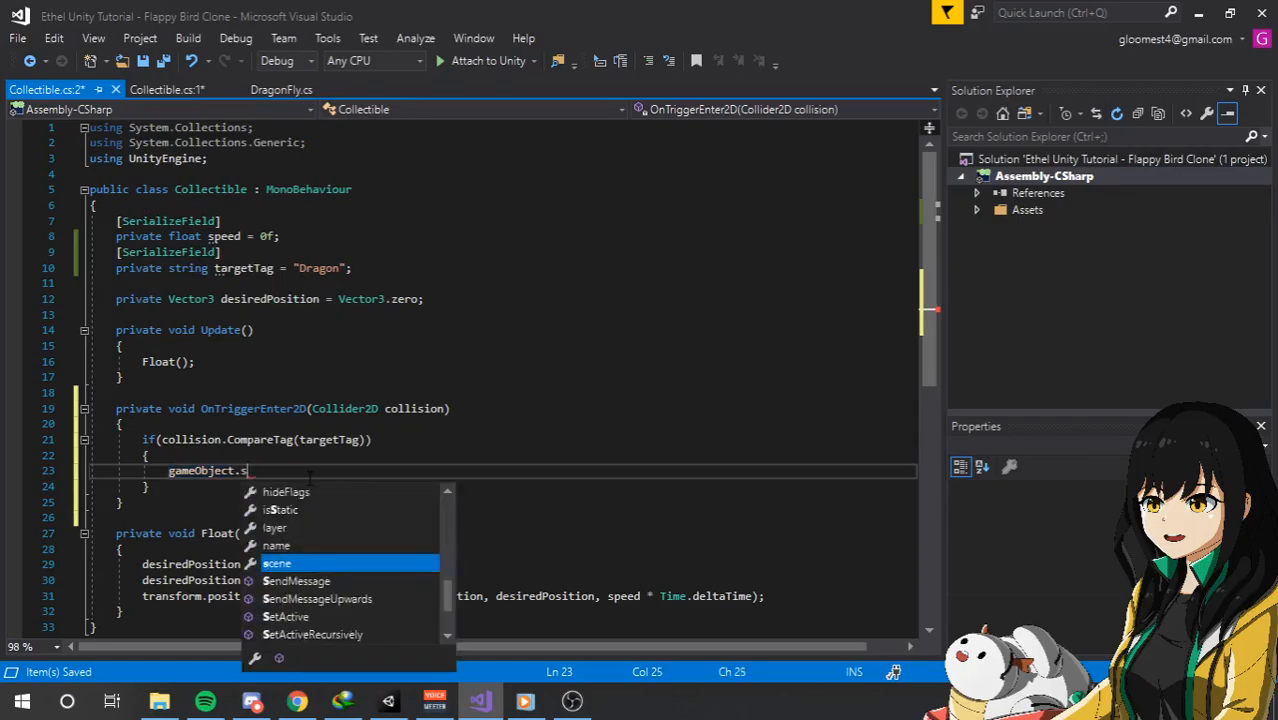
type("(false);")
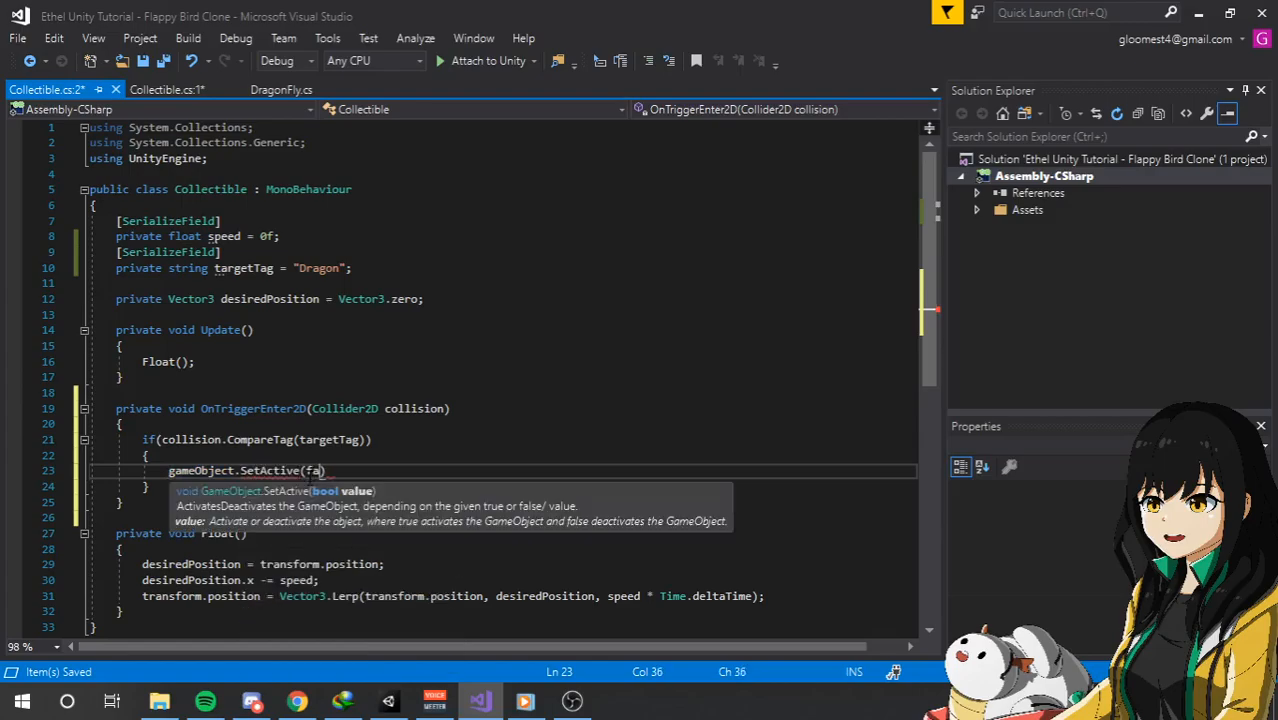
key("ctrl+s")
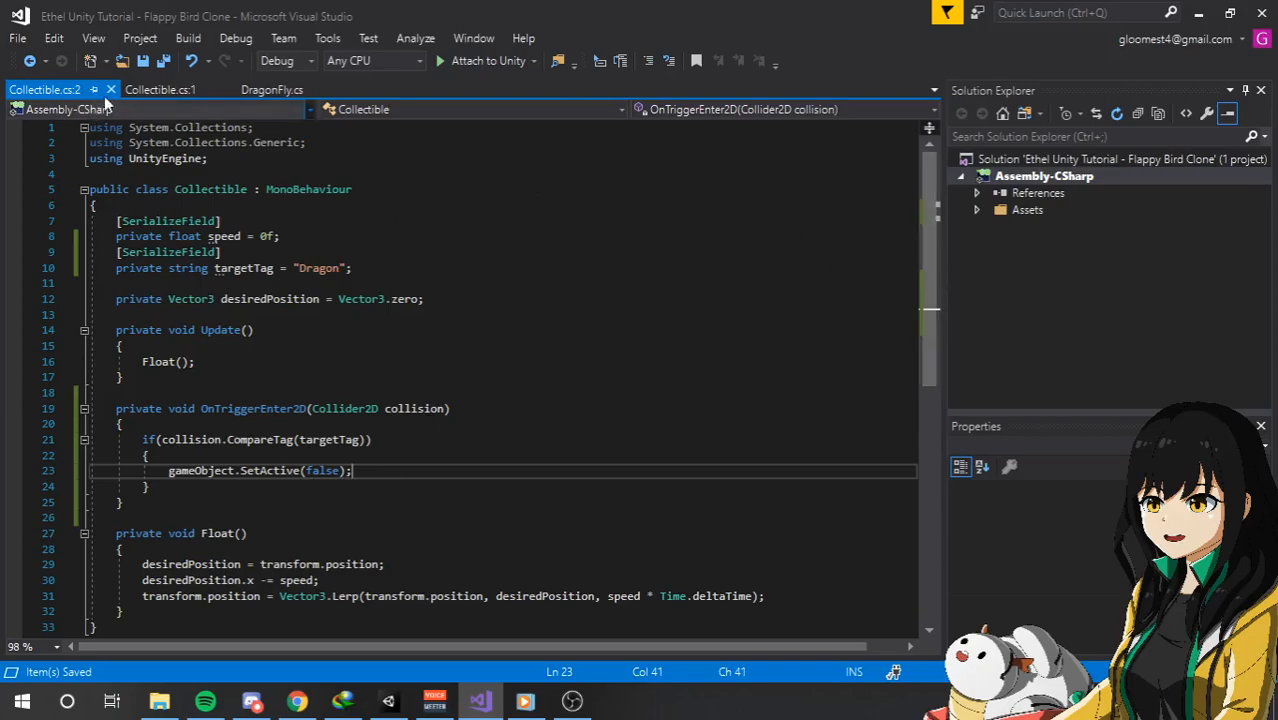
Close the duplicate Collectible.cs view, keep a single SetActive line in the if block, and save the script.
left_click(227, 90)
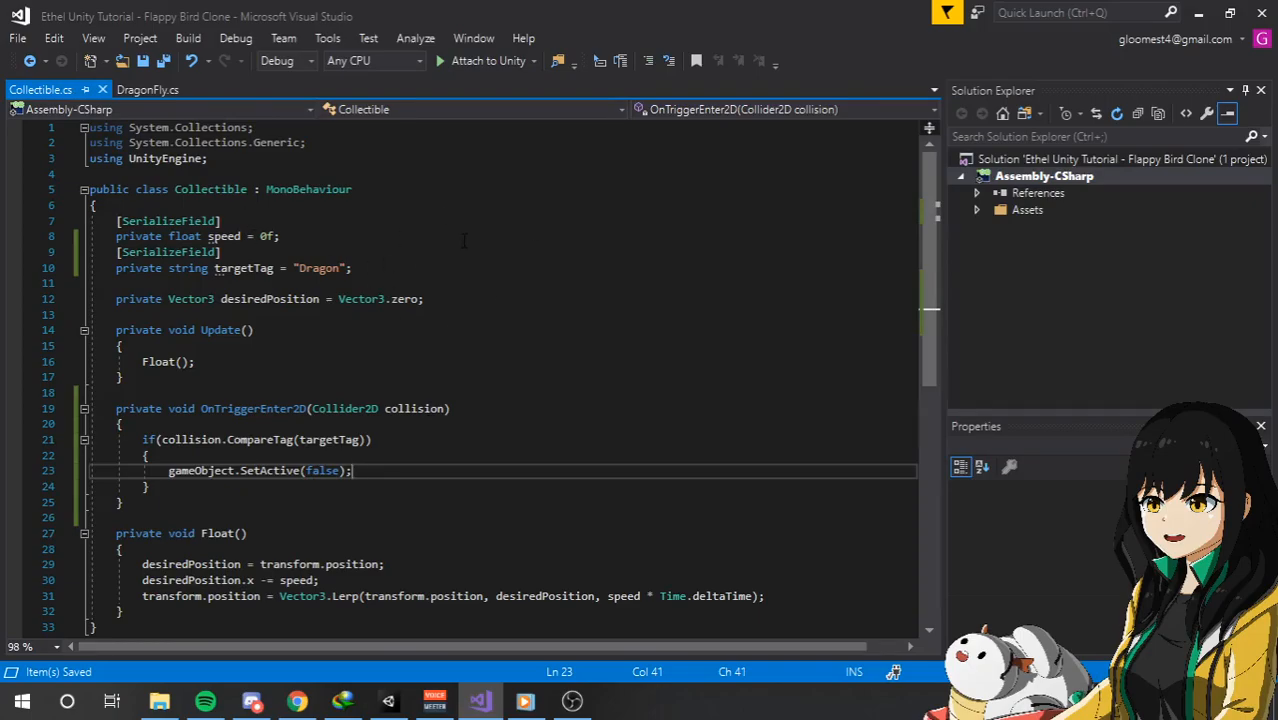
key("ctrl+d")
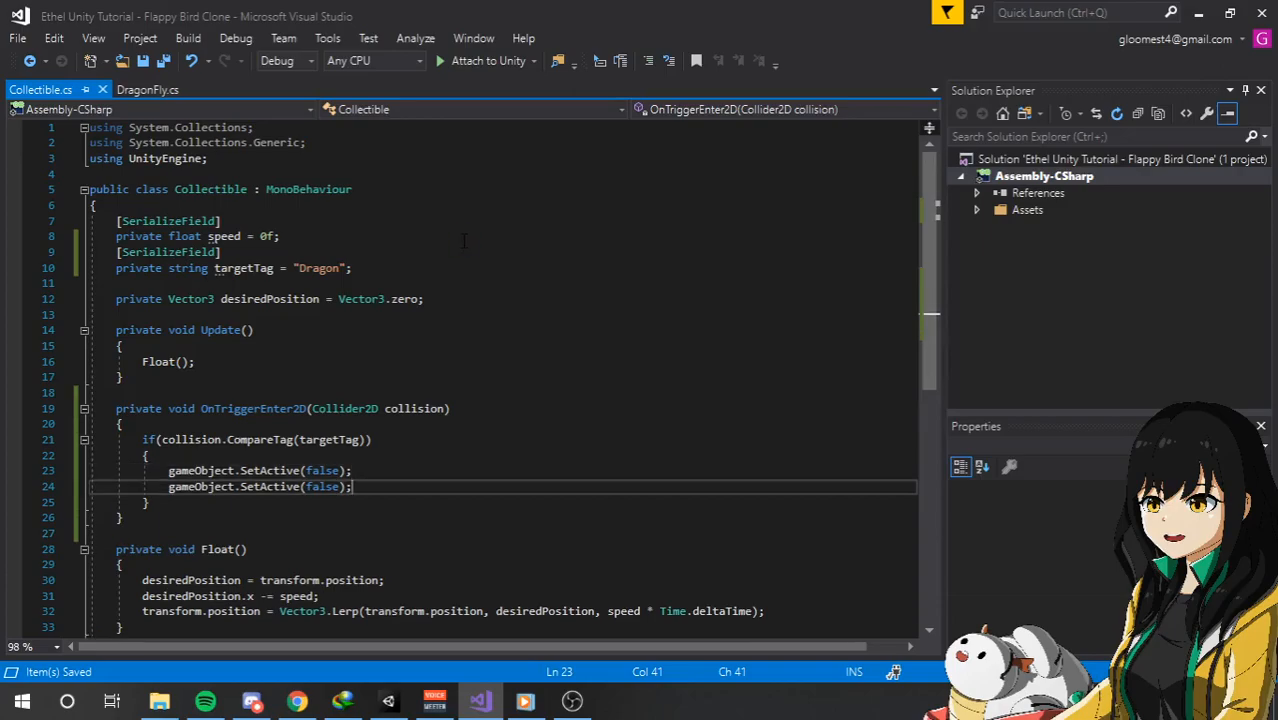
key("ctrl+z")
key("ctrl+s")
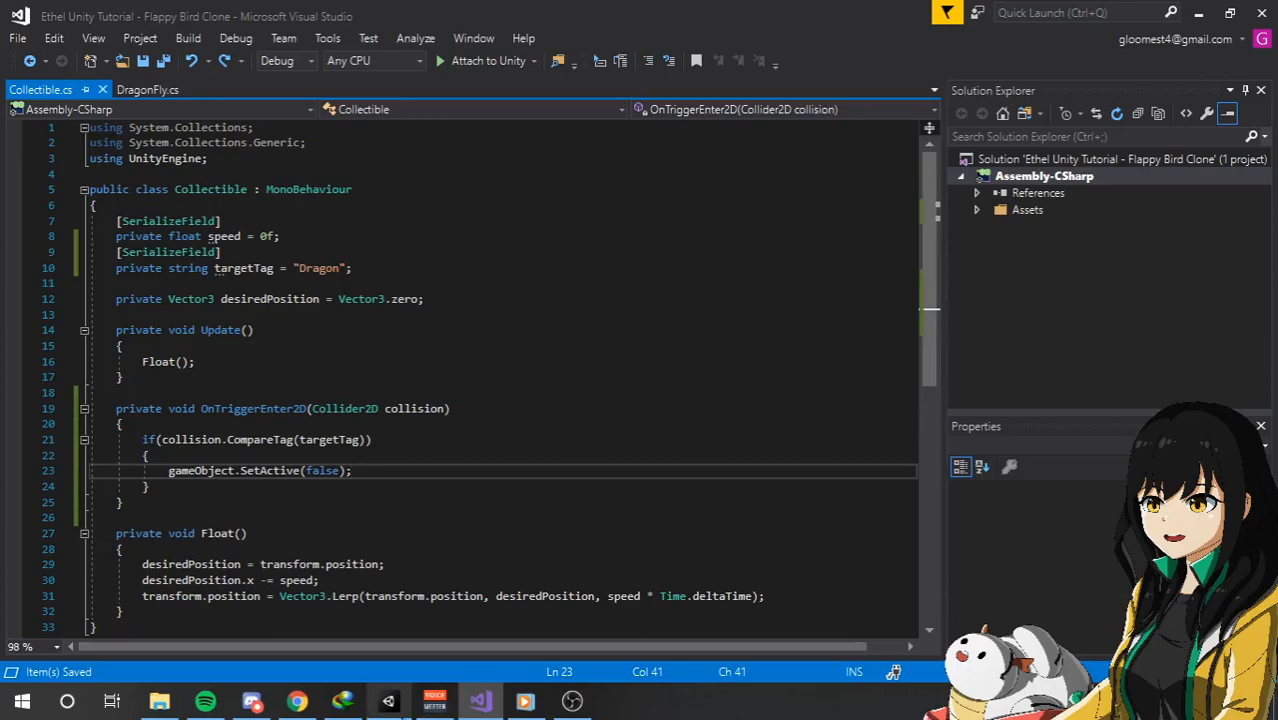
Switch to Unity and assign the Player tag to the Body object under the Dragon's Colliders.
key("alt+Tab")
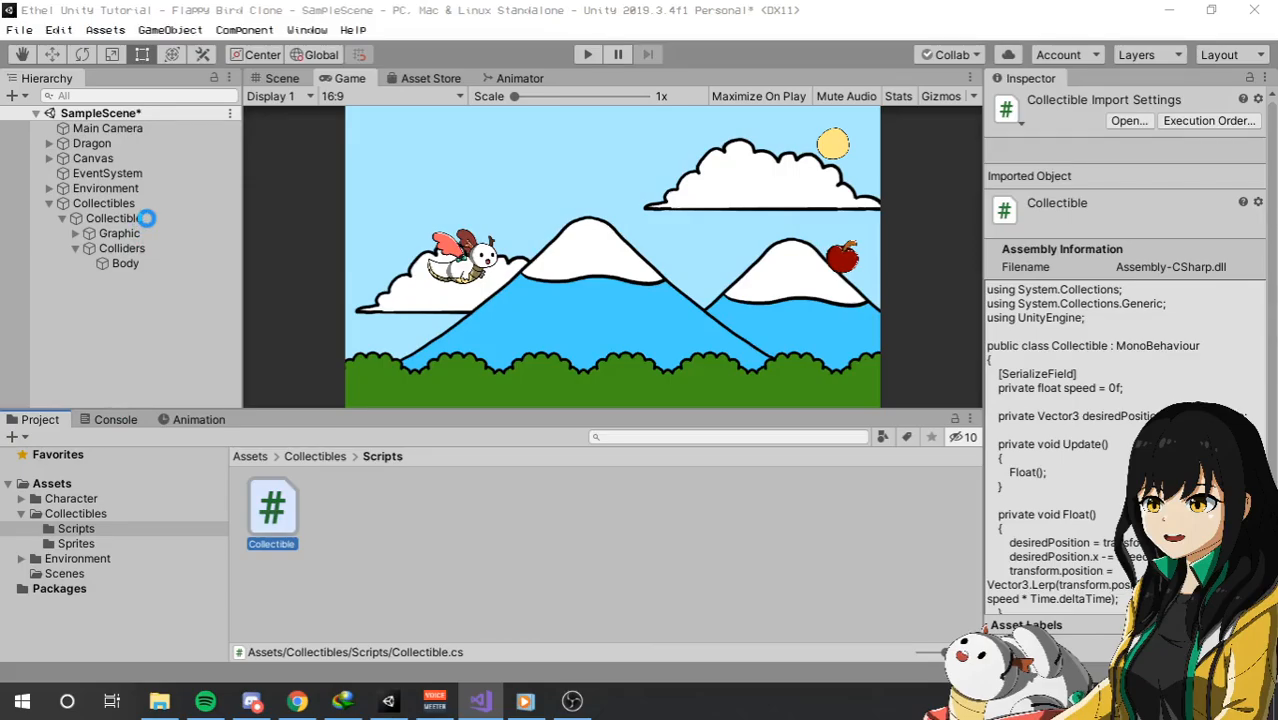
left_click(147, 218)
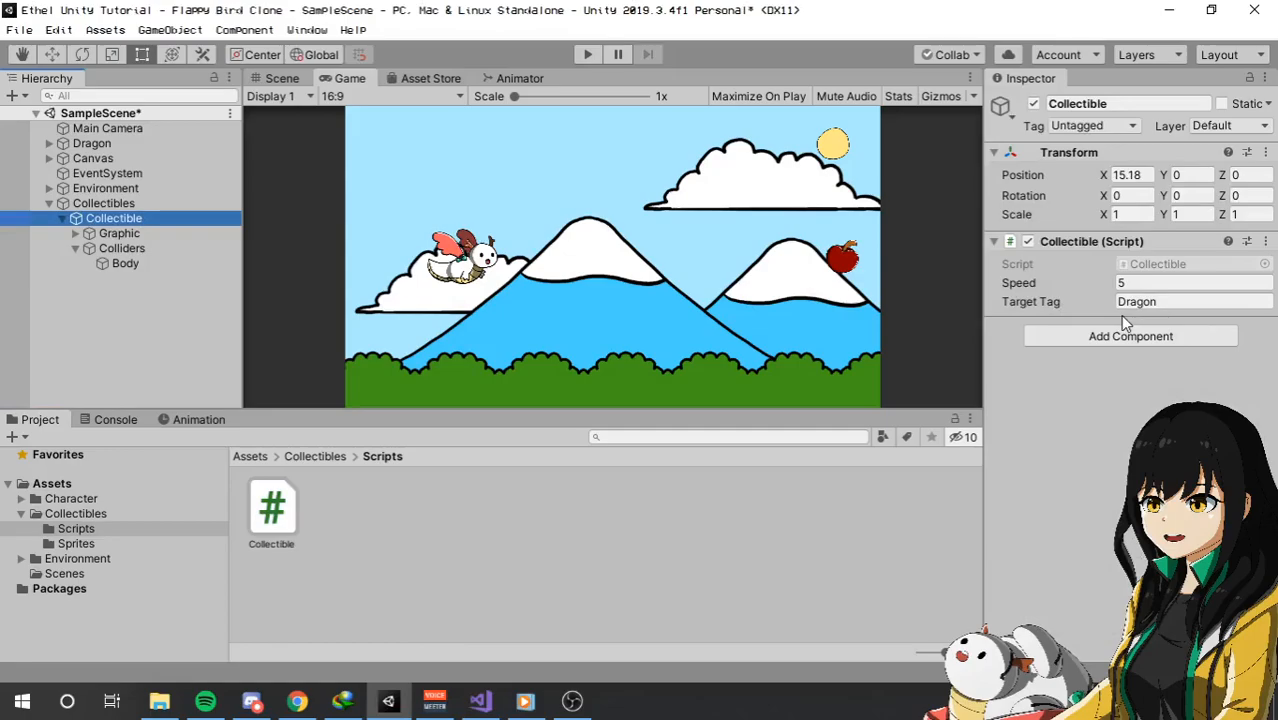
left_click(48, 144)
left_click(63, 159)
left_click(63, 159)
left_click(63, 174)
left_click(100, 189)
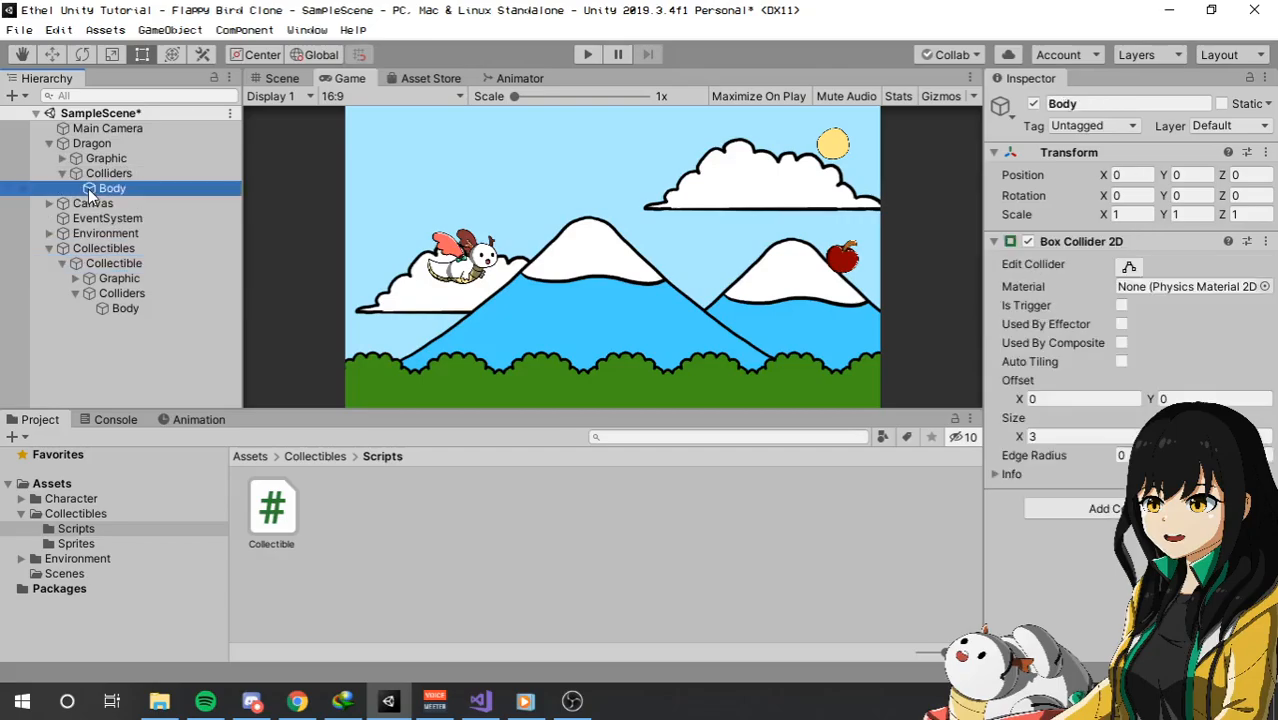
left_click(1100, 126)
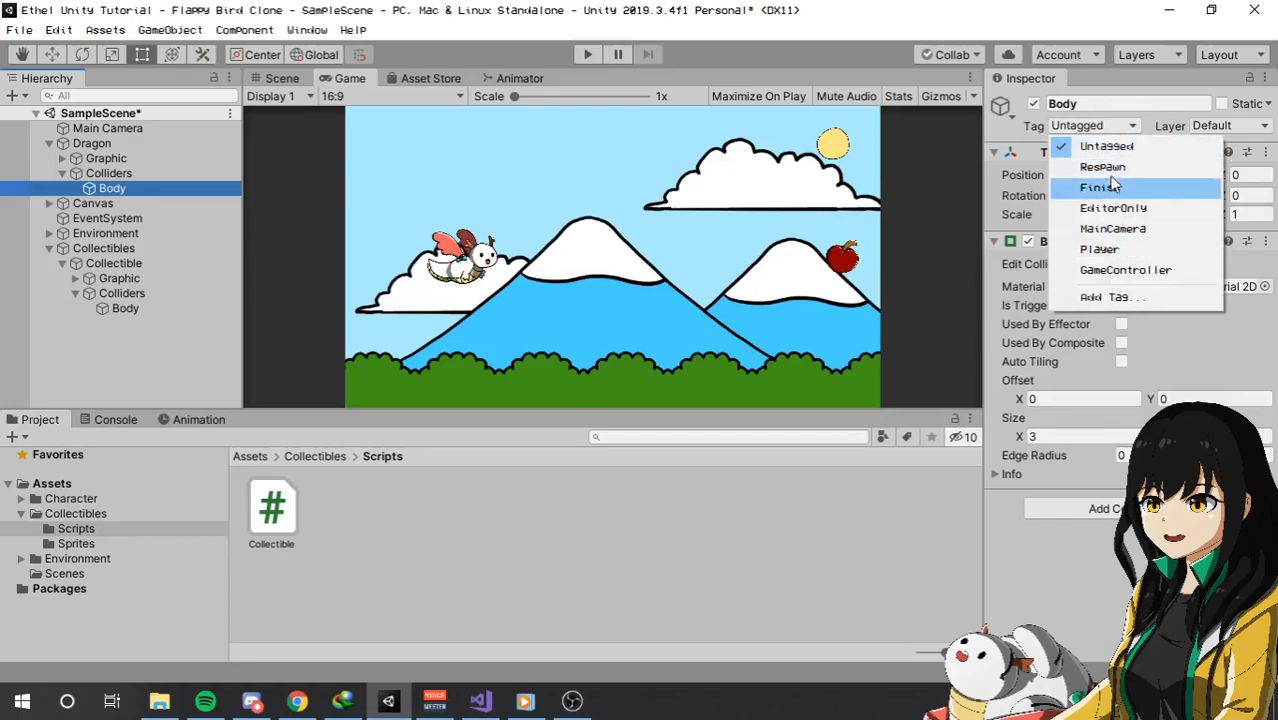
left_click(1104, 251)
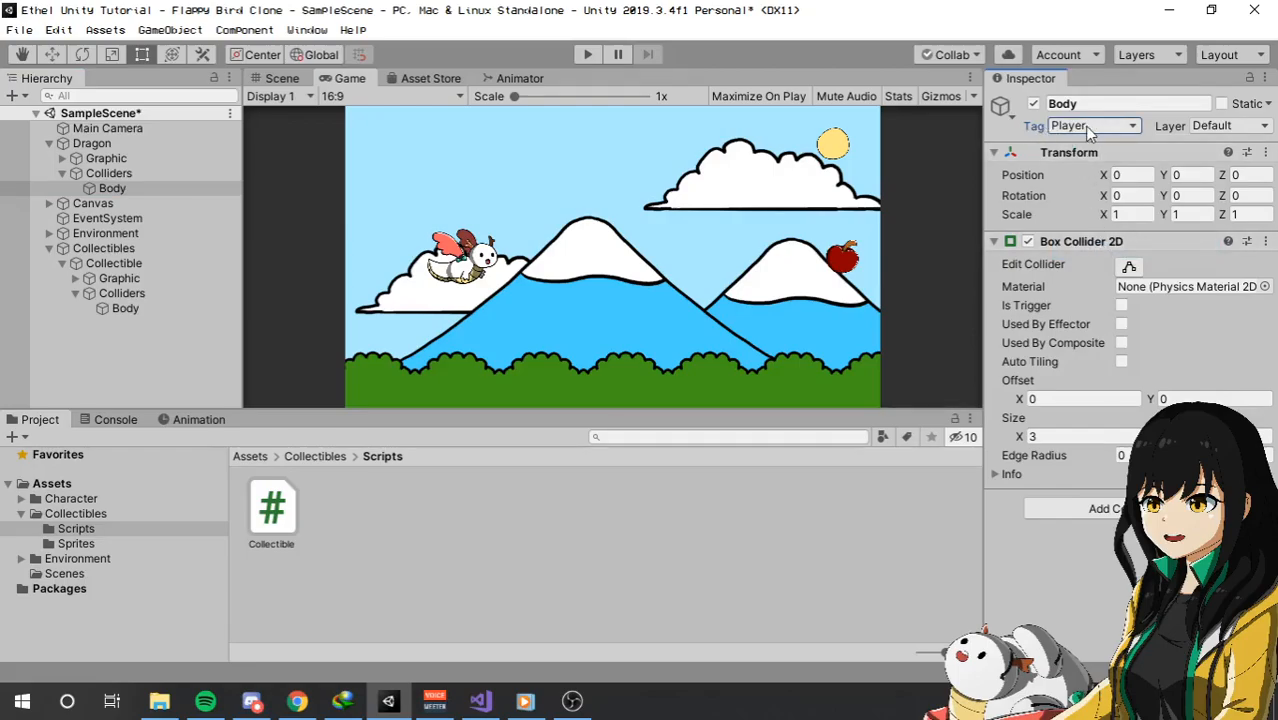
Set the Target Tag of the Collectible object's script to Player and save the scene and project.
left_click(137, 265)
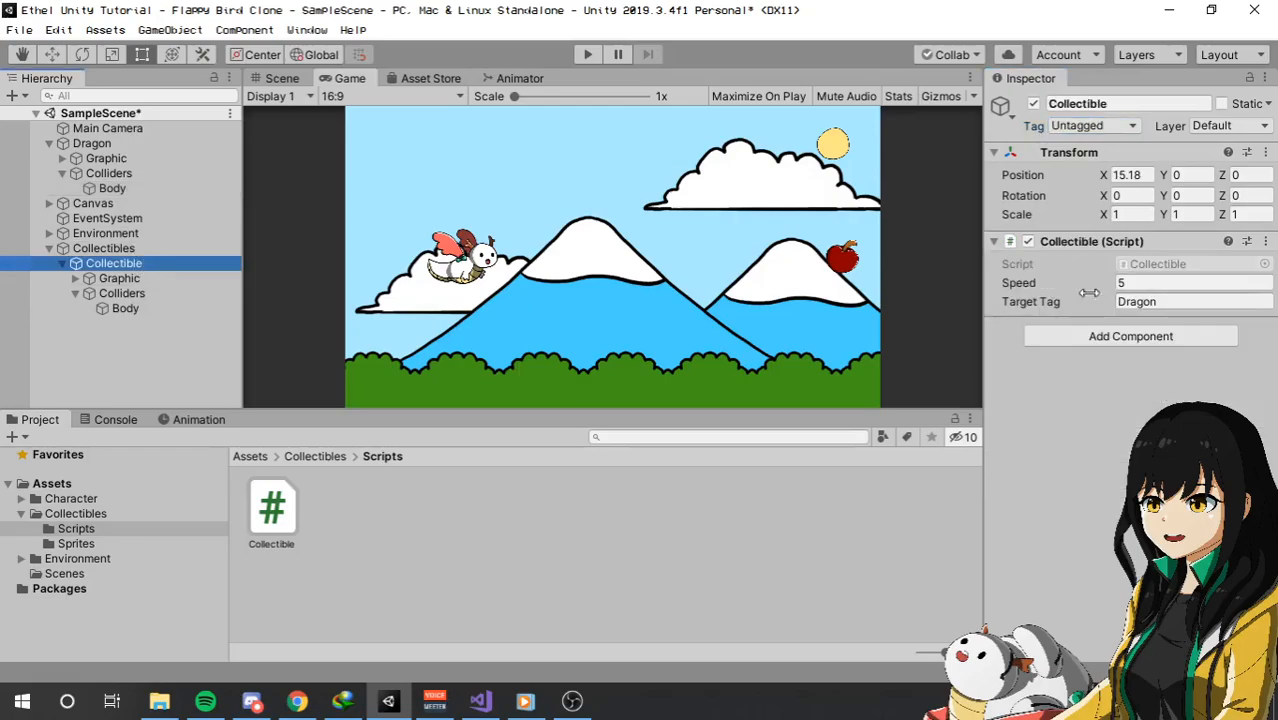
left_click(1229, 288)
left_click(1228, 297)
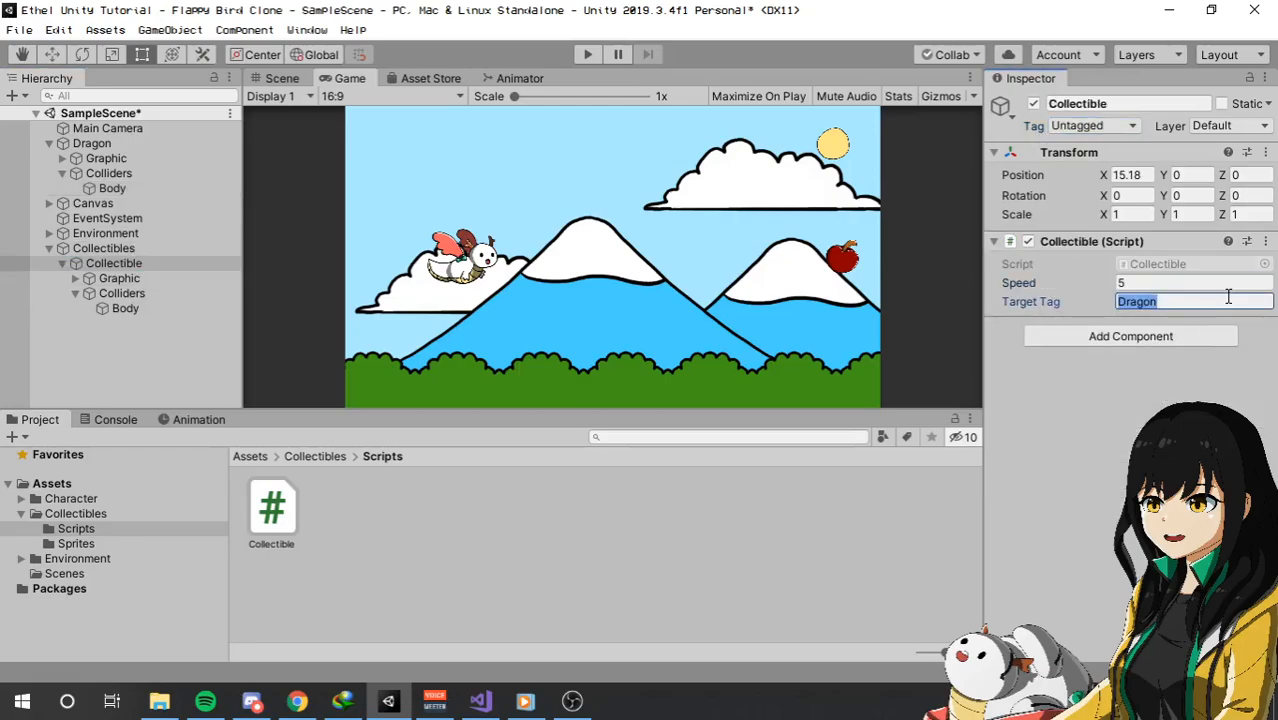
type("Player")
left_click(19, 30)
left_click(40, 101)
left_click(19, 30)
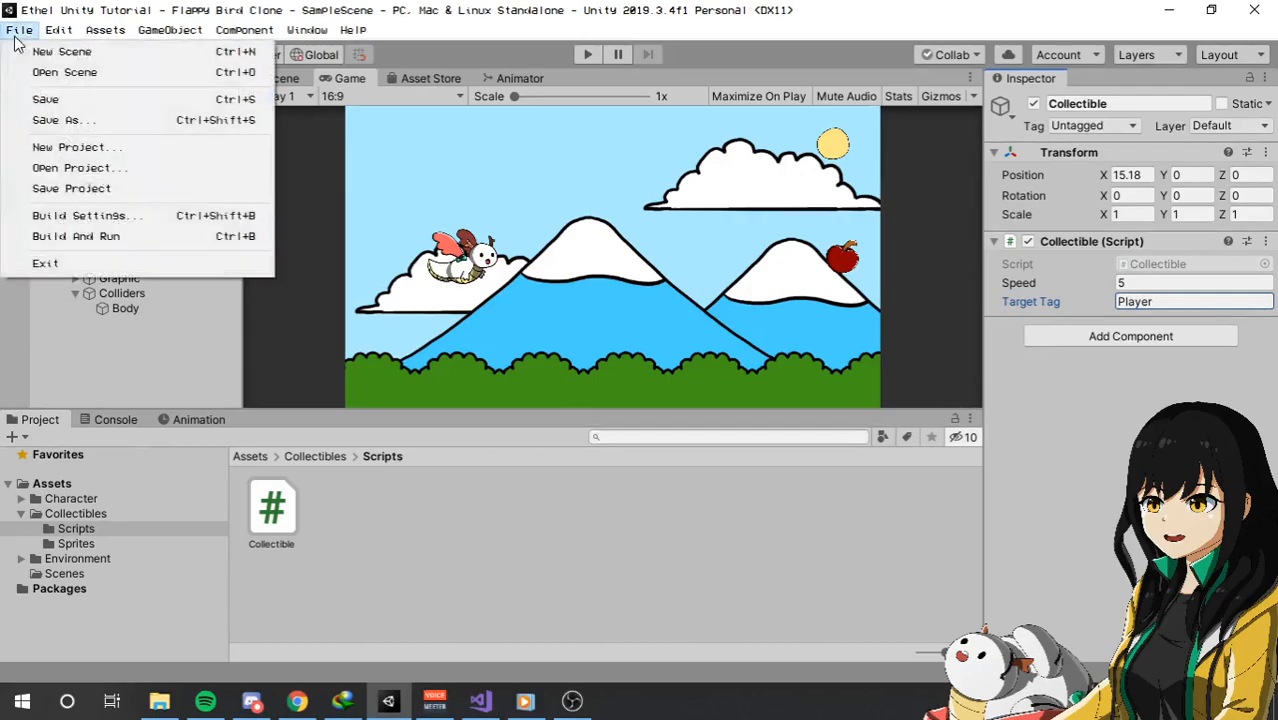
left_click(70, 188)
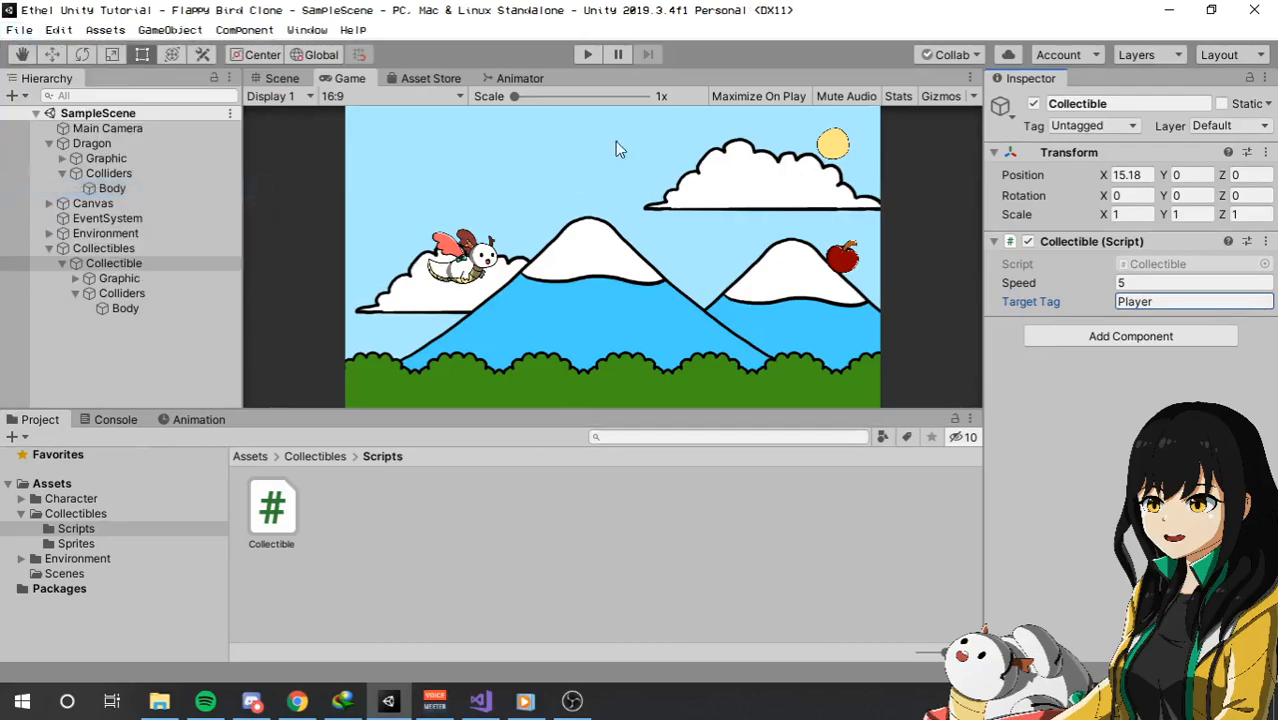
Play-test the scene to check whether the dragon collects the apple, and stop the game.
left_click(589, 55)
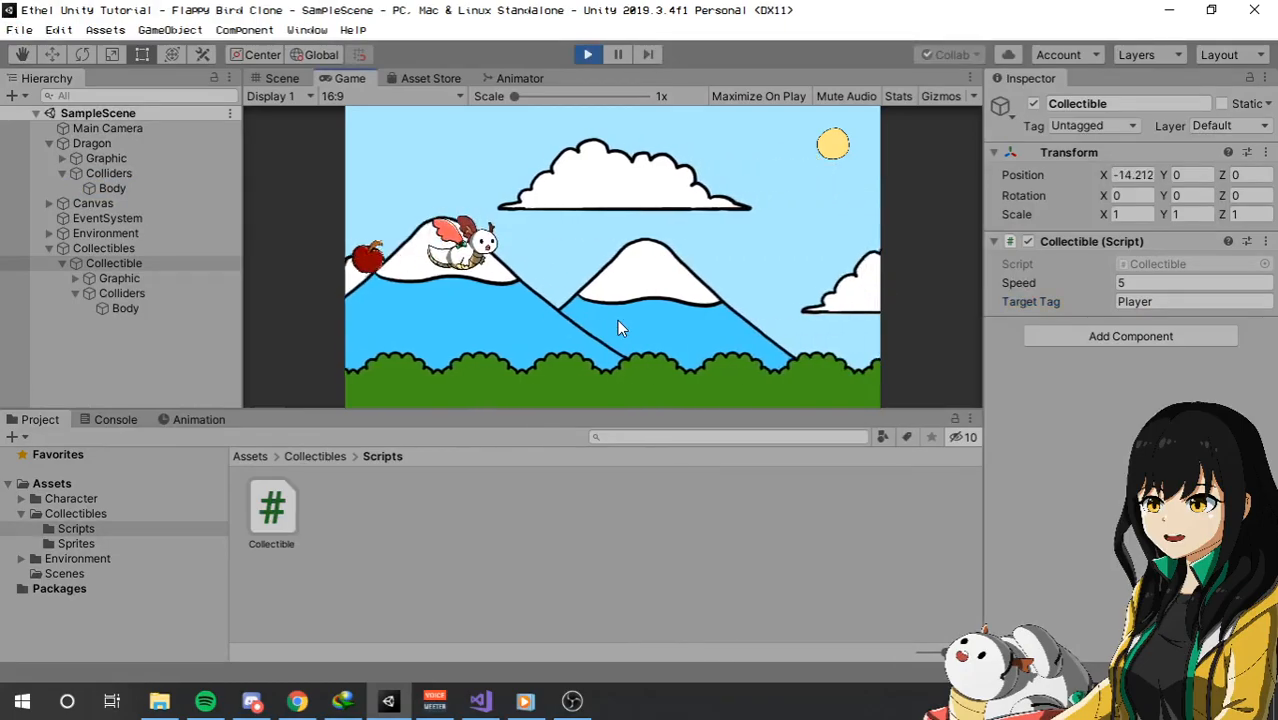
left_click(617, 320)
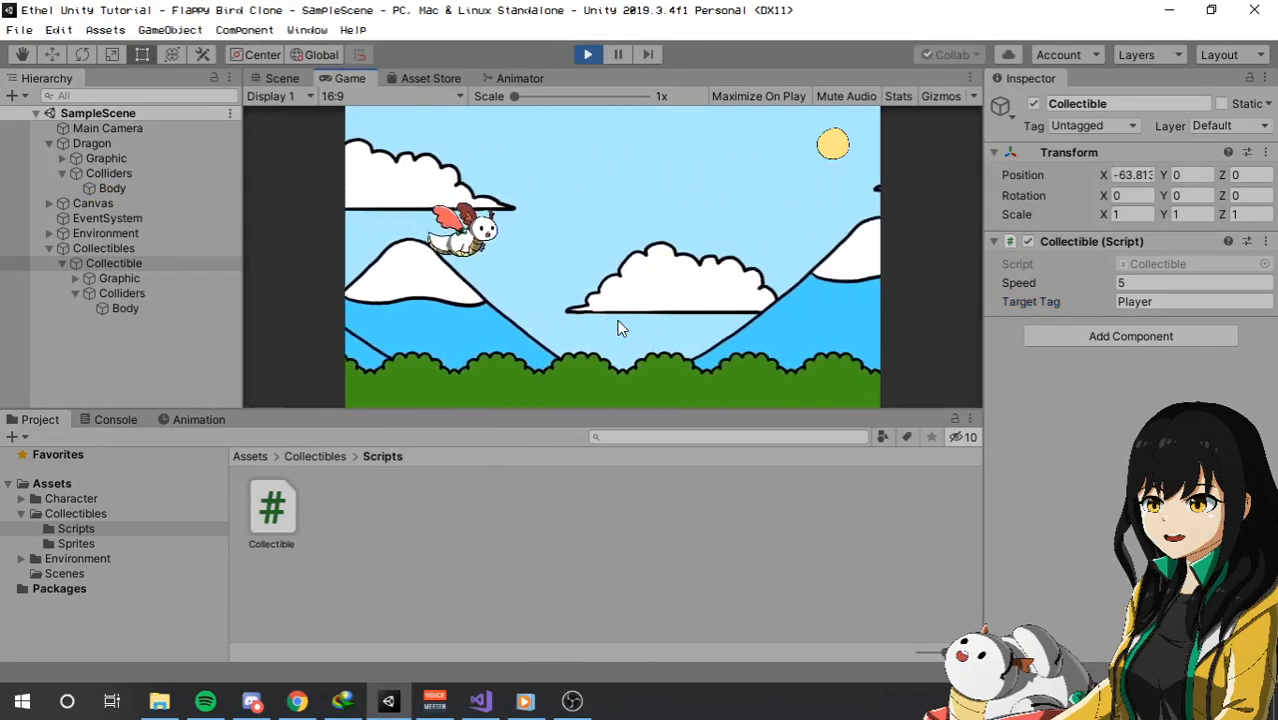
left_click(589, 55)
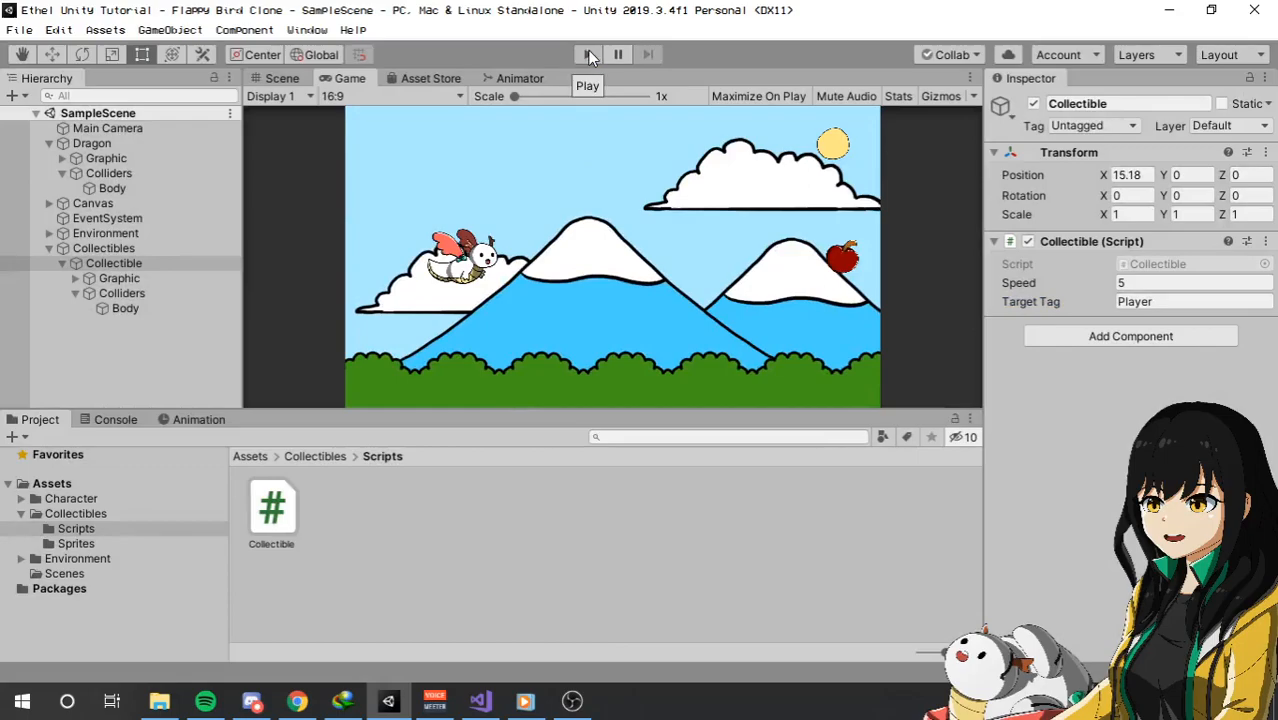
Assign the Player tag to the parent Dragon object.
left_click(148, 189)
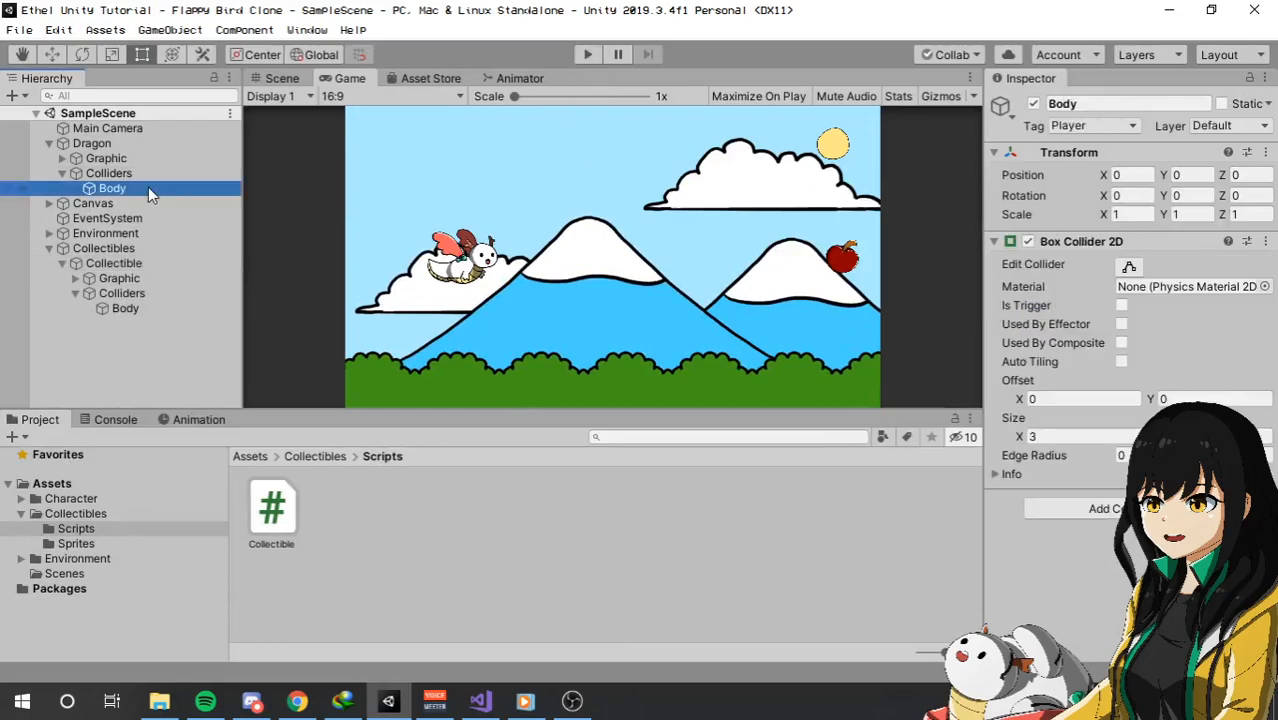
left_click(91, 143)
left_click(1095, 126)
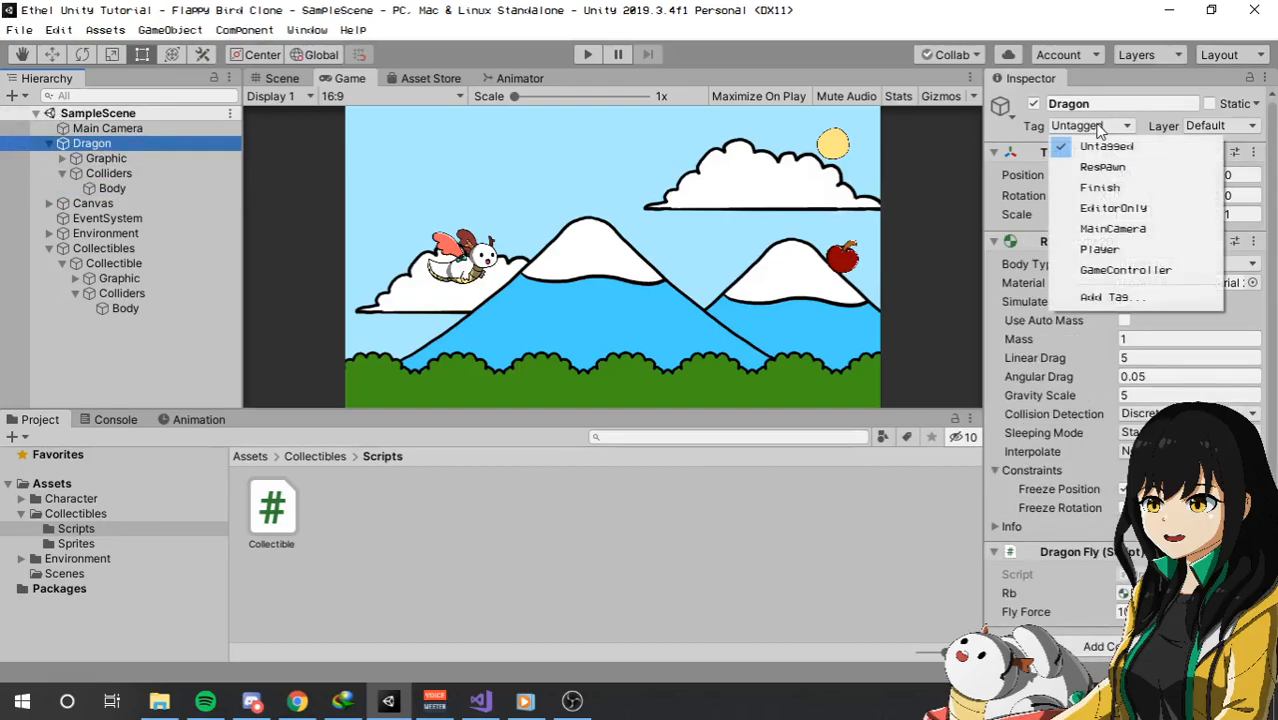
left_click(1104, 255)
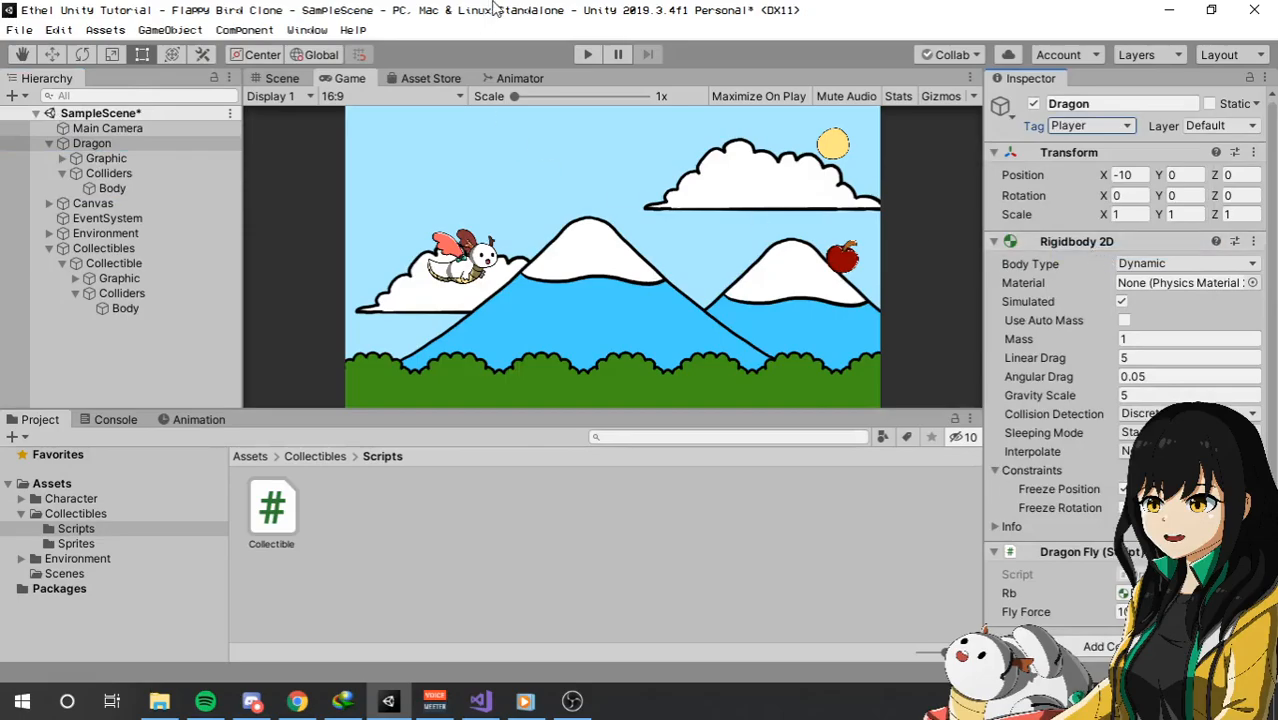
Run the game twice with the tagged Dragon to test the apple pickup, stopping after each run.
left_click(588, 55)
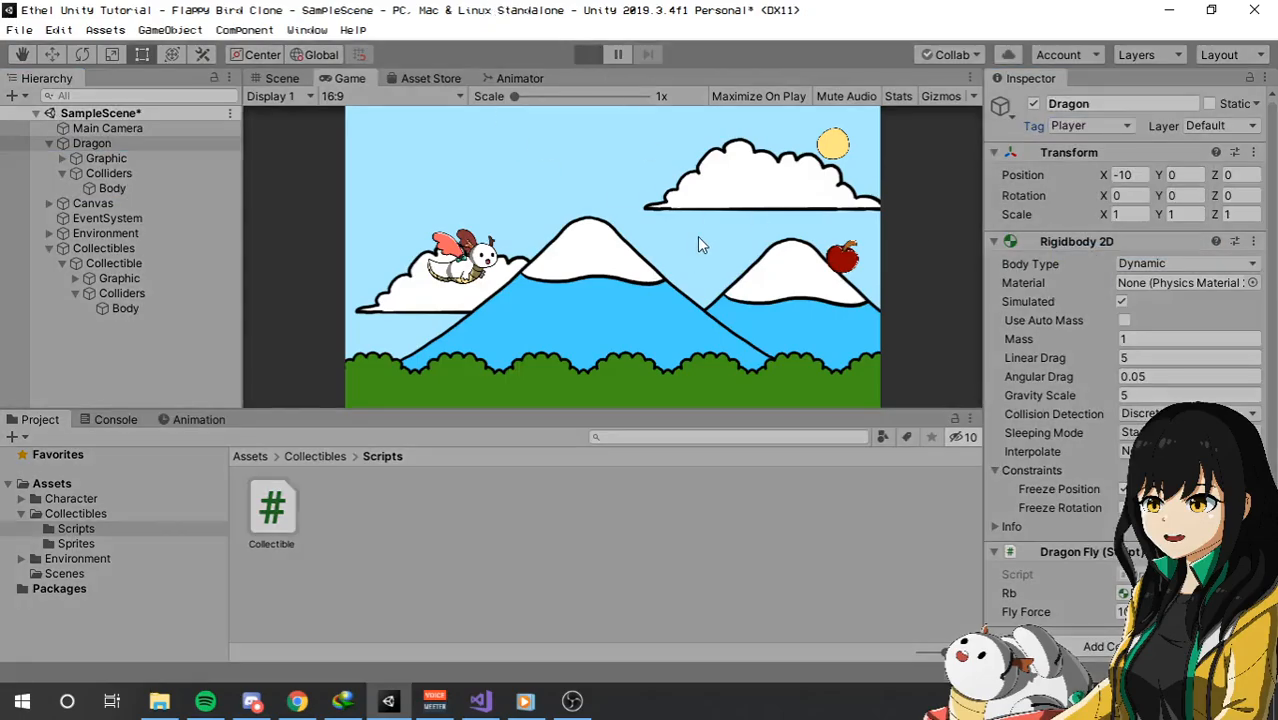
left_click(697, 235)
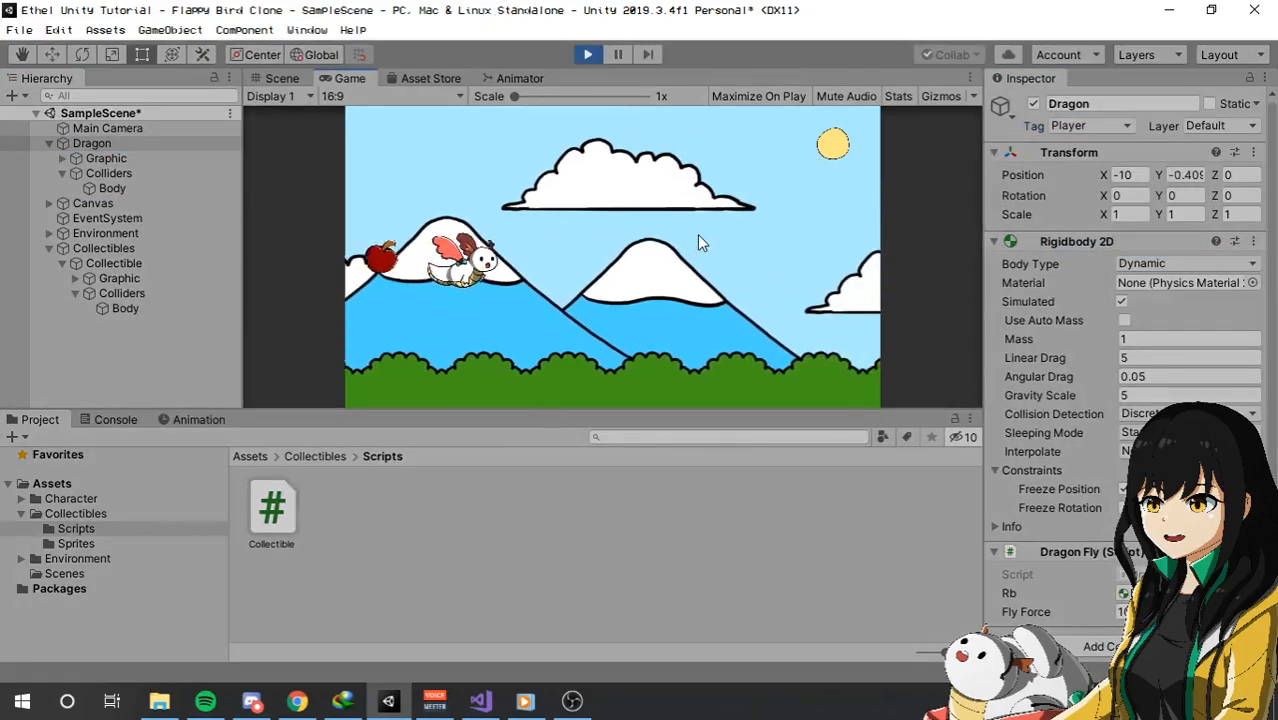
left_click(590, 57)
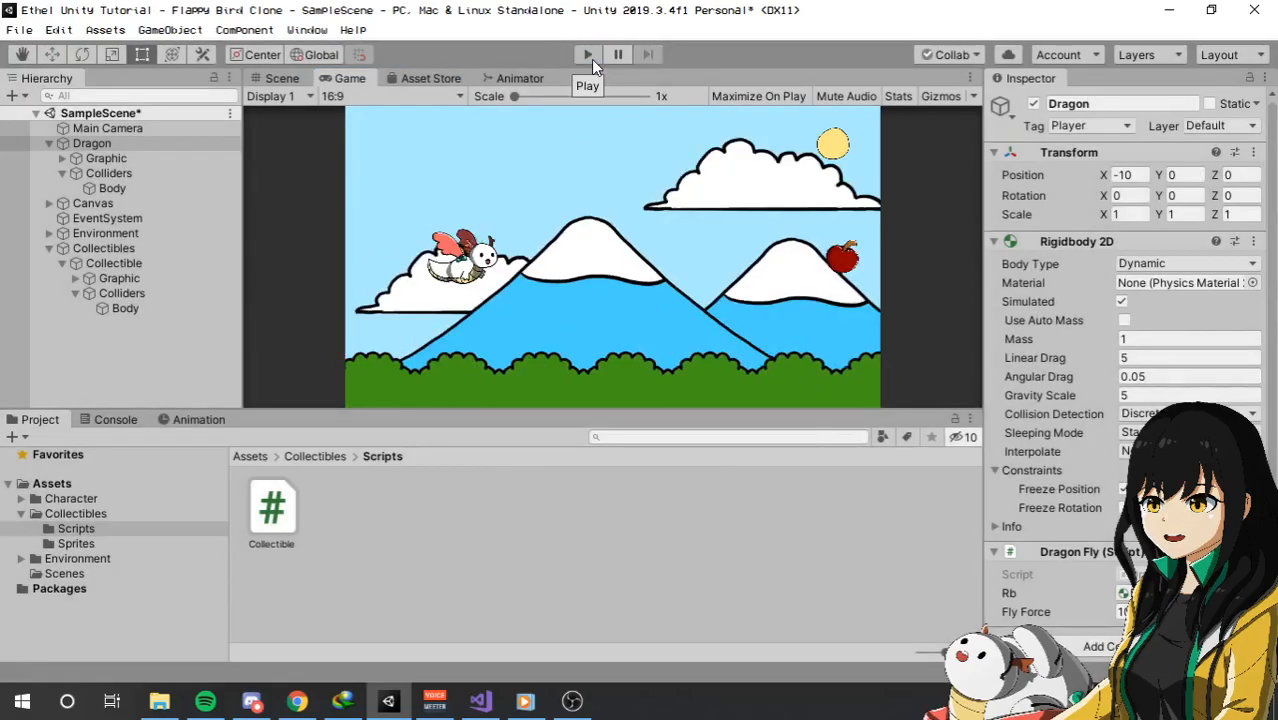
left_click(589, 55)
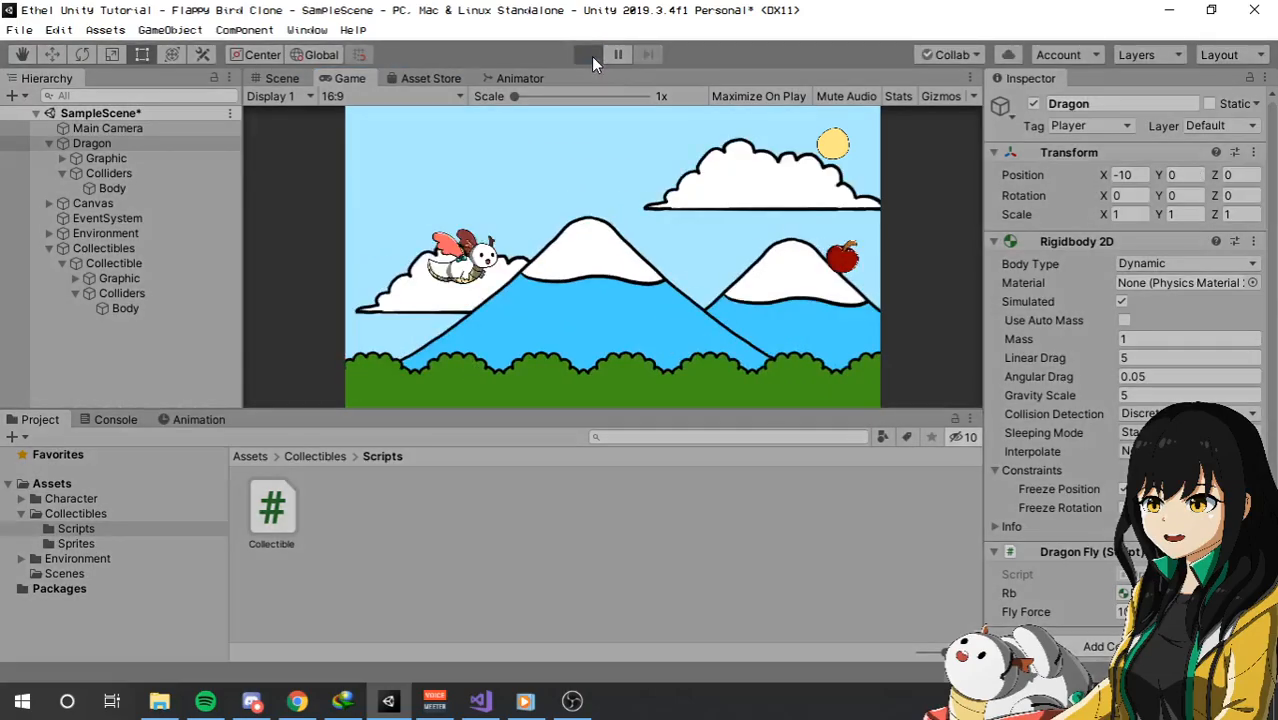
left_click(677, 215)
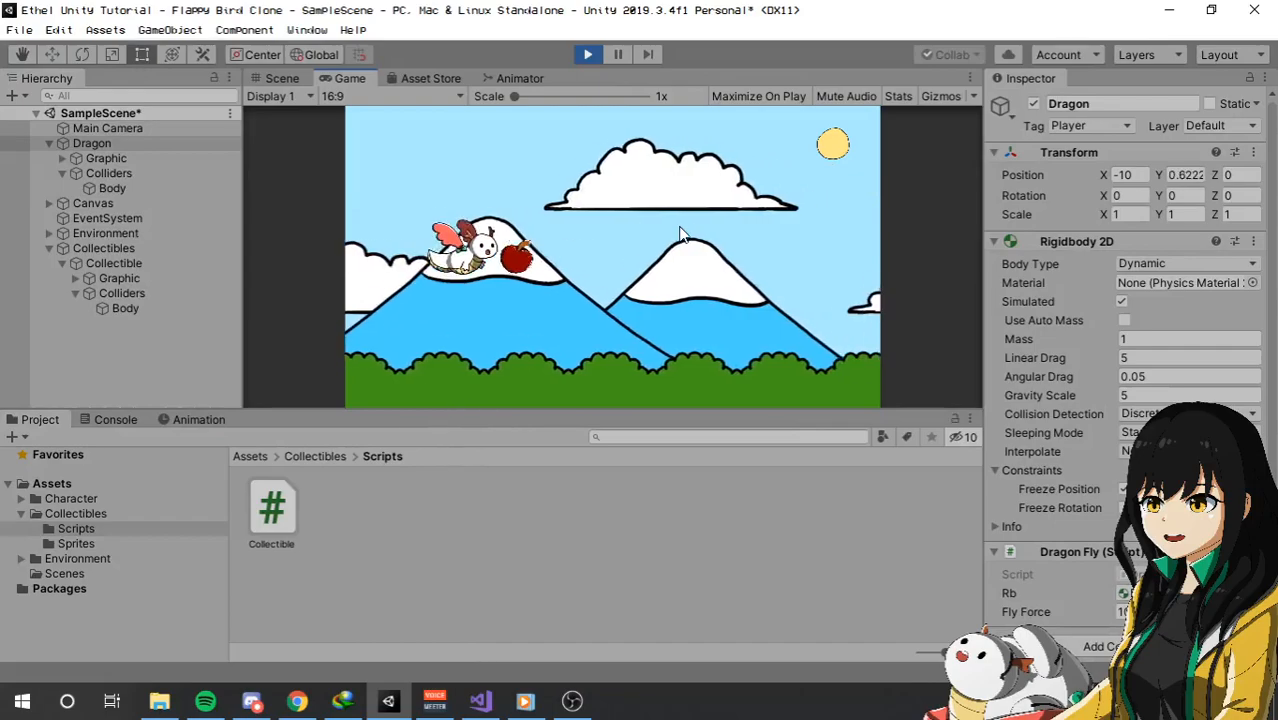
left_click(588, 55)
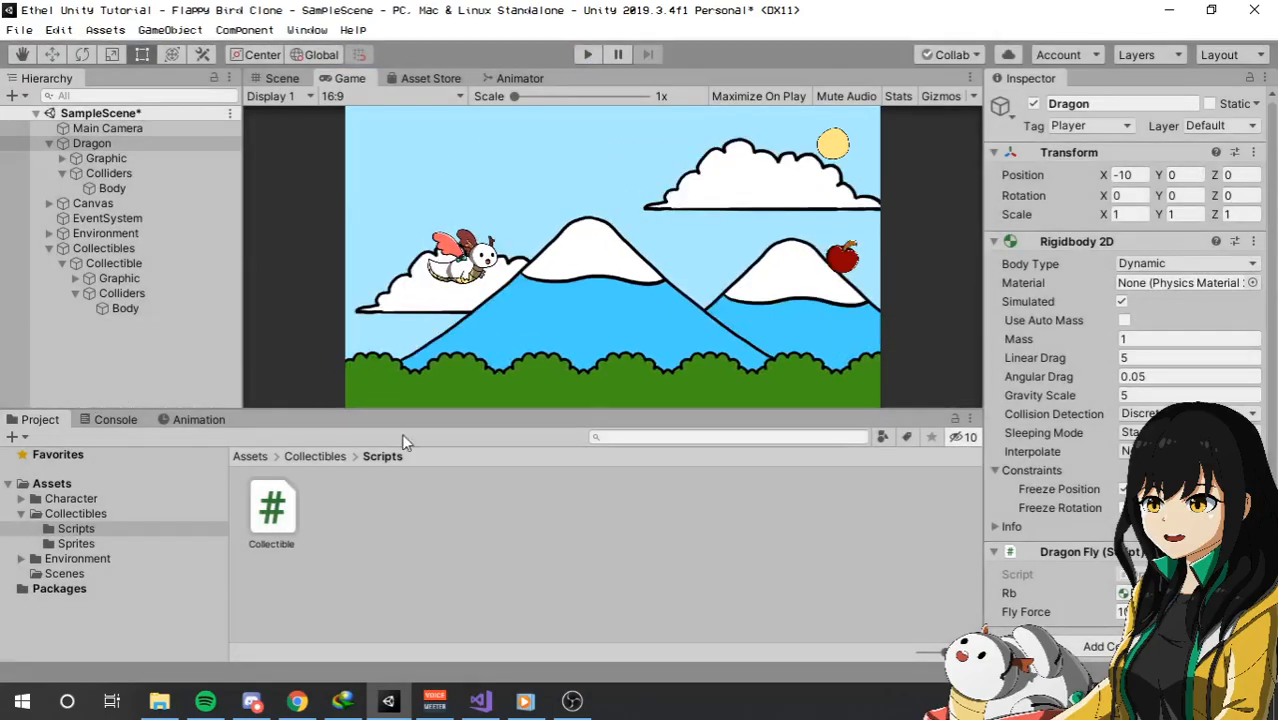
Examine the Body colliders of the Collectible and the Dragon, plus the Dragon's tag and Rigidbody 2D settings.
left_click(144, 307)
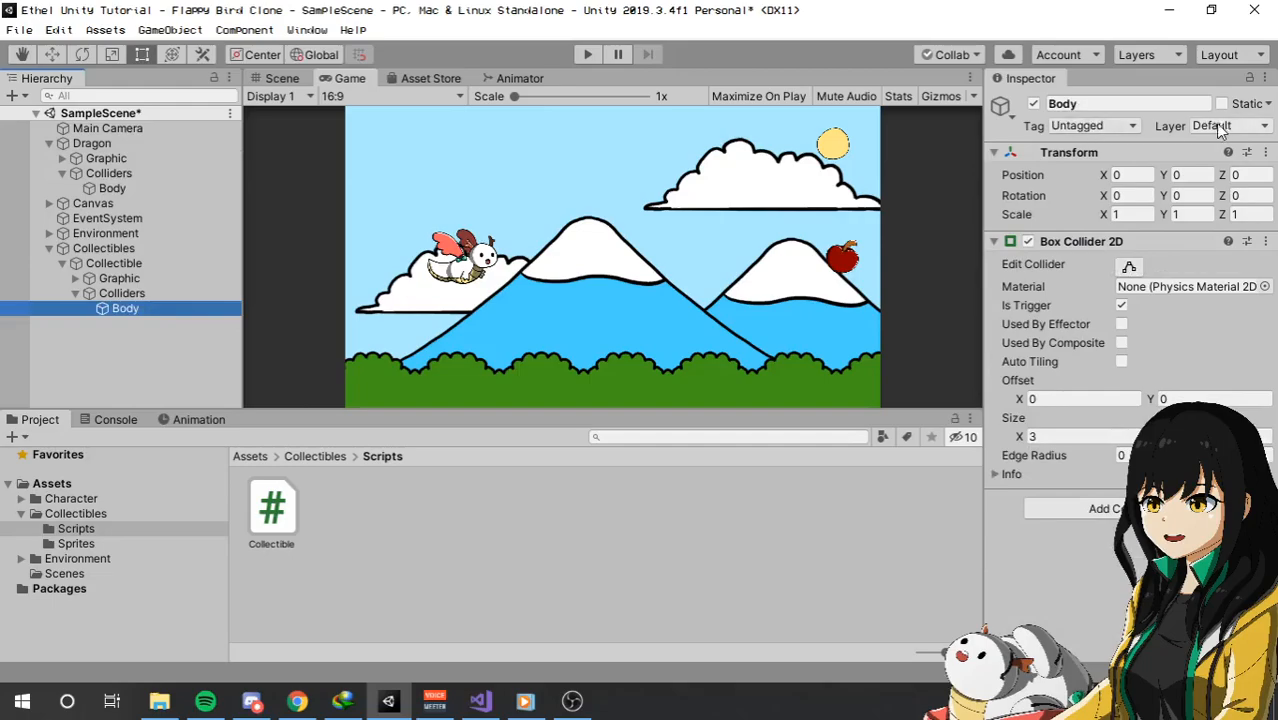
left_click(118, 175)
left_click(124, 188)
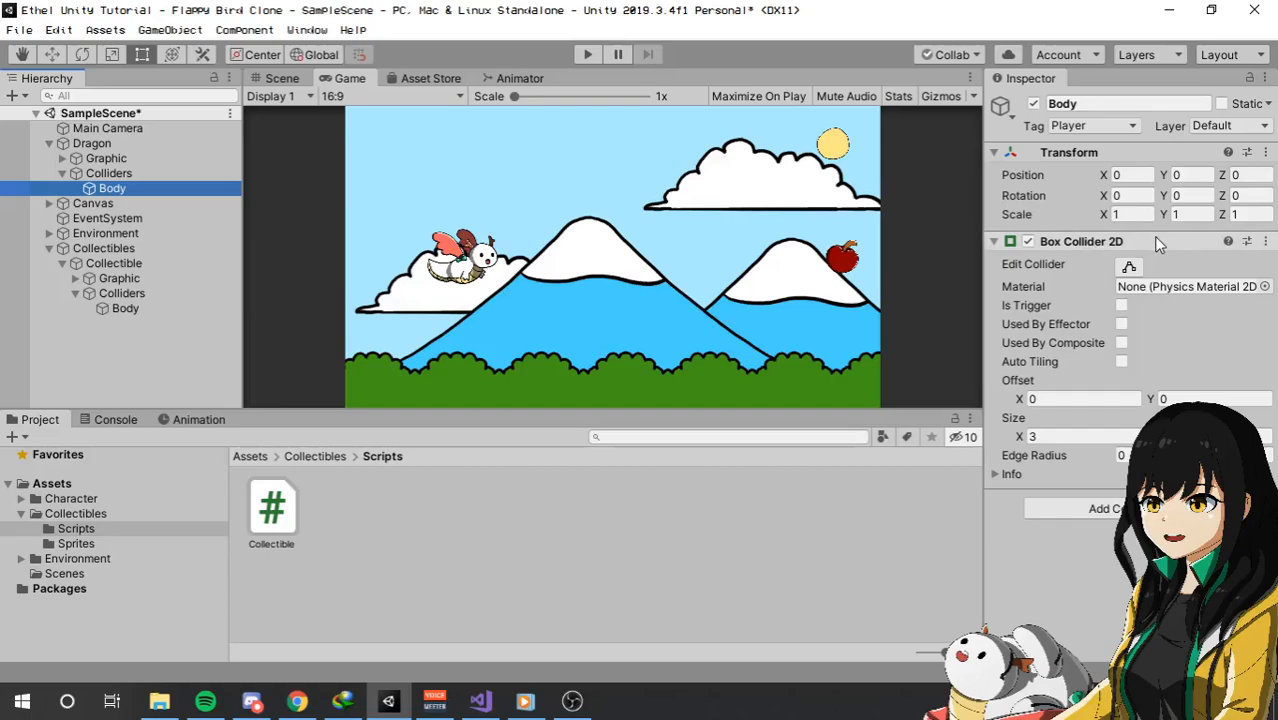
left_click(104, 143)
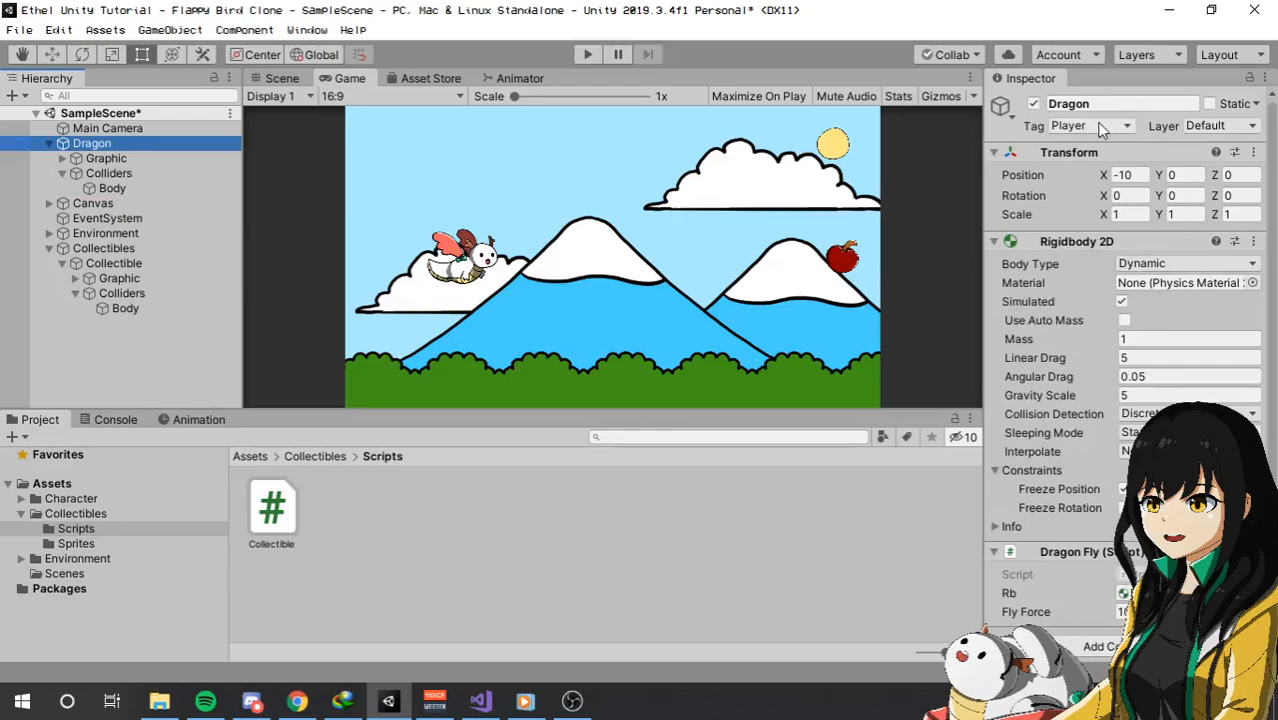
scroll(1088, 275, "down", 1)
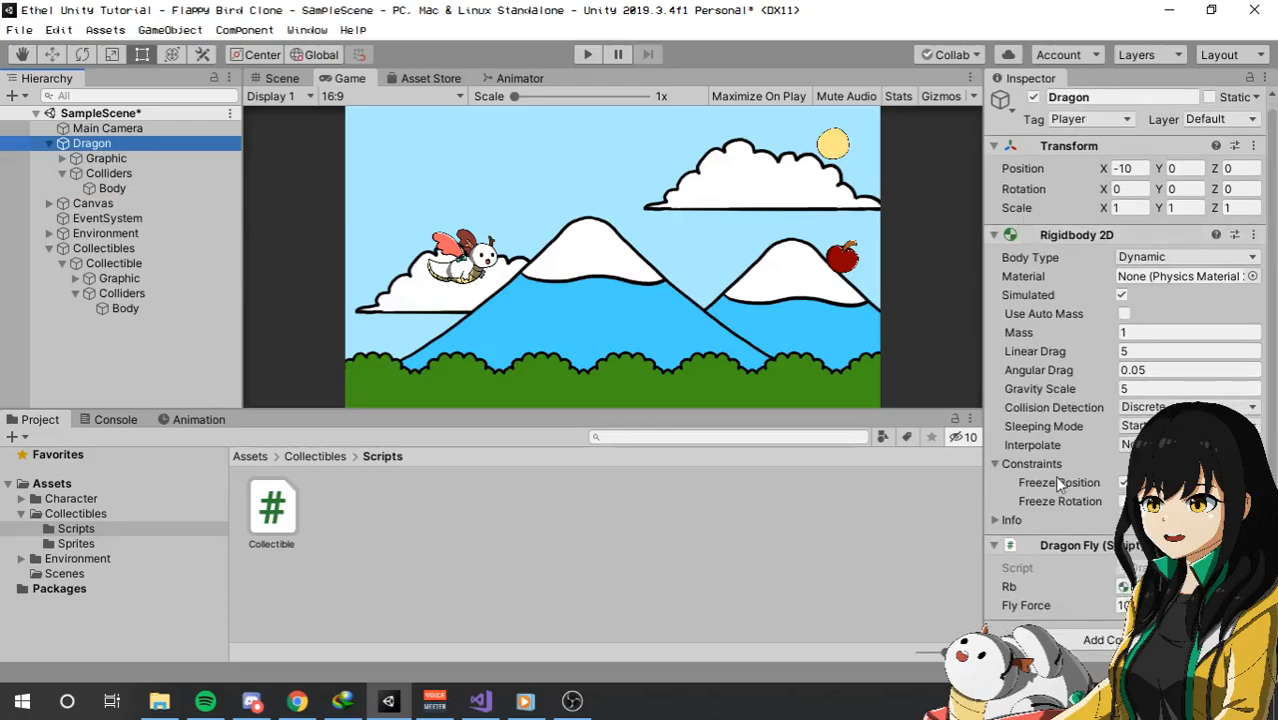
Examine the Dragon's tag, the Collectible's script settings, its Apple graphic and its Body collider.
scroll(1055, 171, "up", 1)
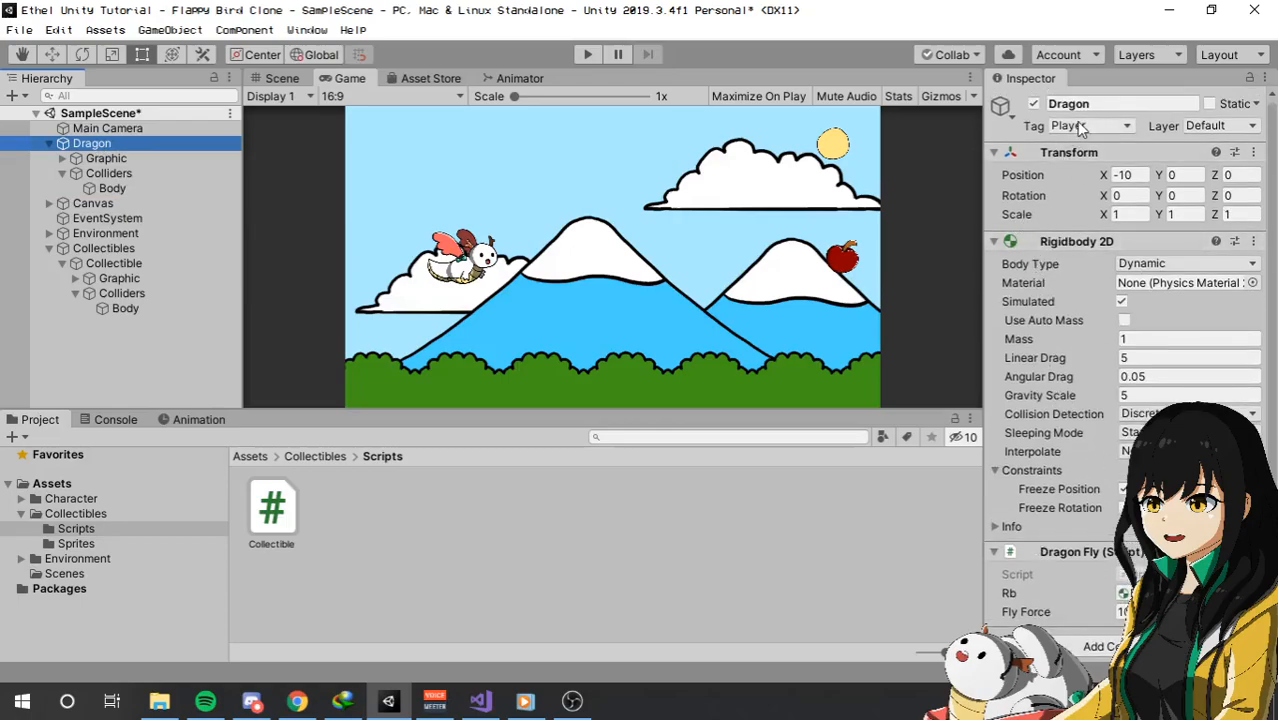
left_click(124, 308)
left_click(134, 264)
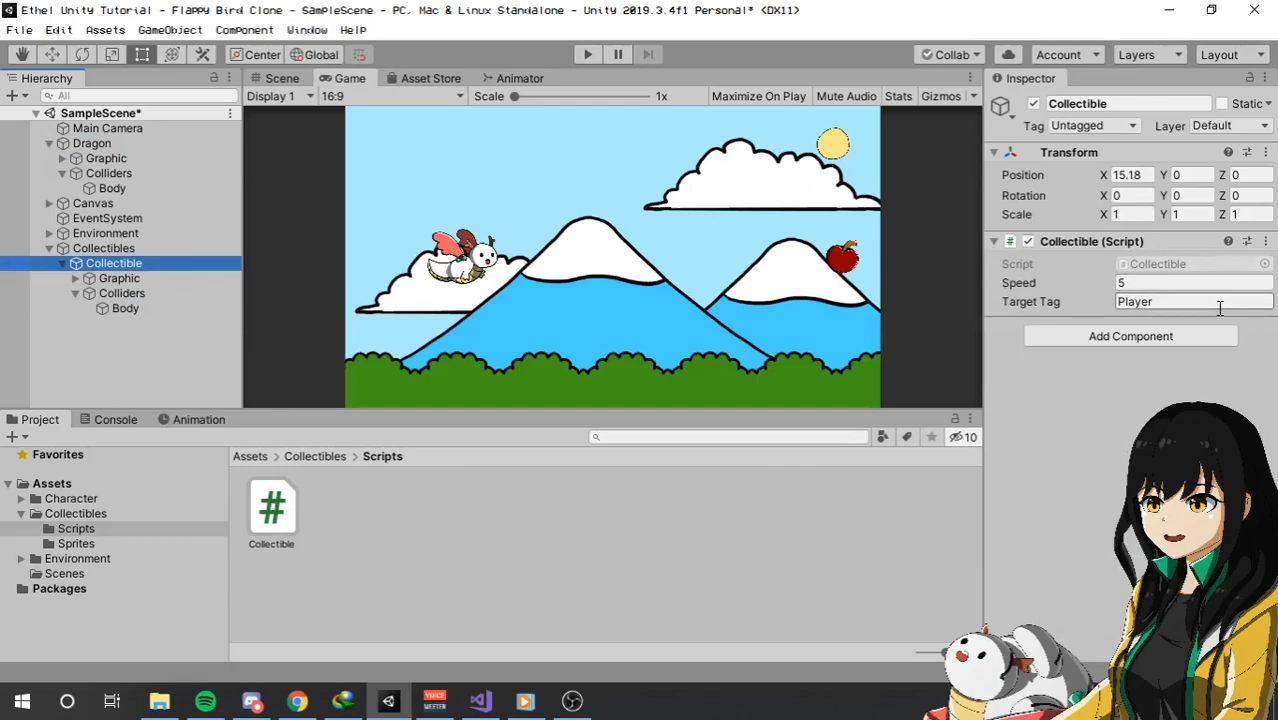
left_click(144, 250)
left_click(152, 265)
left_click(146, 267)
left_click(76, 279)
left_click(143, 298)
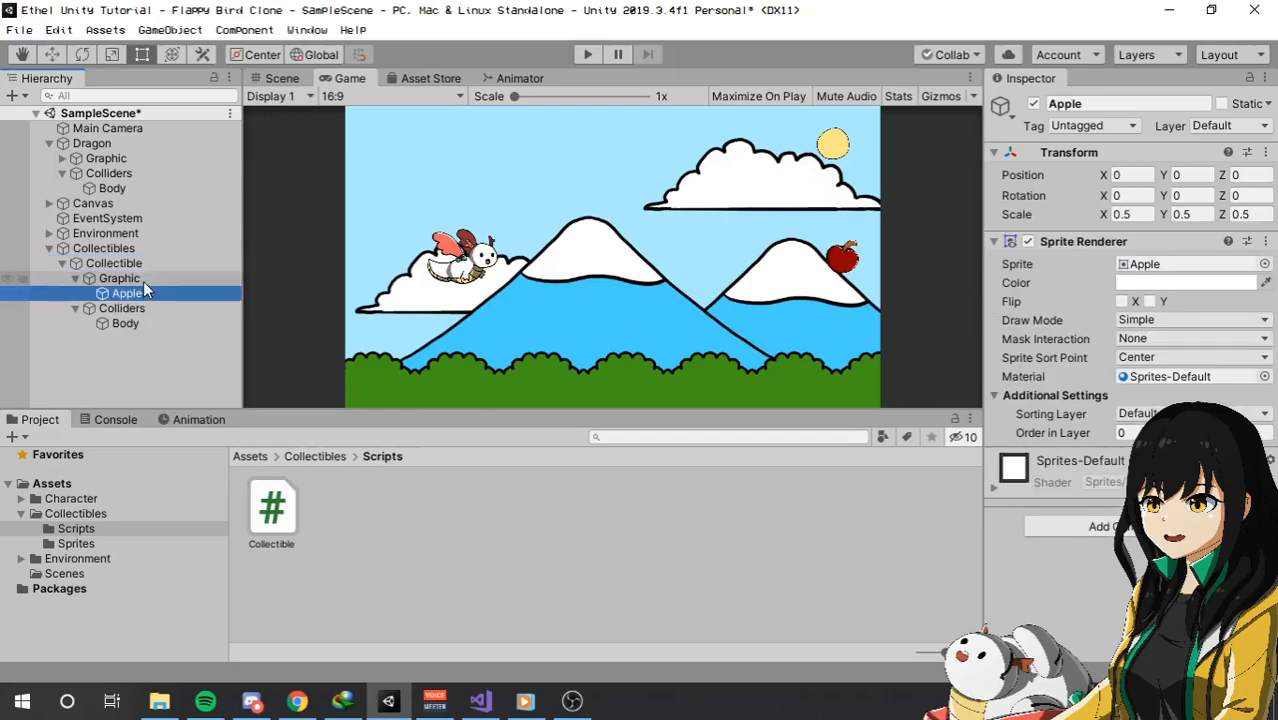
left_click(143, 280)
left_click(146, 263)
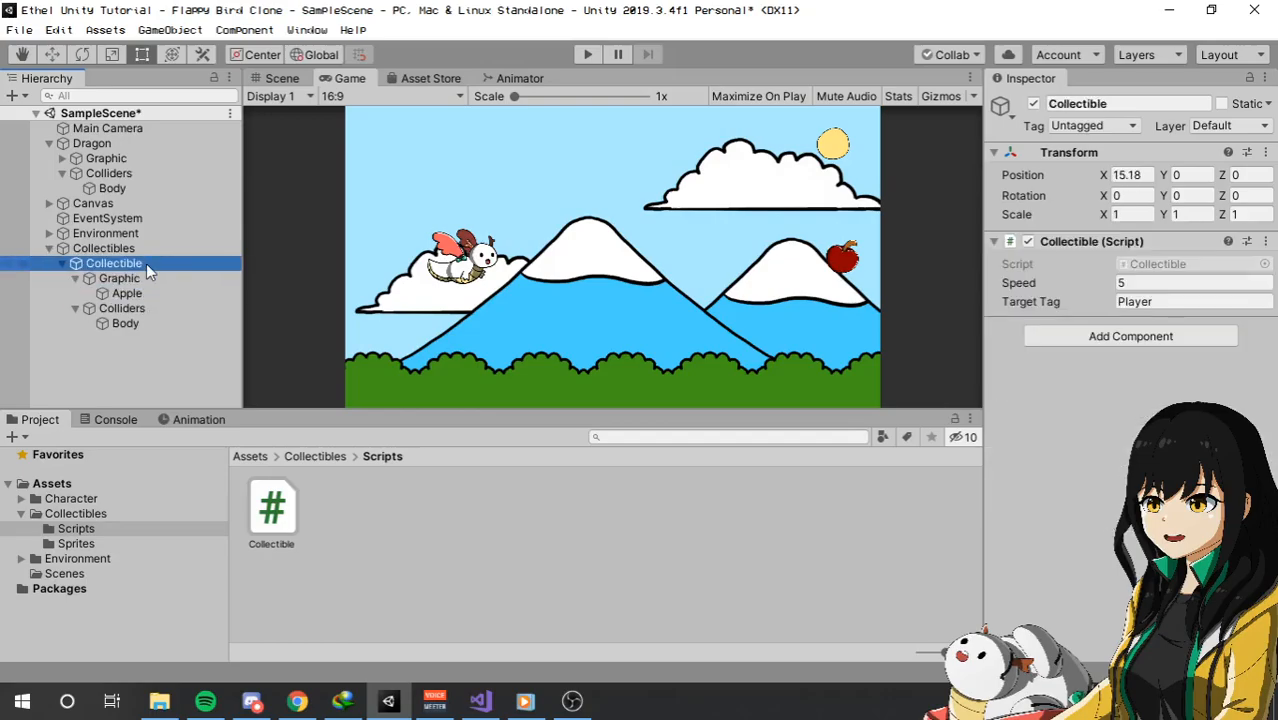
left_click(75, 278)
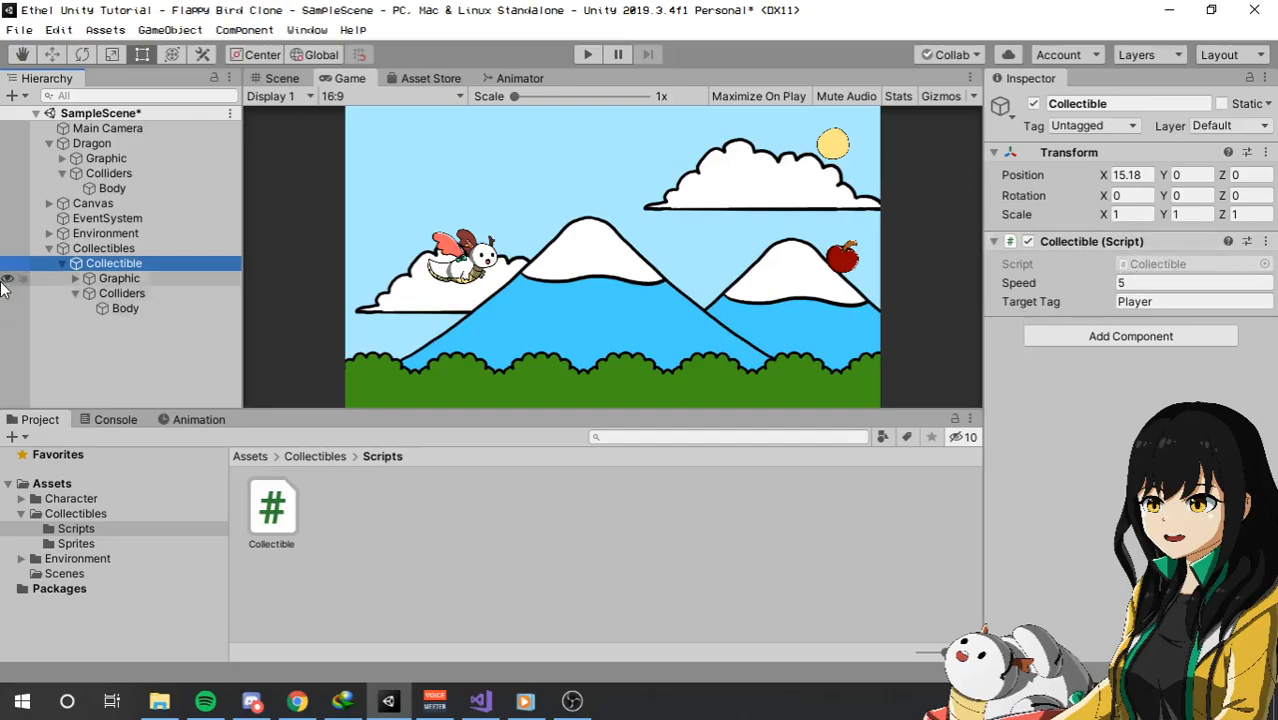
left_click(128, 308)
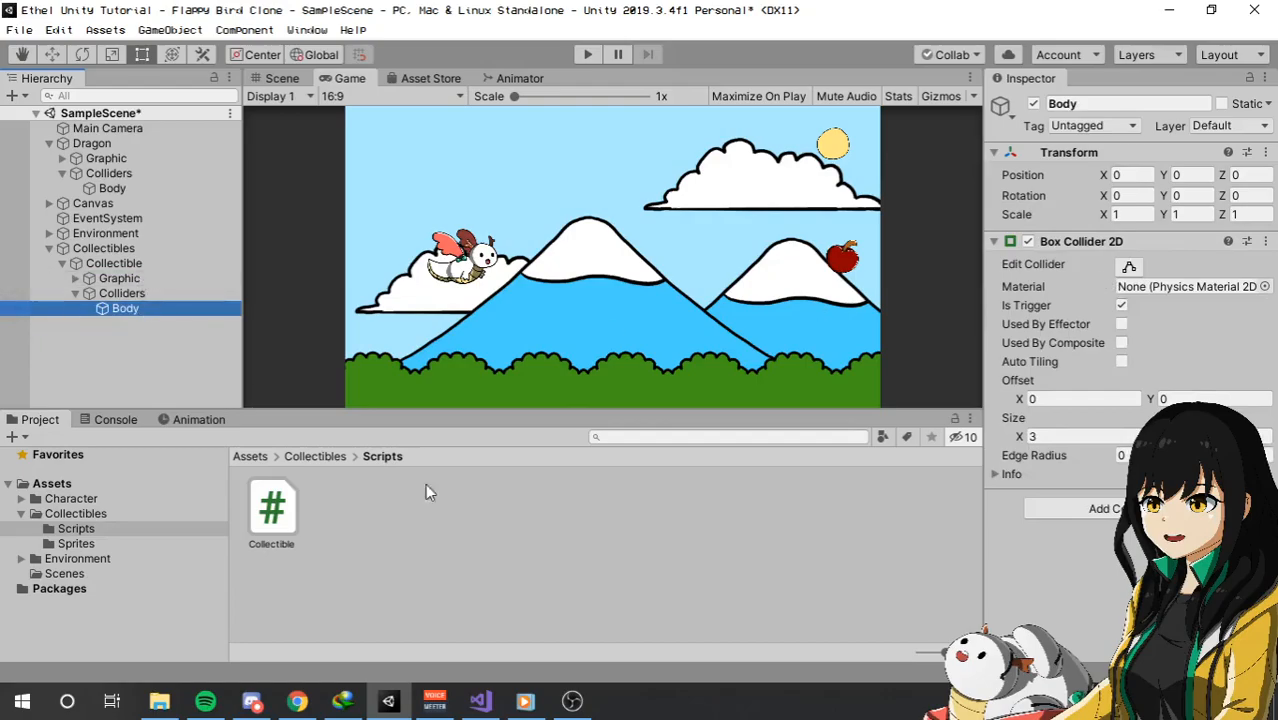
Switch to Visual Studio to review OnTriggerEnter2D in Collectible.cs, and return to Unity to check which object holds the Collectible script.
left_click(480, 701)
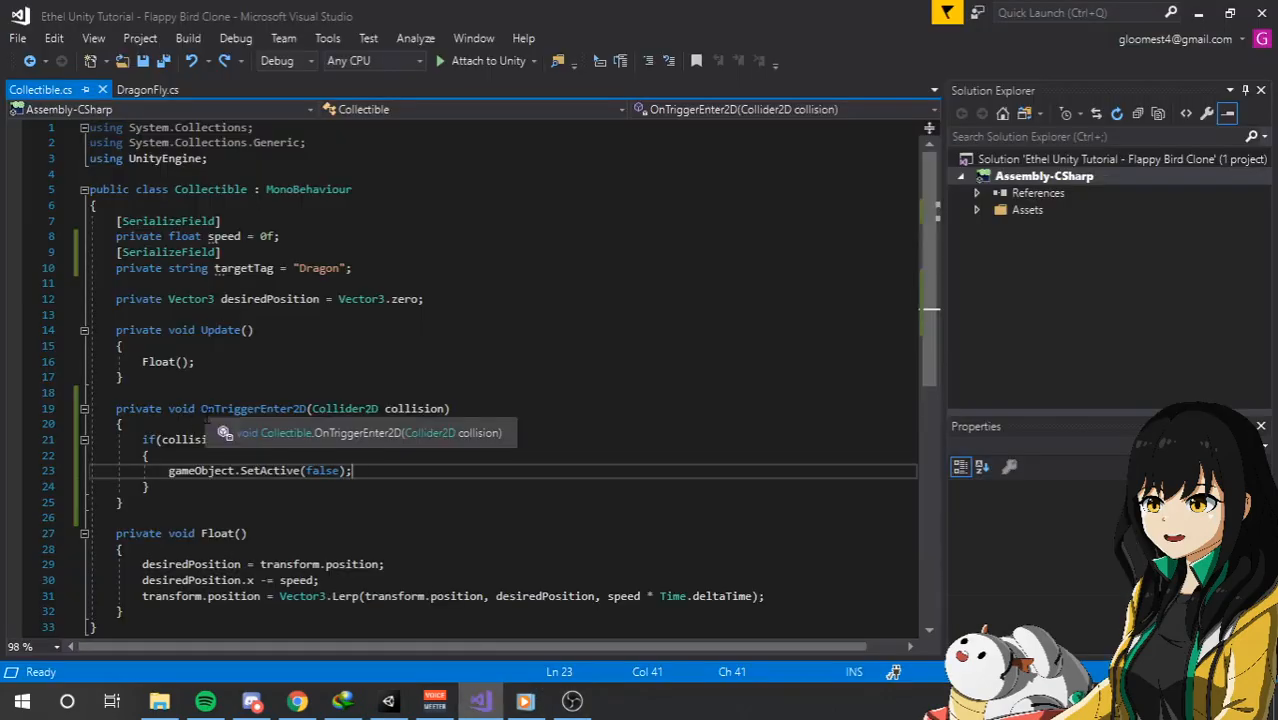
left_click(255, 409)
key("alt+Tab")
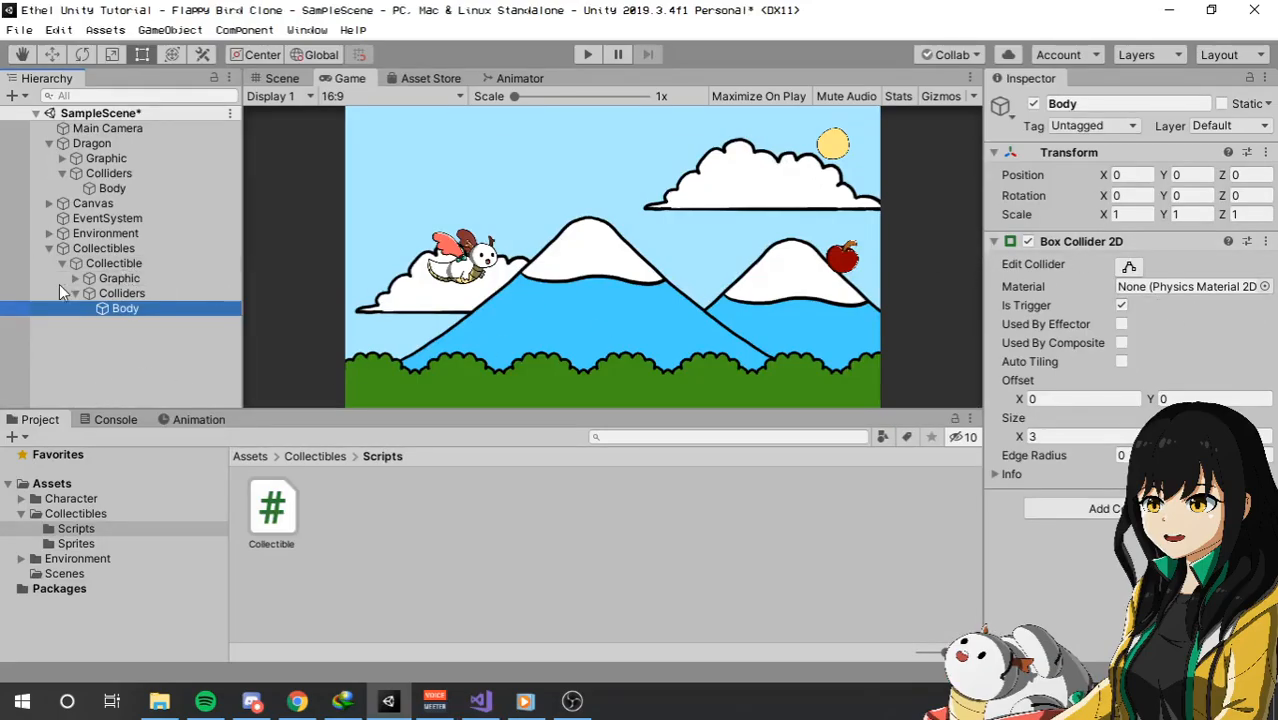
left_click(145, 268)
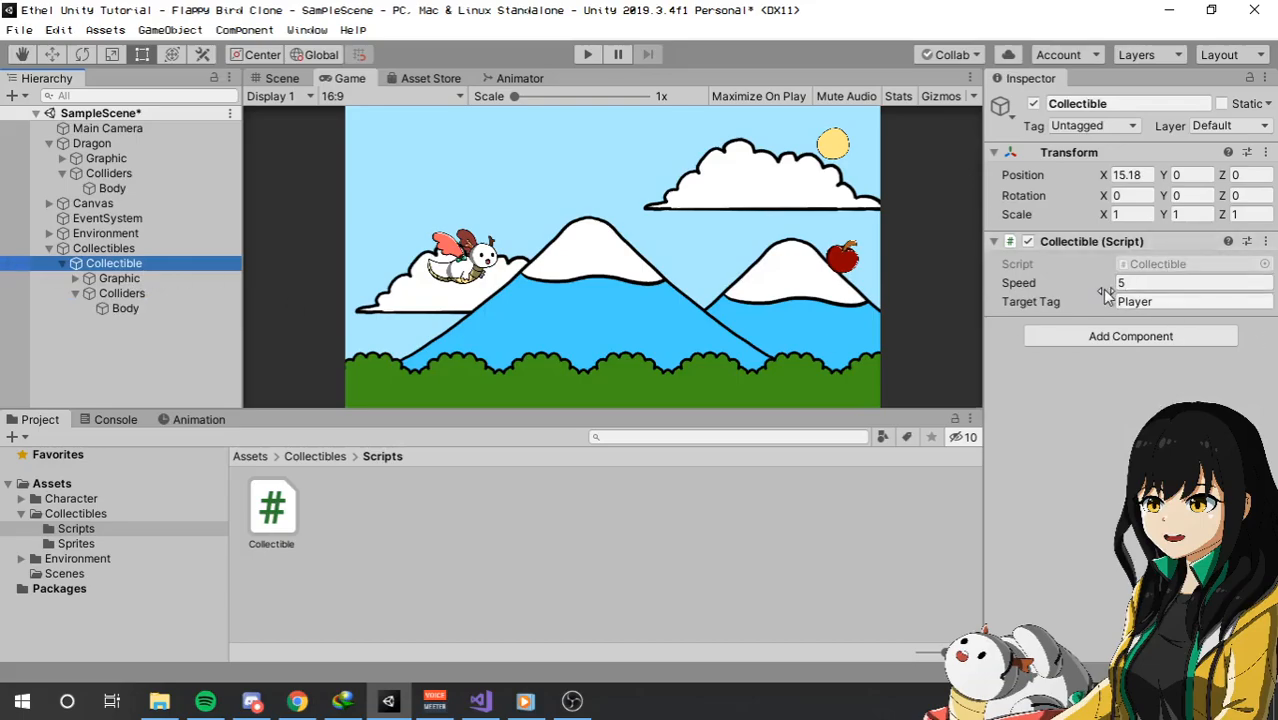
Copy the Box Collider 2D from the Collectible's Body and paste it as a new component on the parent Collectible object.
left_click(158, 308)
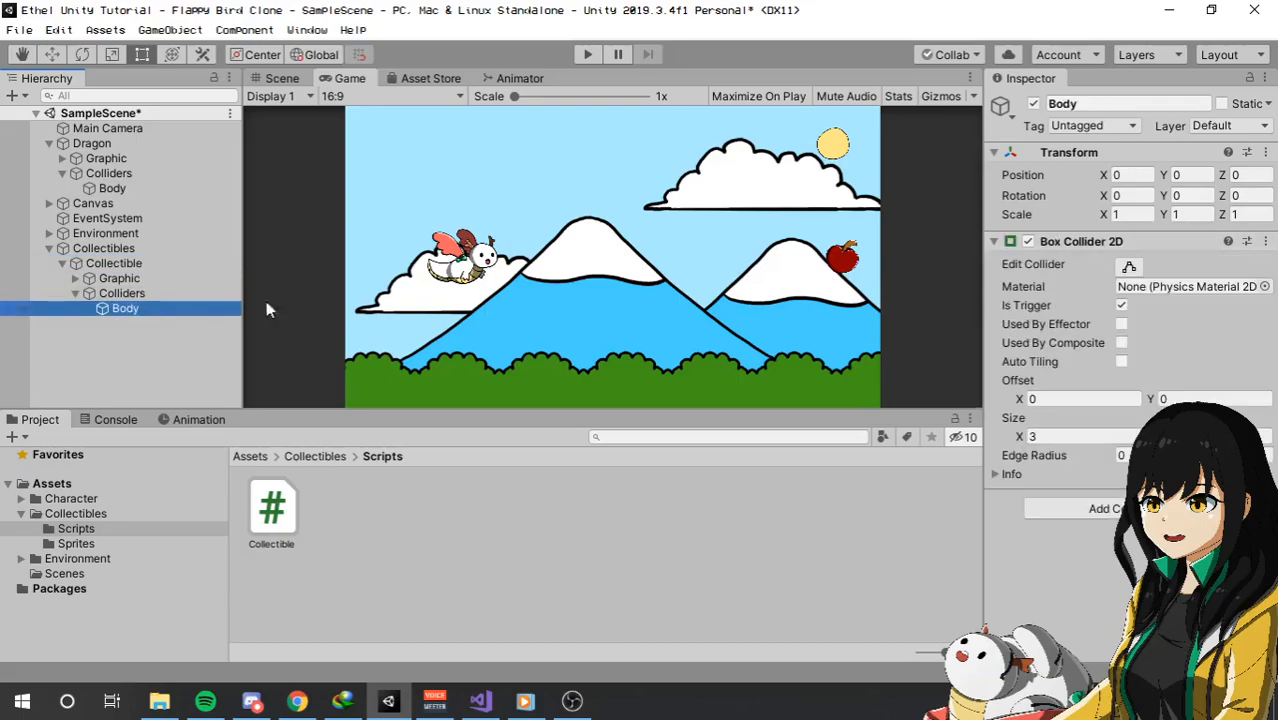
right_click(1075, 241)
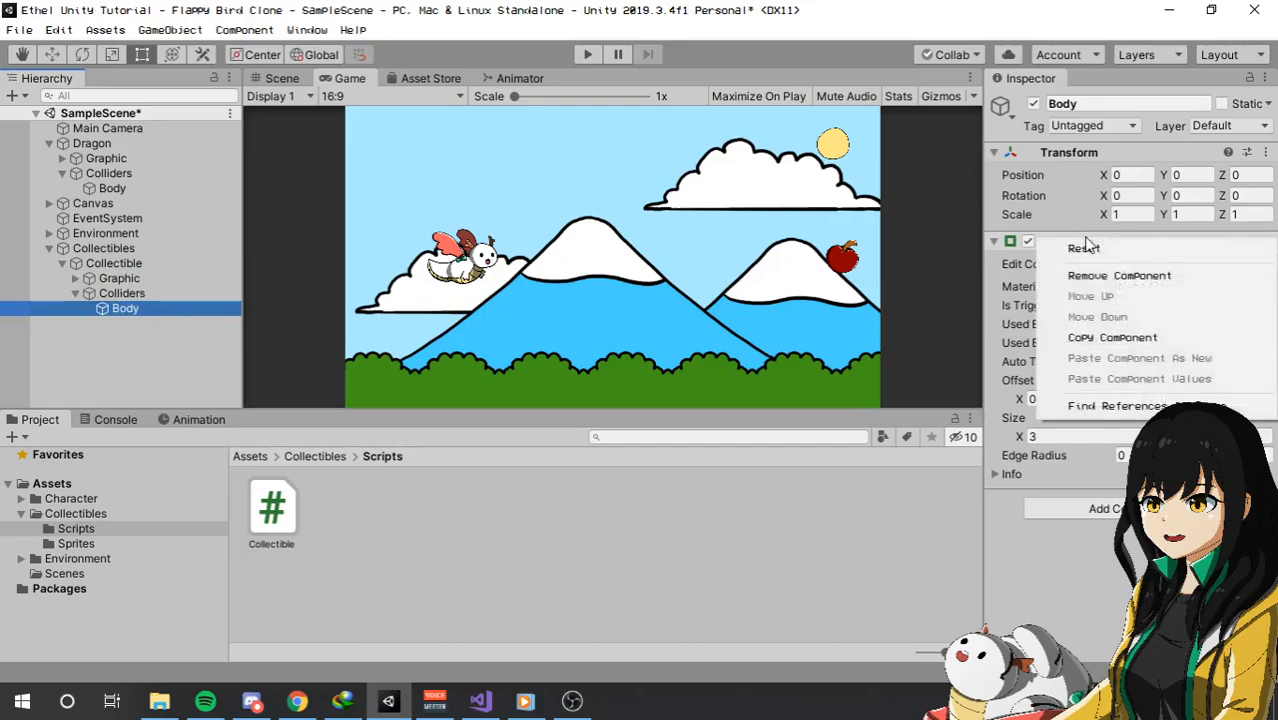
left_click(1097, 341)
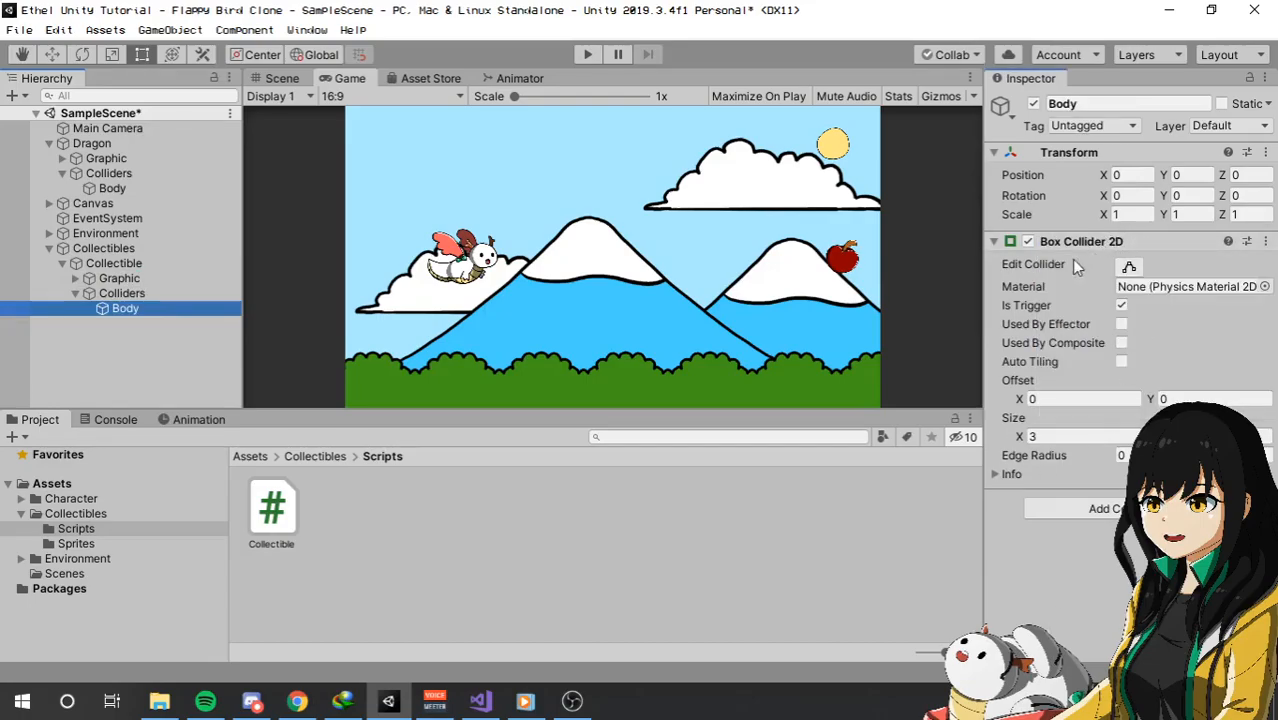
left_click(103, 261)
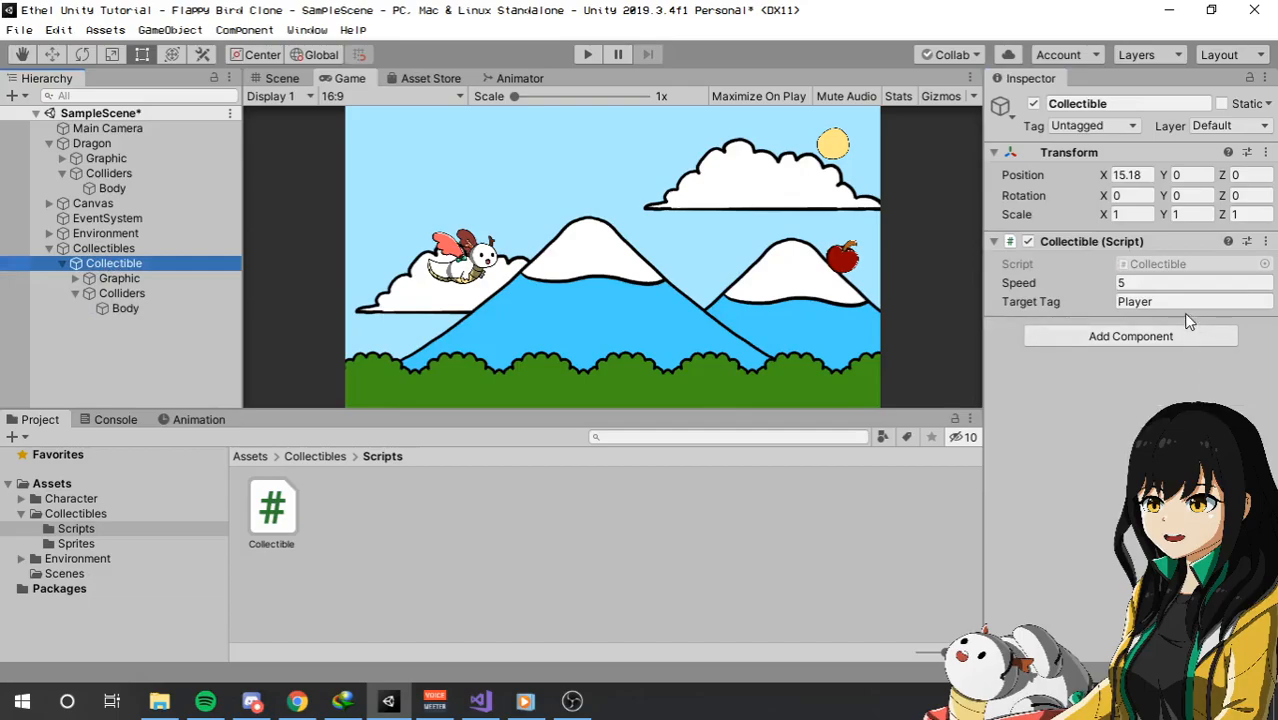
left_click(276, 78)
left_click(135, 309)
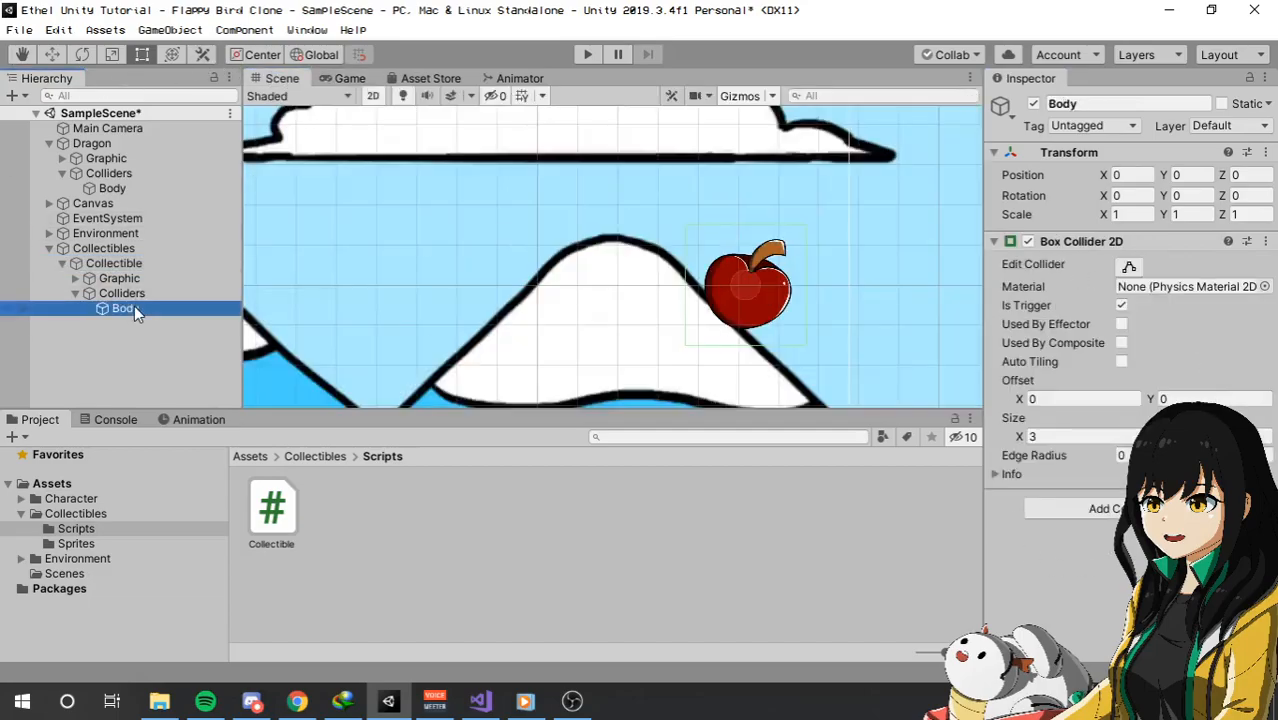
right_click(1077, 243)
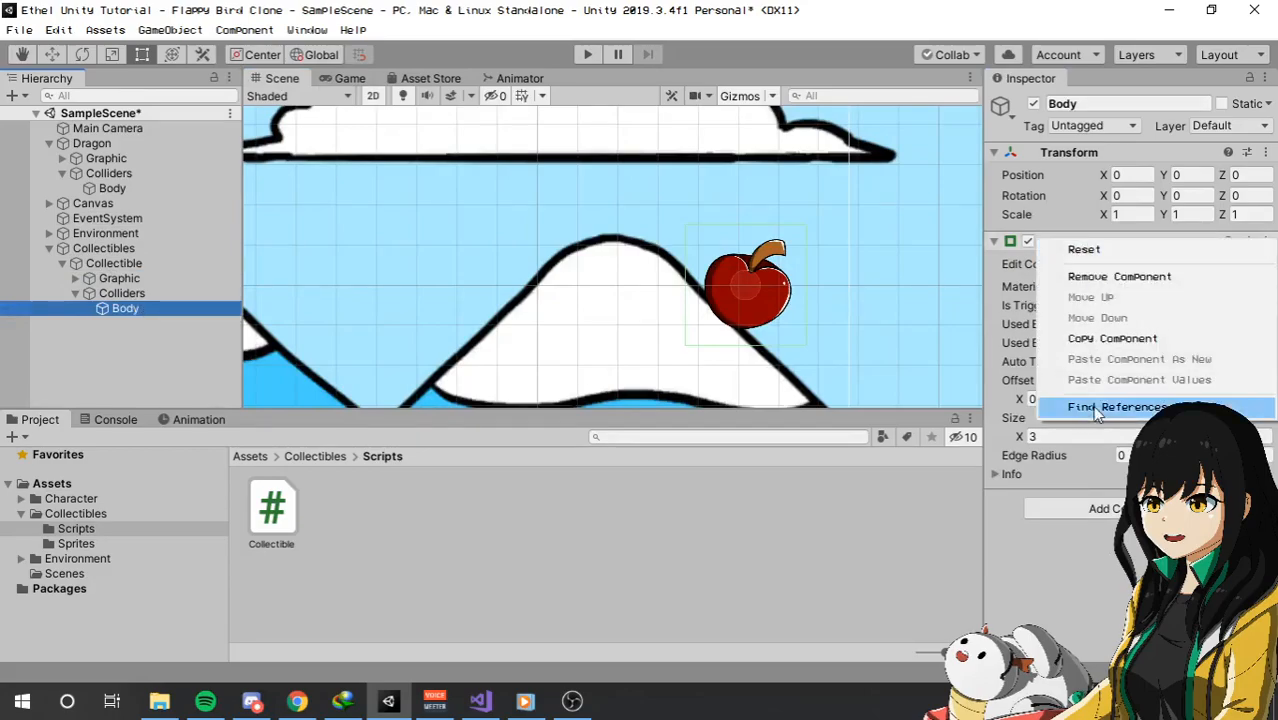
left_click(1105, 340)
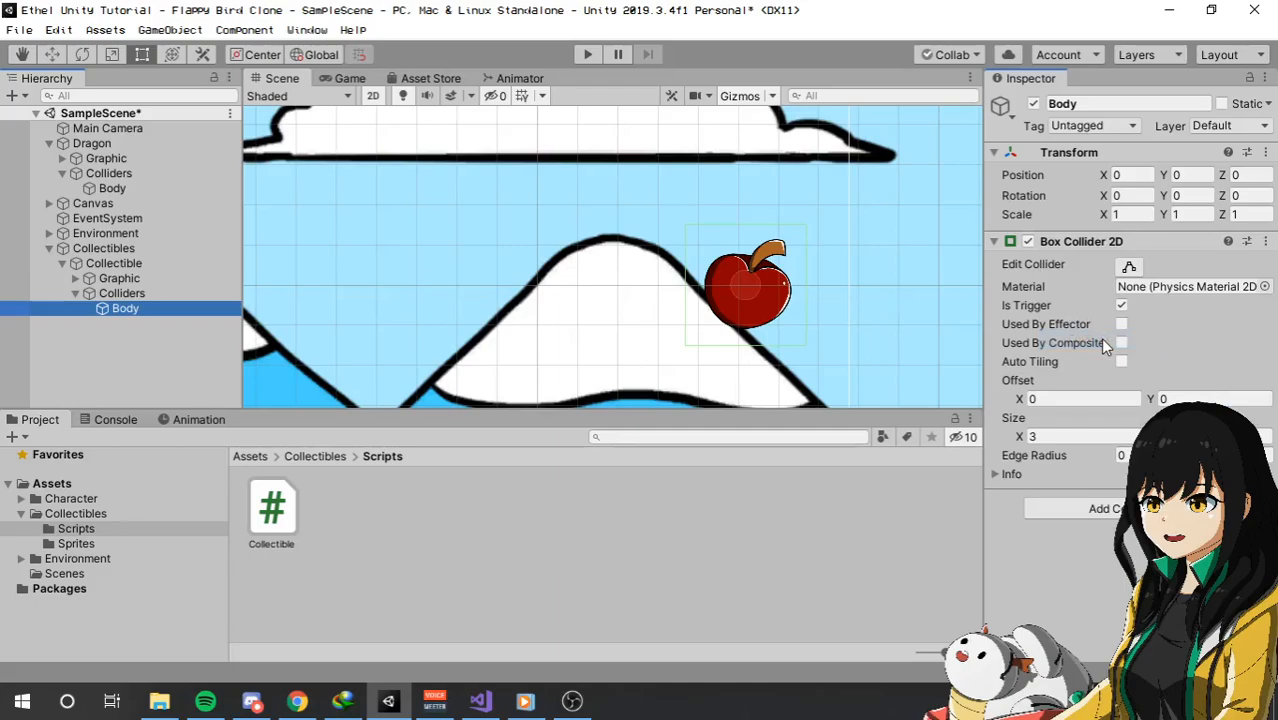
left_click(152, 250)
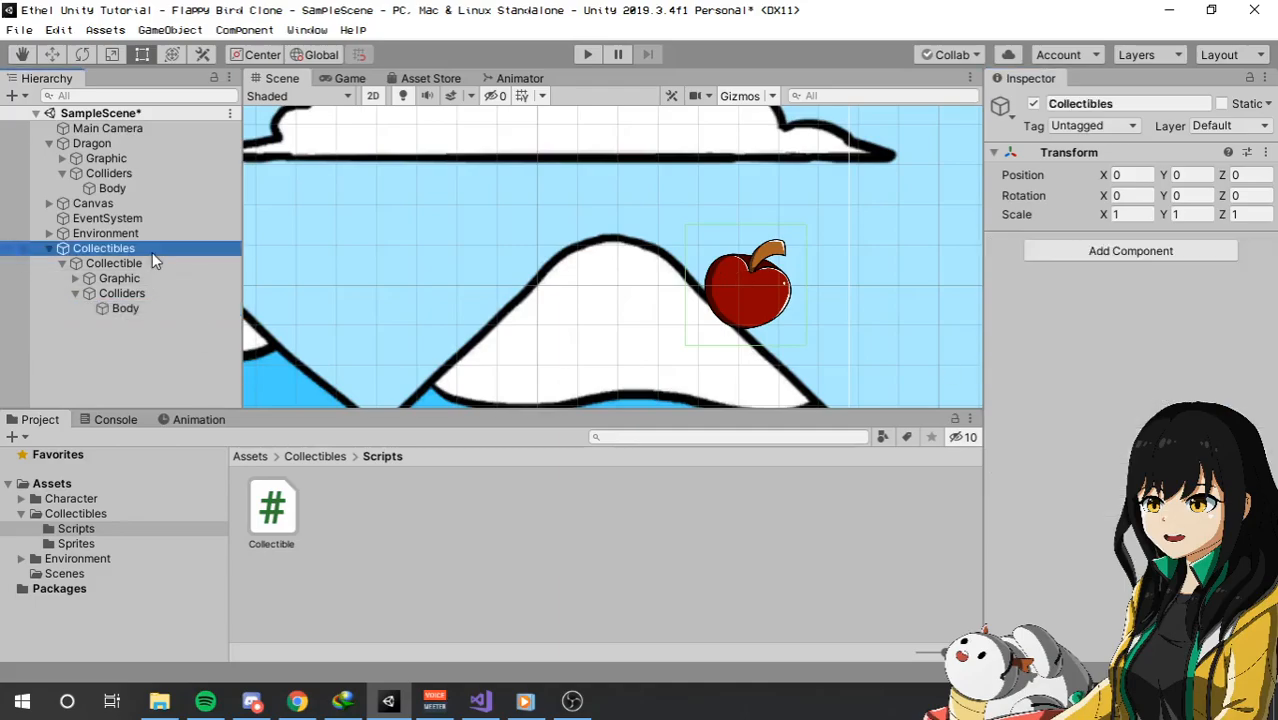
left_click(167, 263)
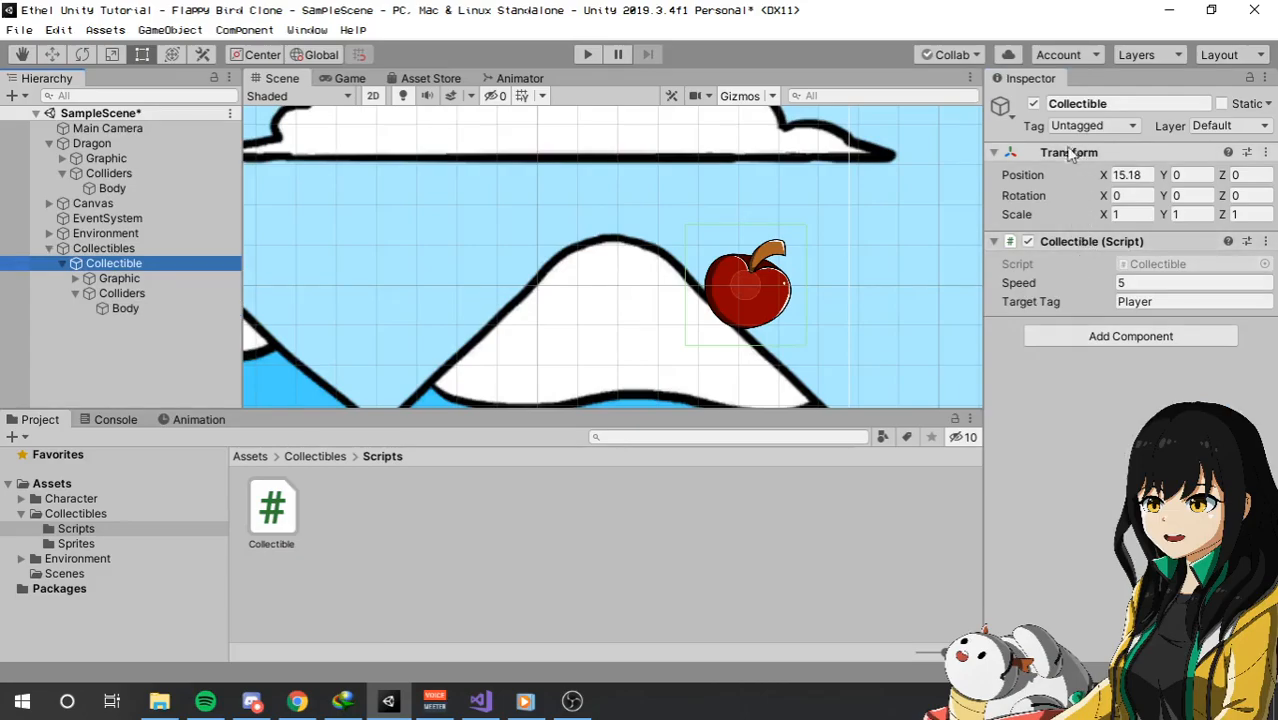
right_click(1073, 244)
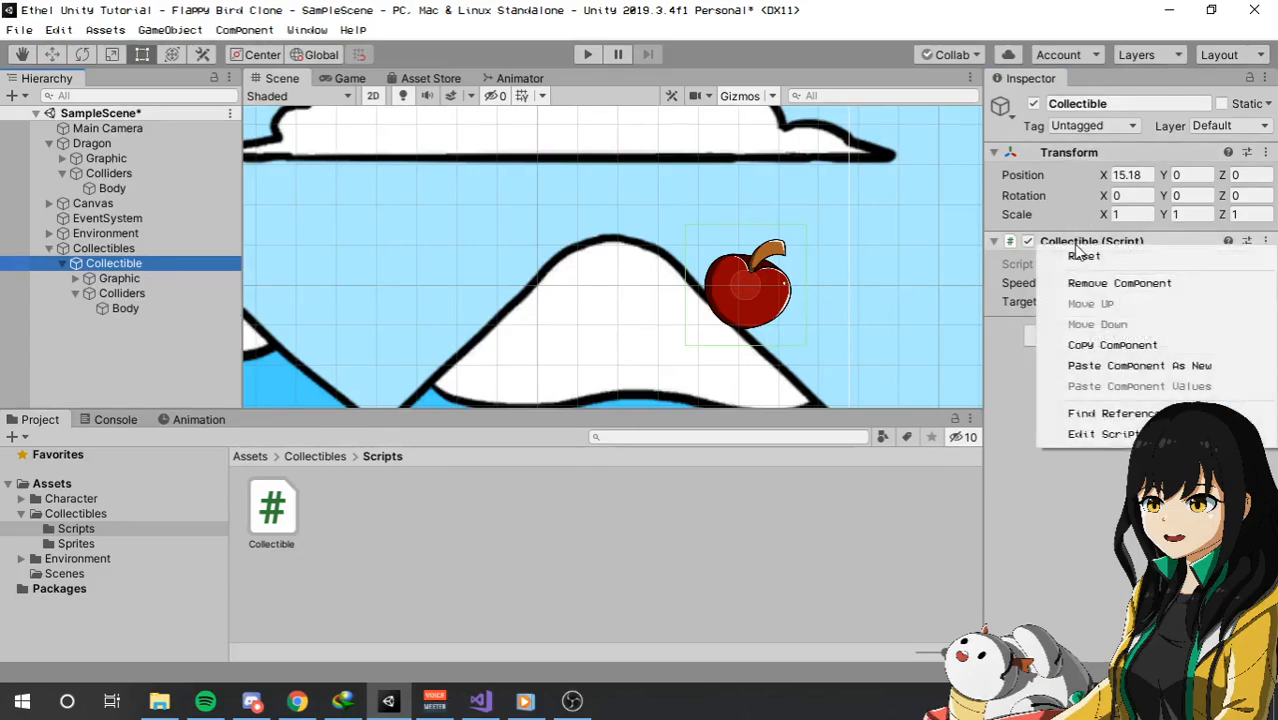
left_click(1128, 370)
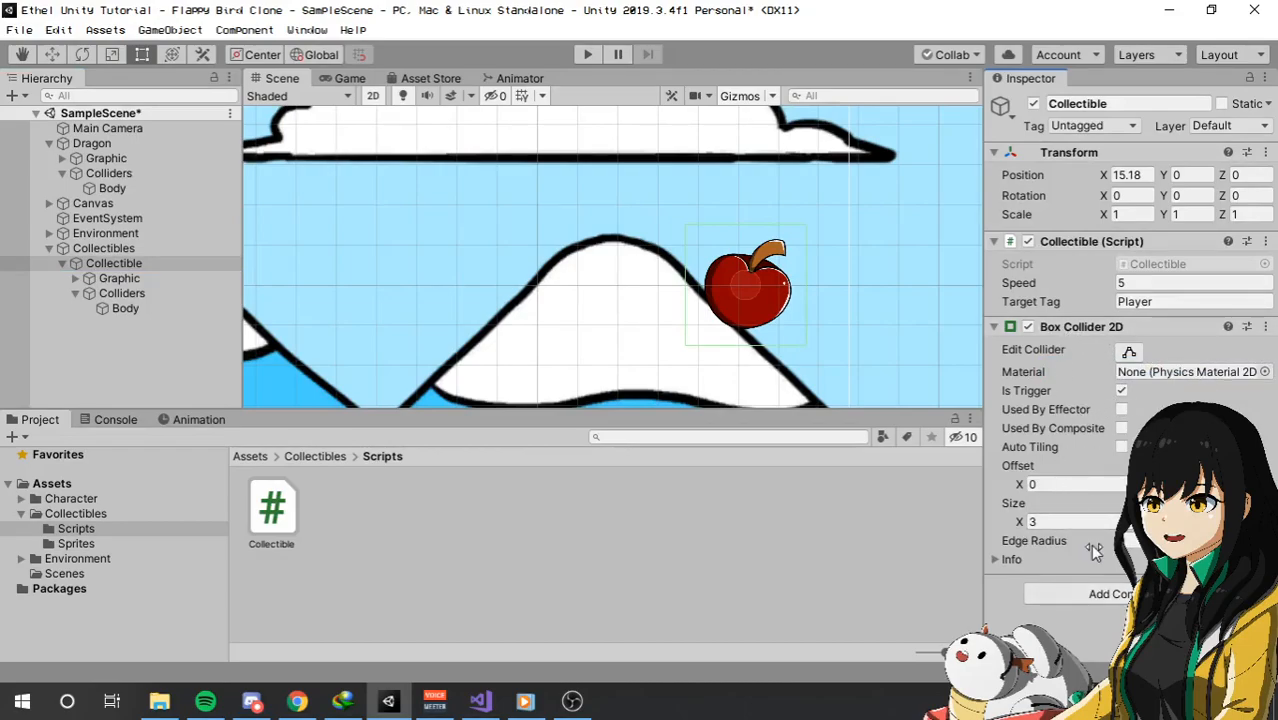
Delete the Colliders object and its Body child from the Collectible.
left_click(125, 309)
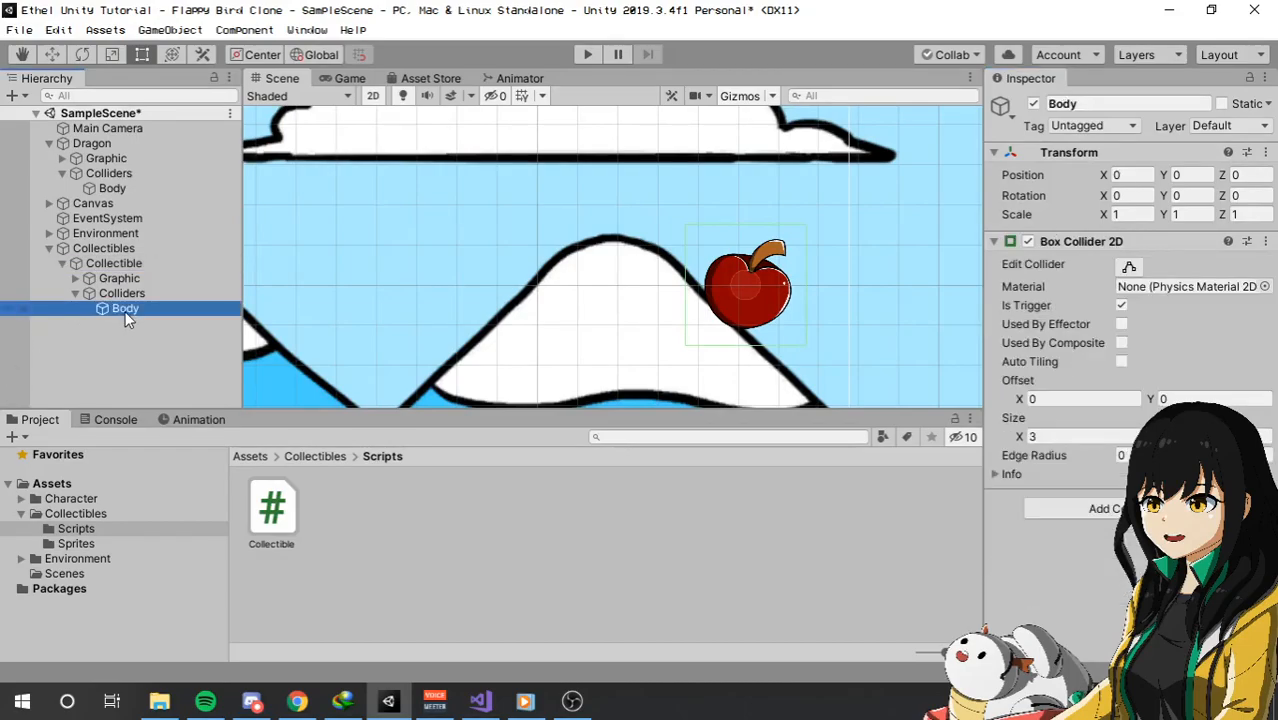
left_click(151, 296, "ctrl")
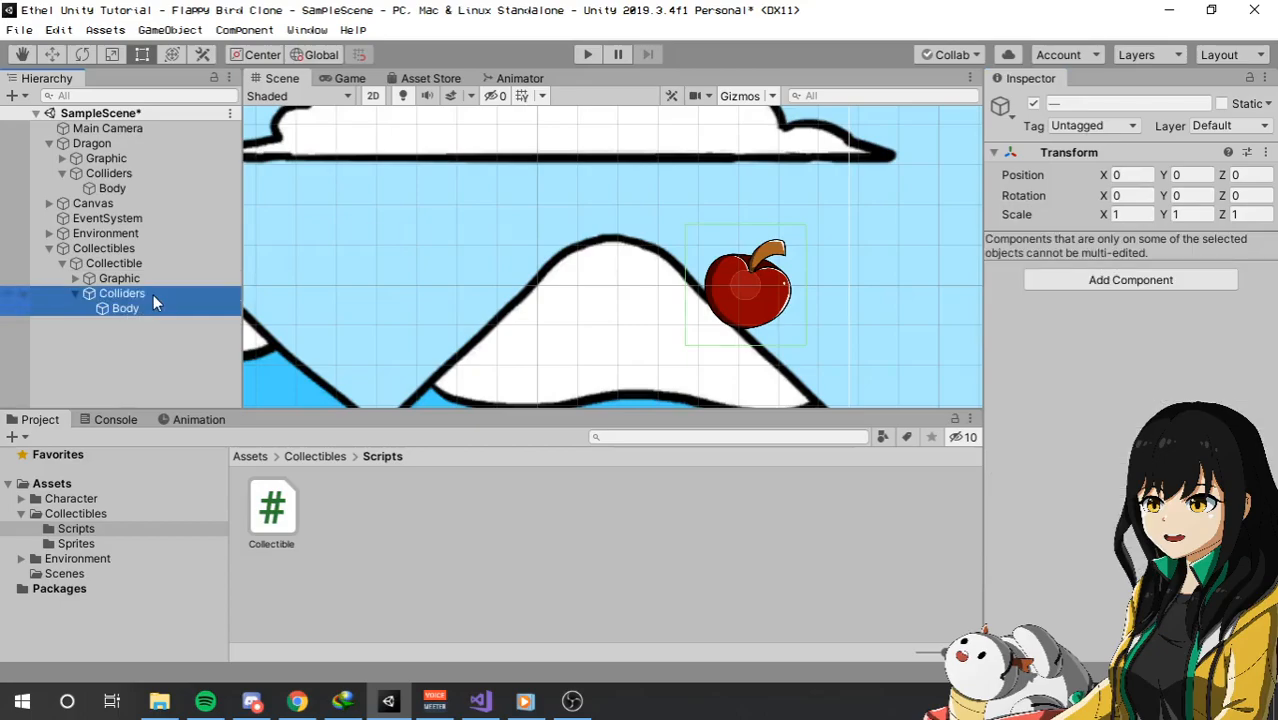
key("Delete")
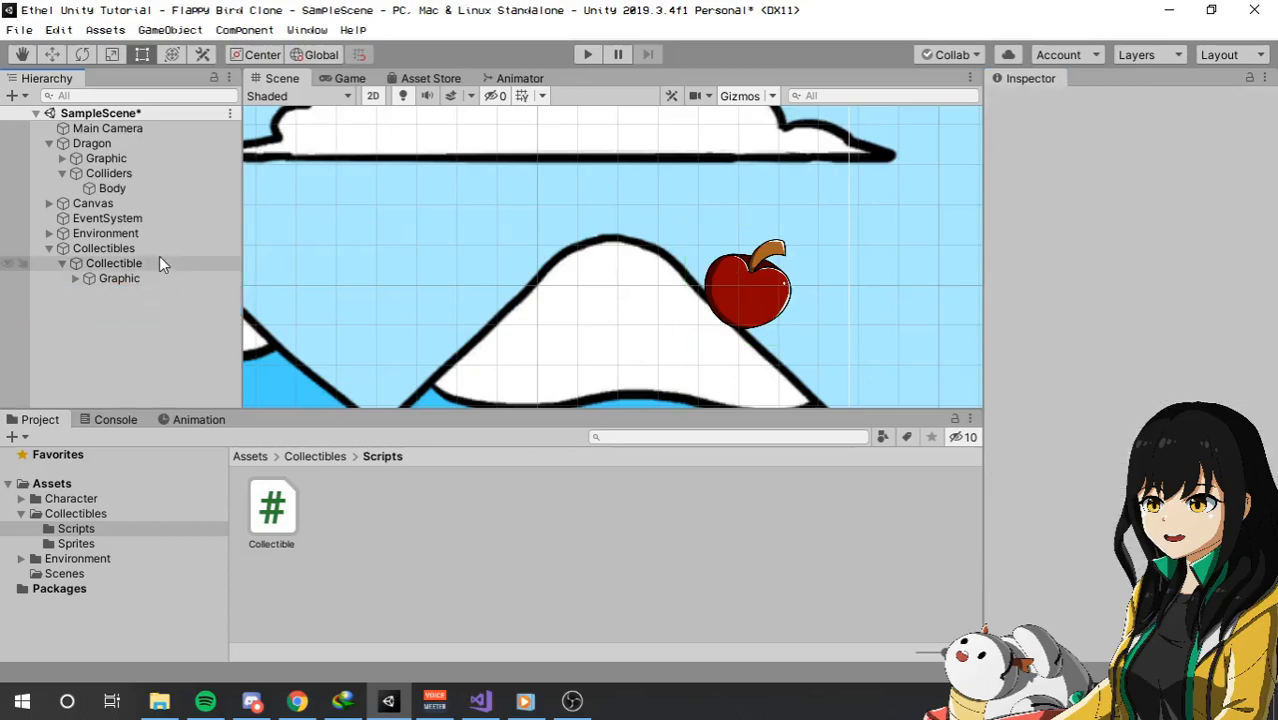
left_click(160, 262)
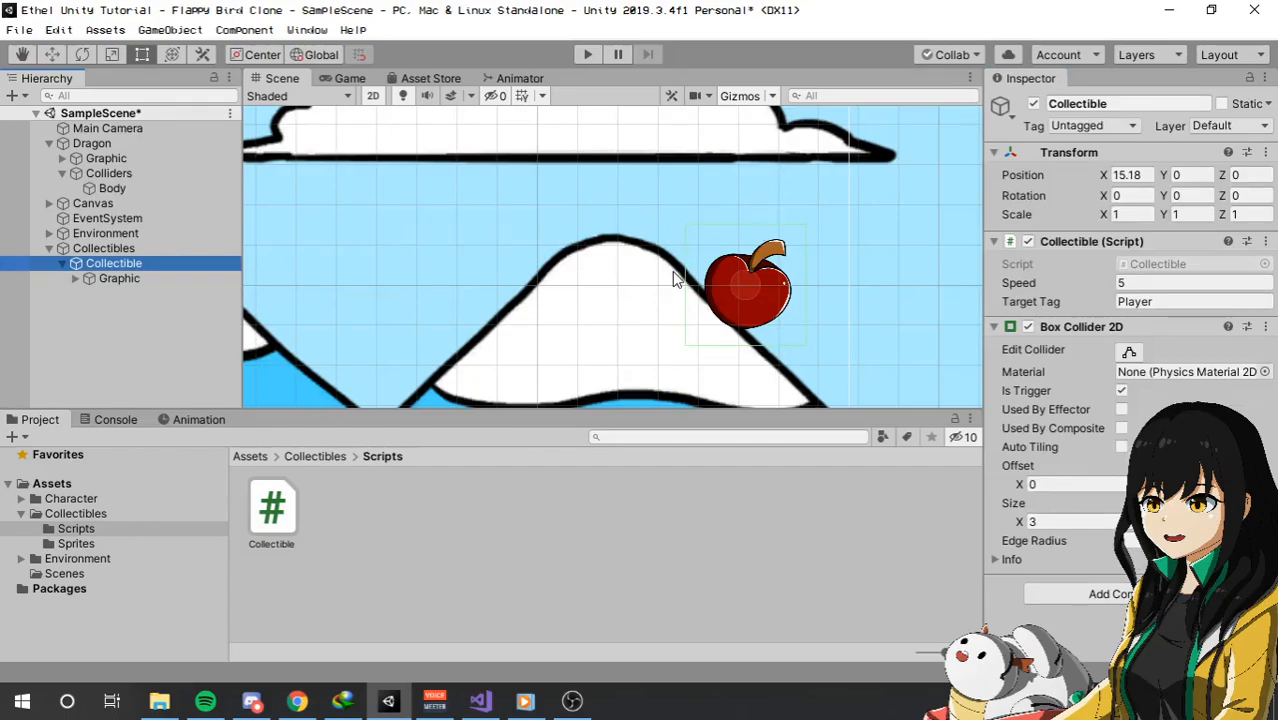
Save the scene and the project.
left_click(19, 29)
left_click(35, 99)
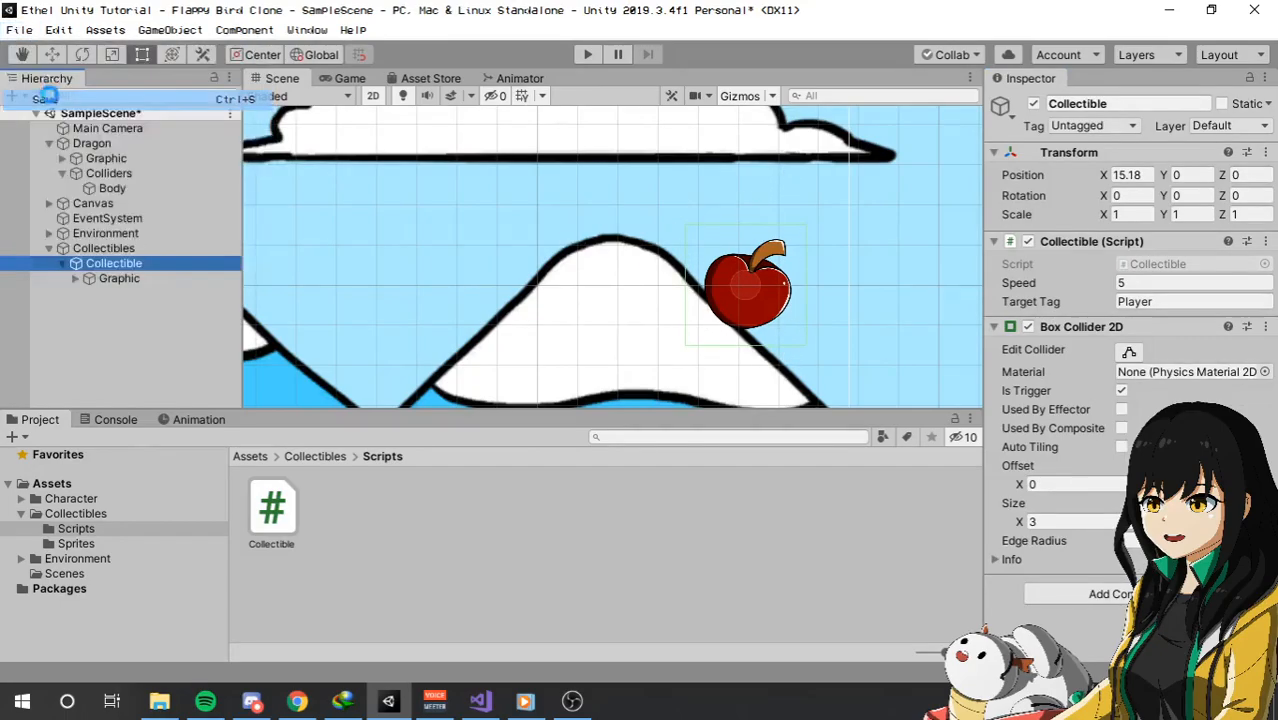
left_click(19, 29)
left_click(45, 186)
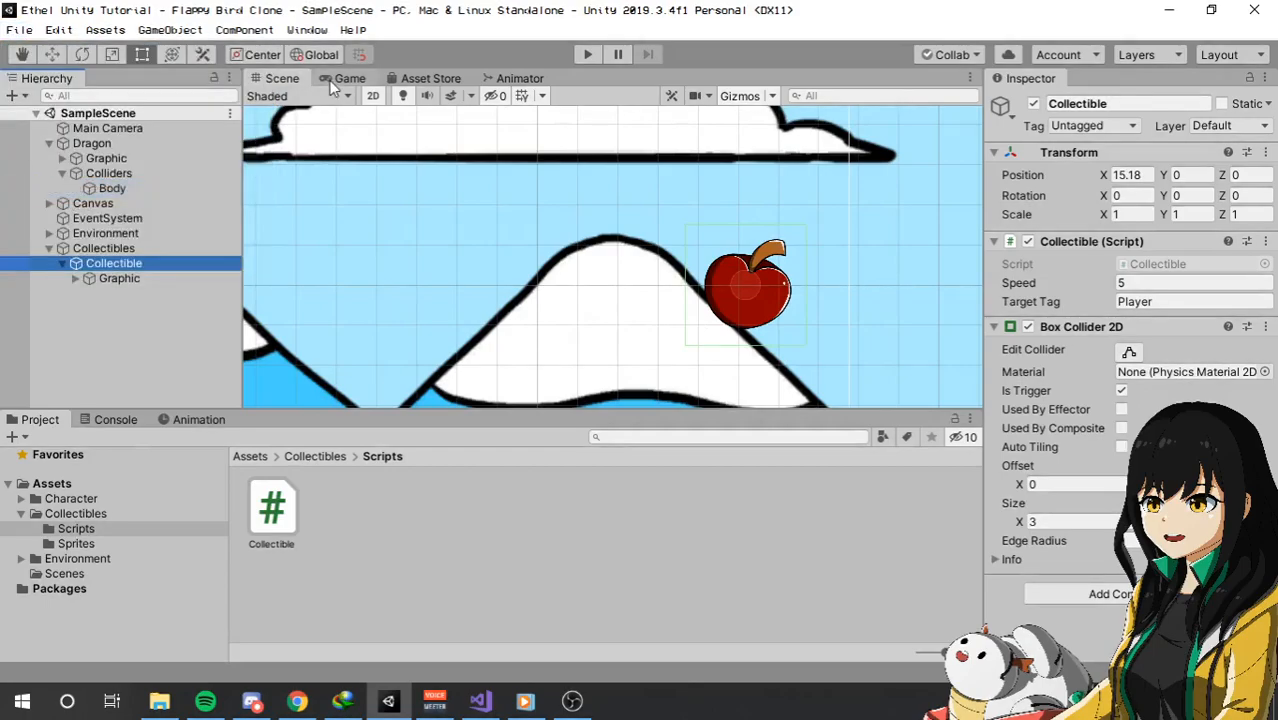
Run the game twice to test the apple pickup with the collider on the Collectible parent, stopping after each run.
left_click(348, 78)
left_click(587, 53)
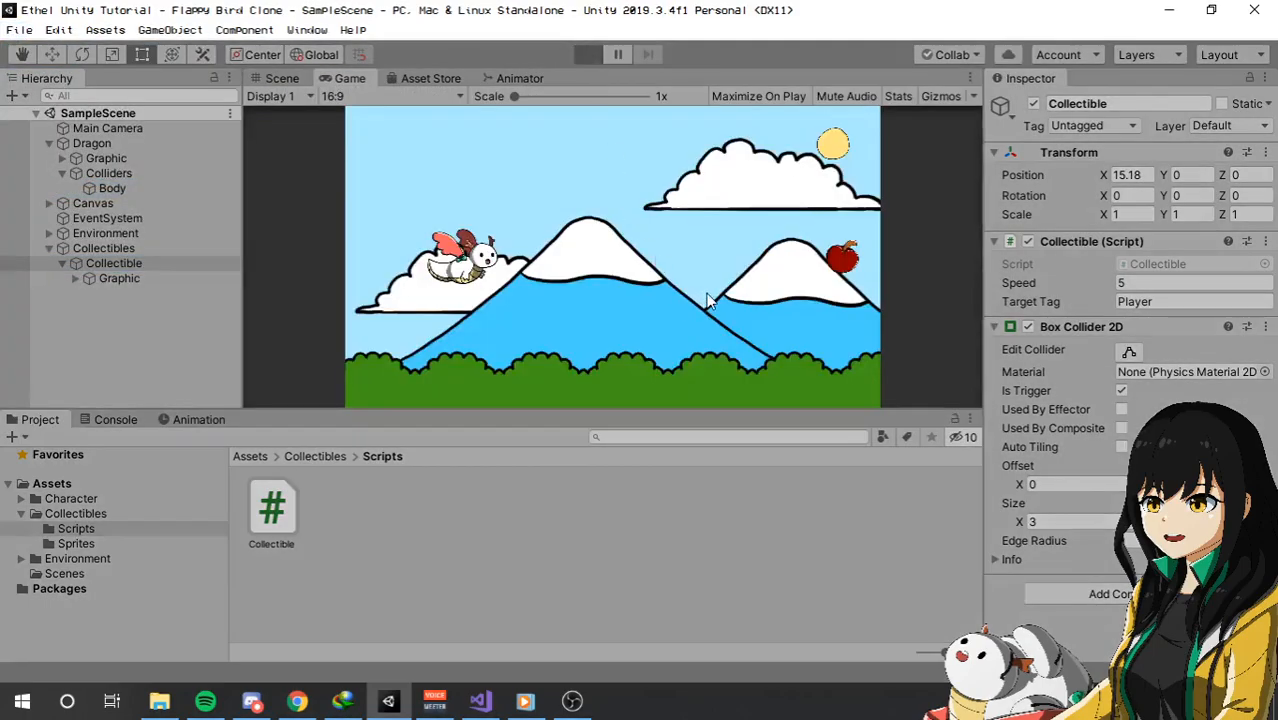
left_click(707, 299)
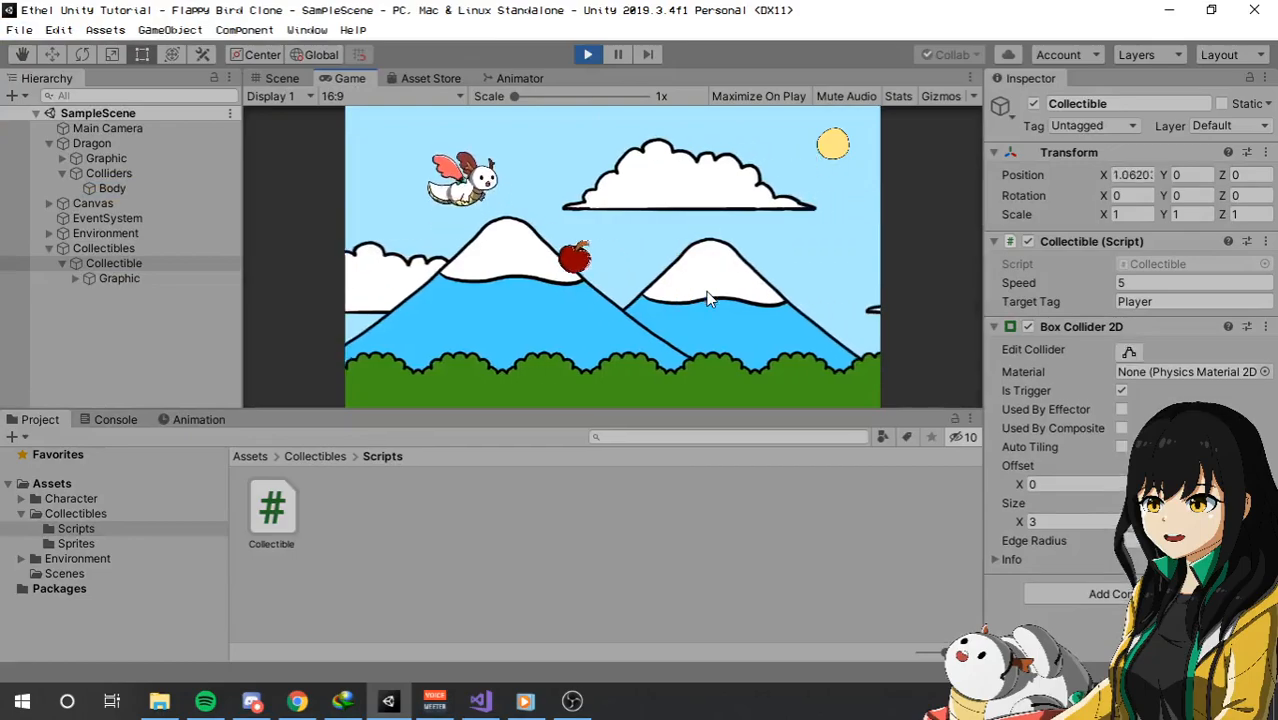
left_click(707, 299)
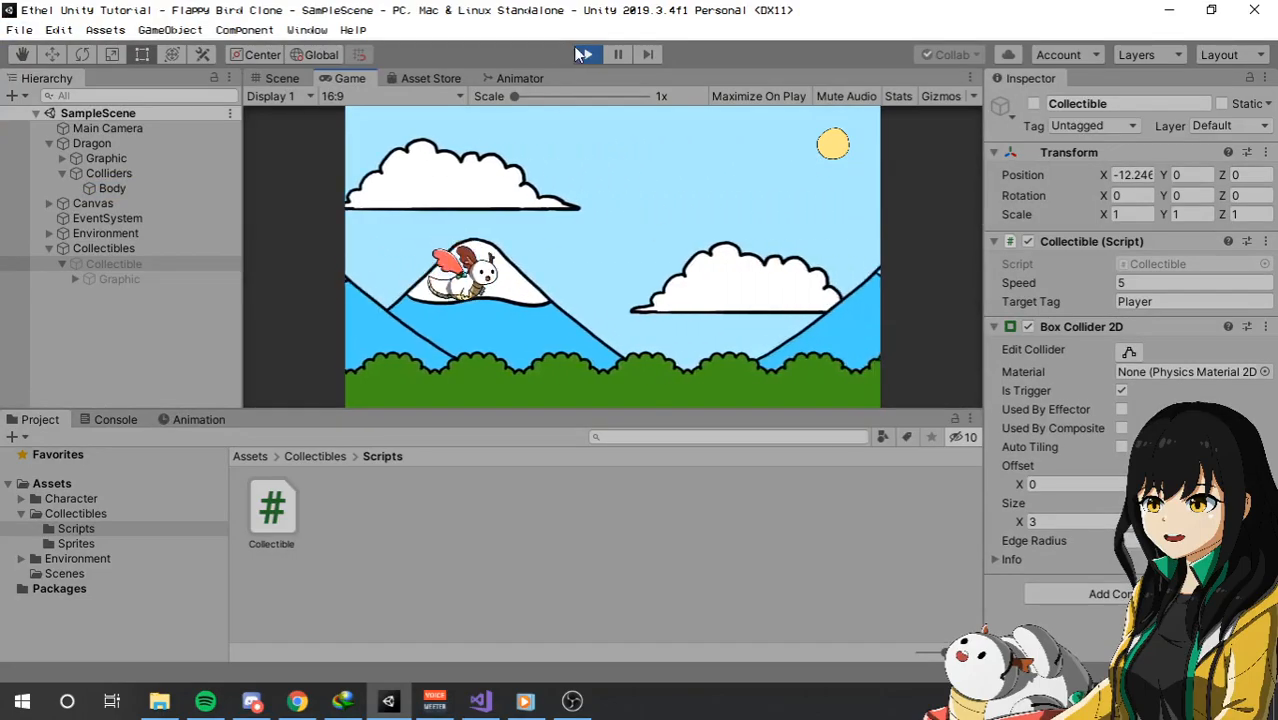
left_click(587, 54)
left_click(587, 54)
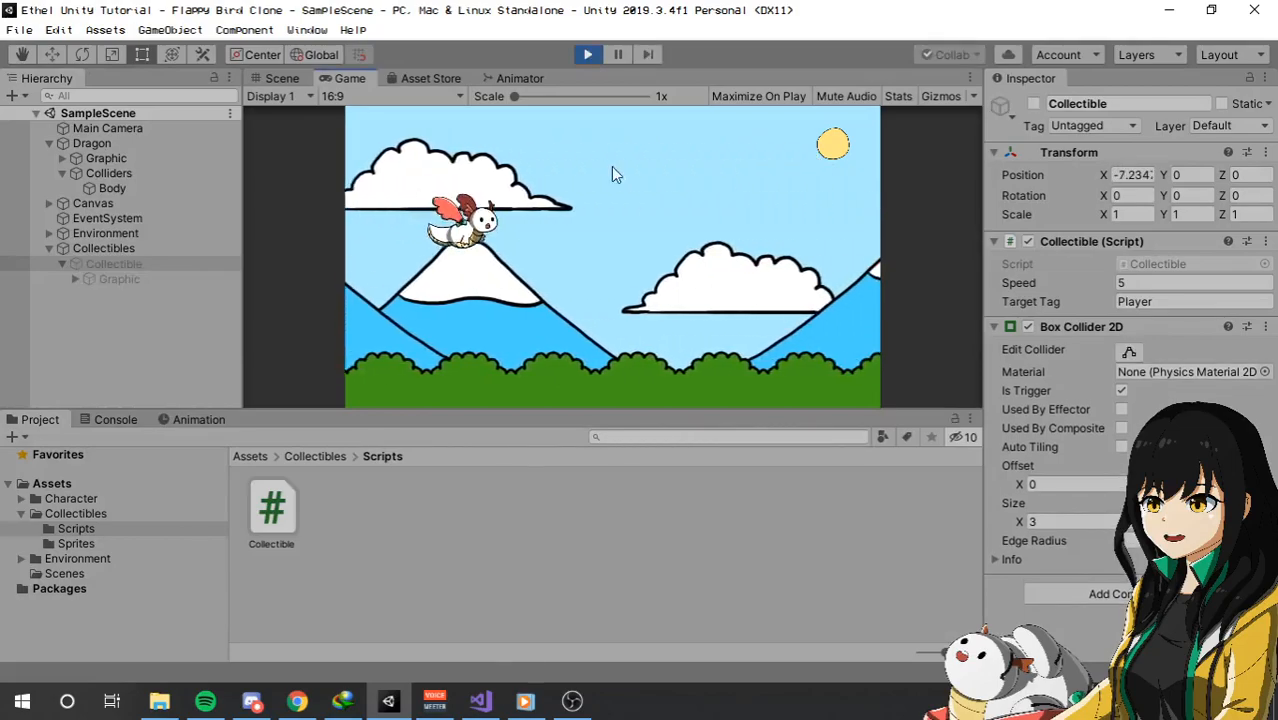
left_click(587, 54)
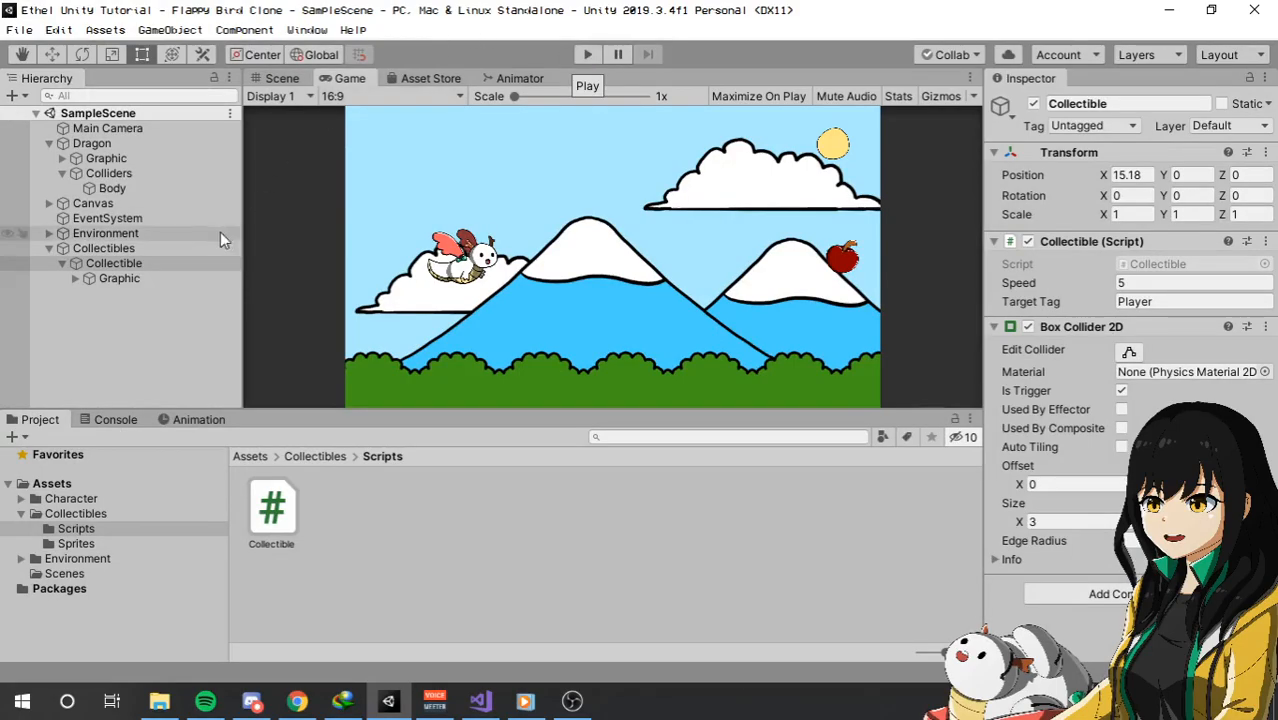
Set the parent Dragon object's tag to Untagged.
left_click(163, 158)
left_click(167, 145)
left_click(1085, 125)
left_click(1105, 147)
Play-test the apple pickup with the untagged Dragon parent, stop the game, and inspect the tag on the Dragon's Body collider.
left_click(588, 54)
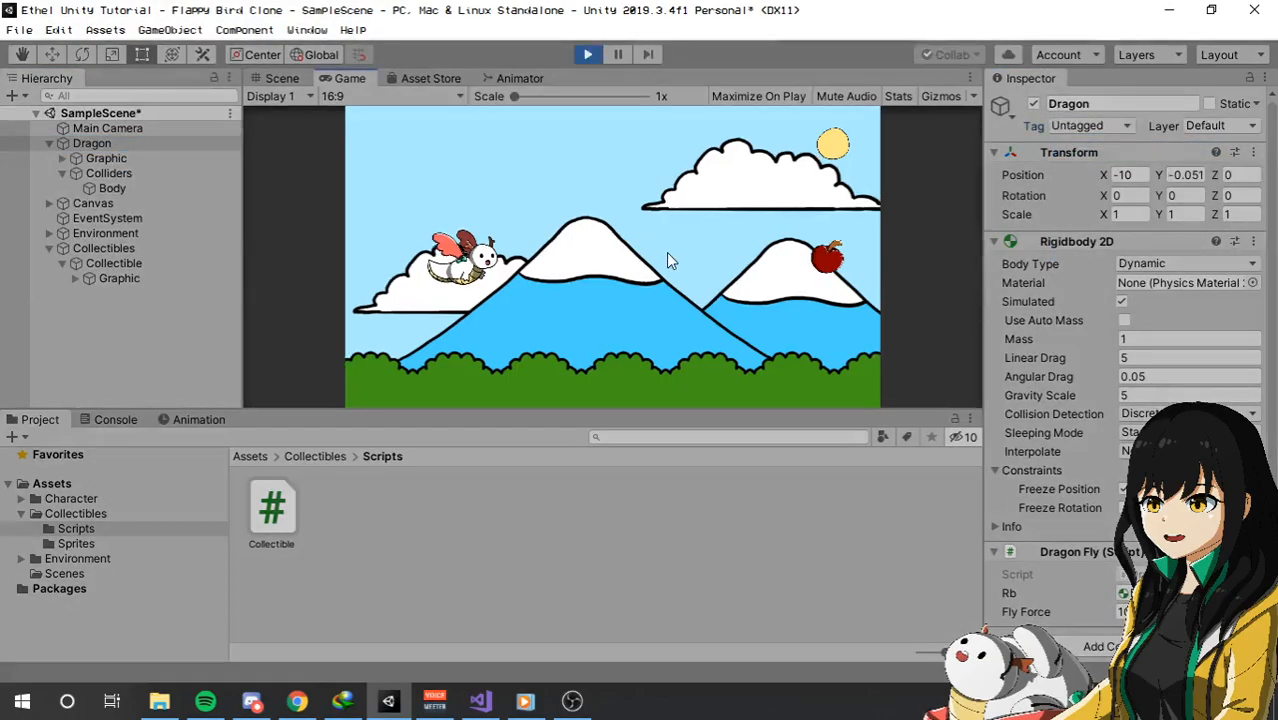
left_click(668, 253)
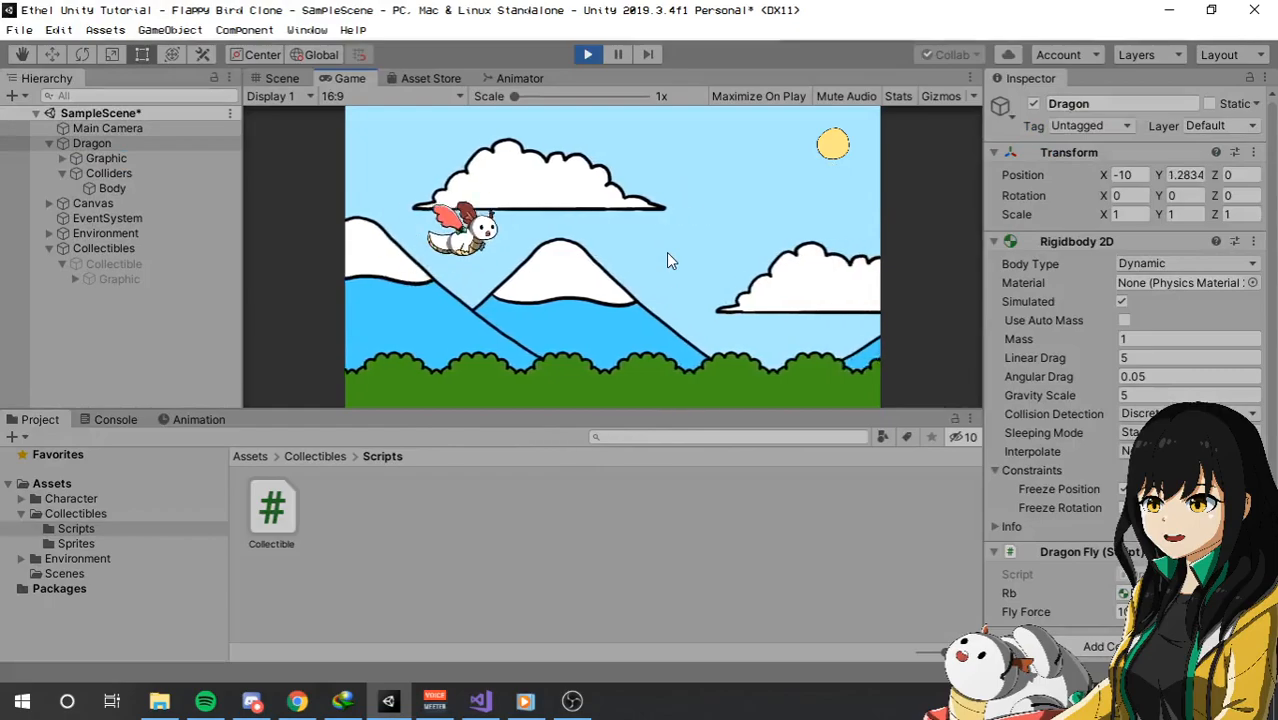
left_click(668, 253)
left_click(588, 54)
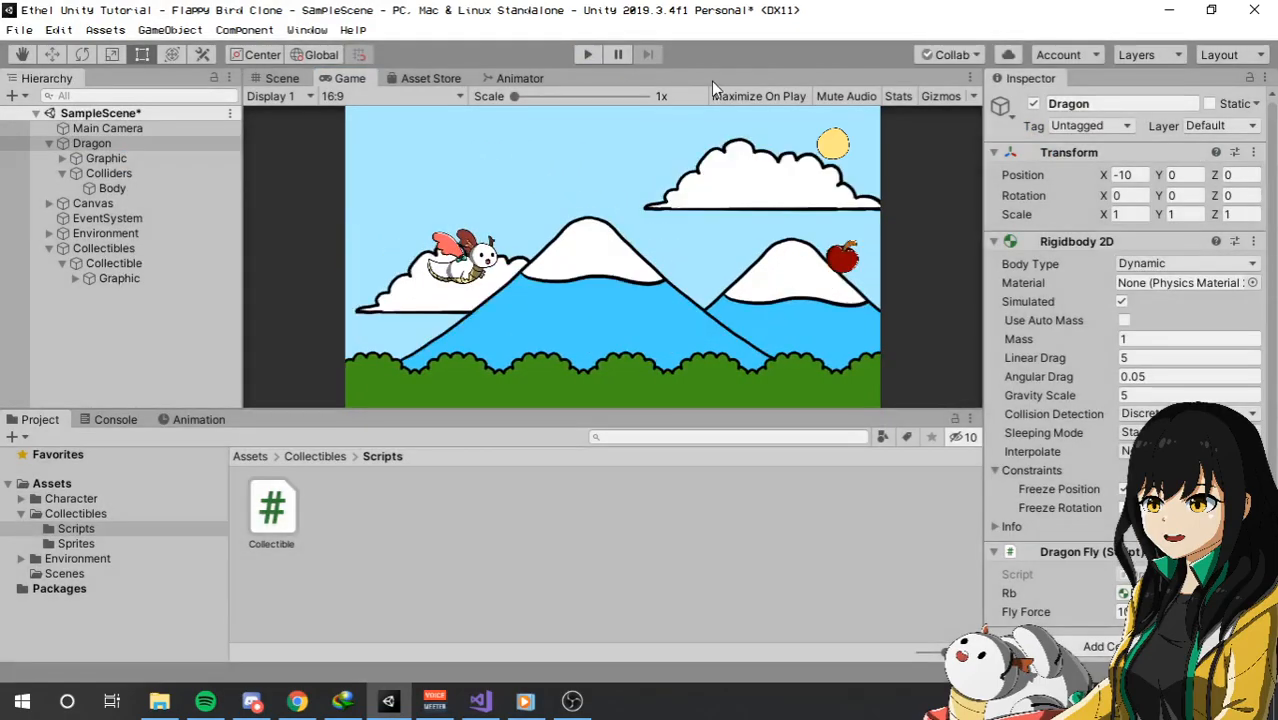
left_click(169, 188)
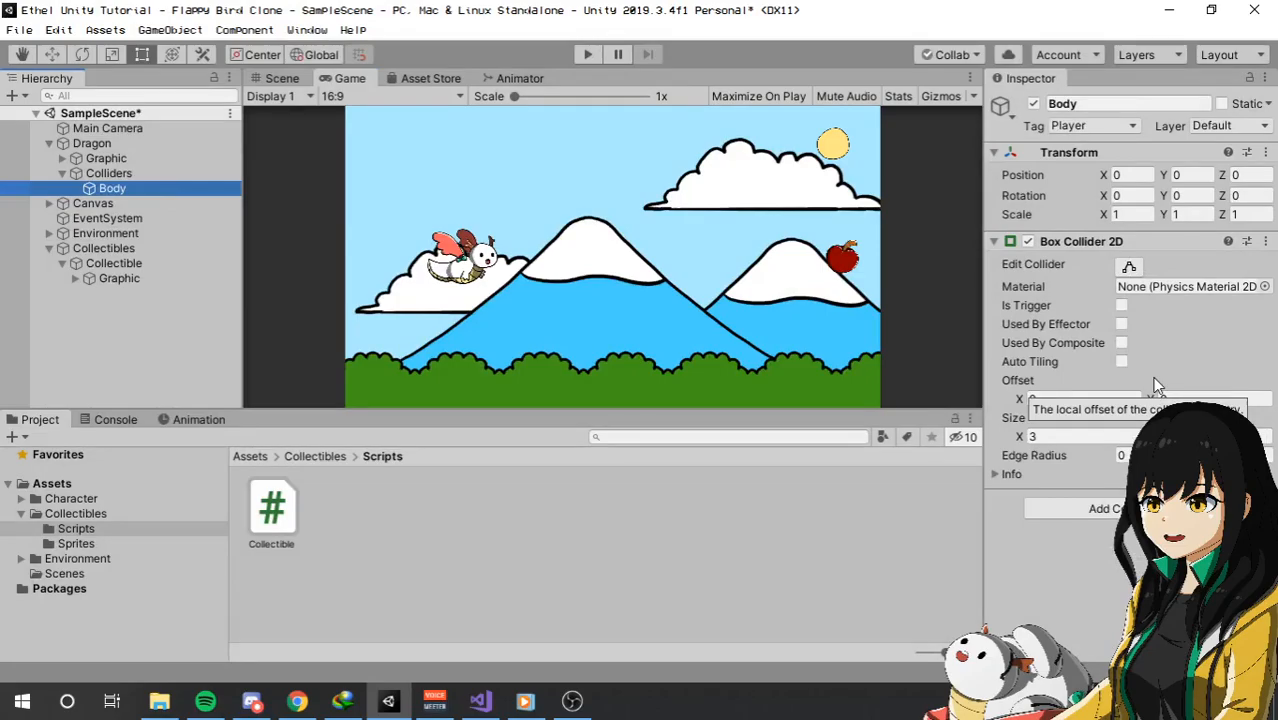
Examine the Collectible script settings and the trigger Box Collider 2D on the Collectible parent object.
left_click(105, 263)
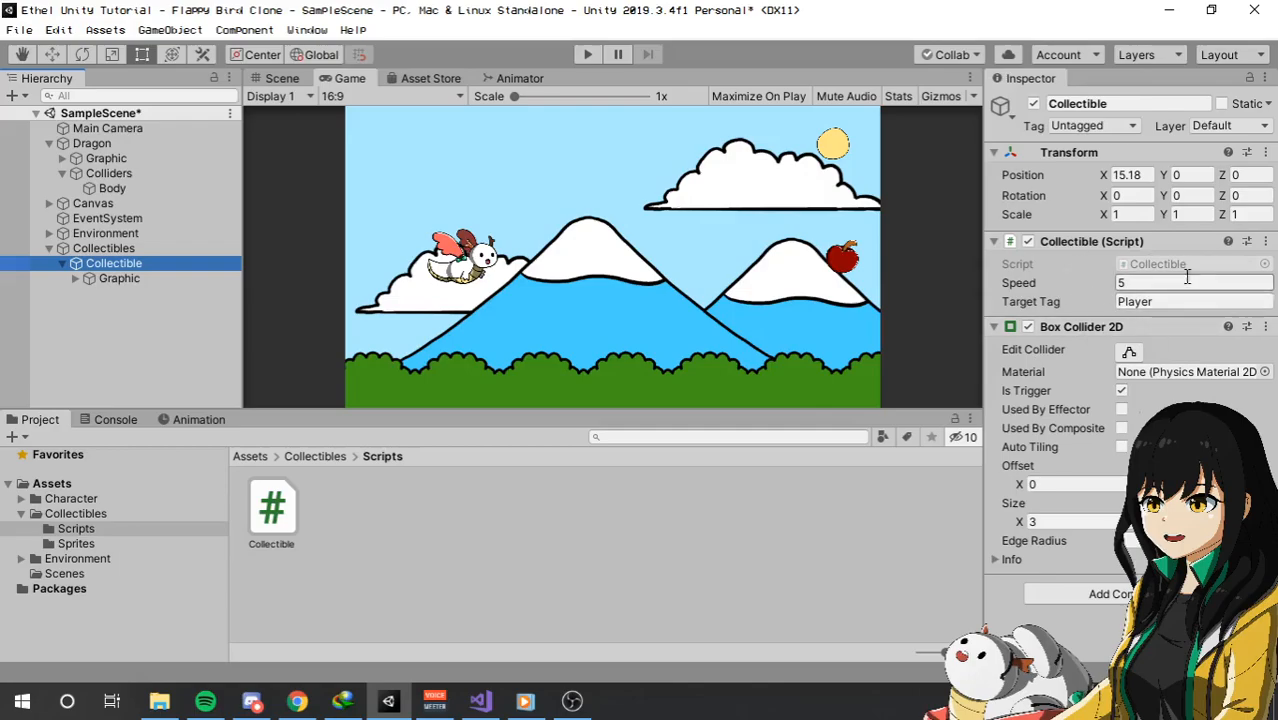
left_click(1094, 243)
left_click(1092, 242)
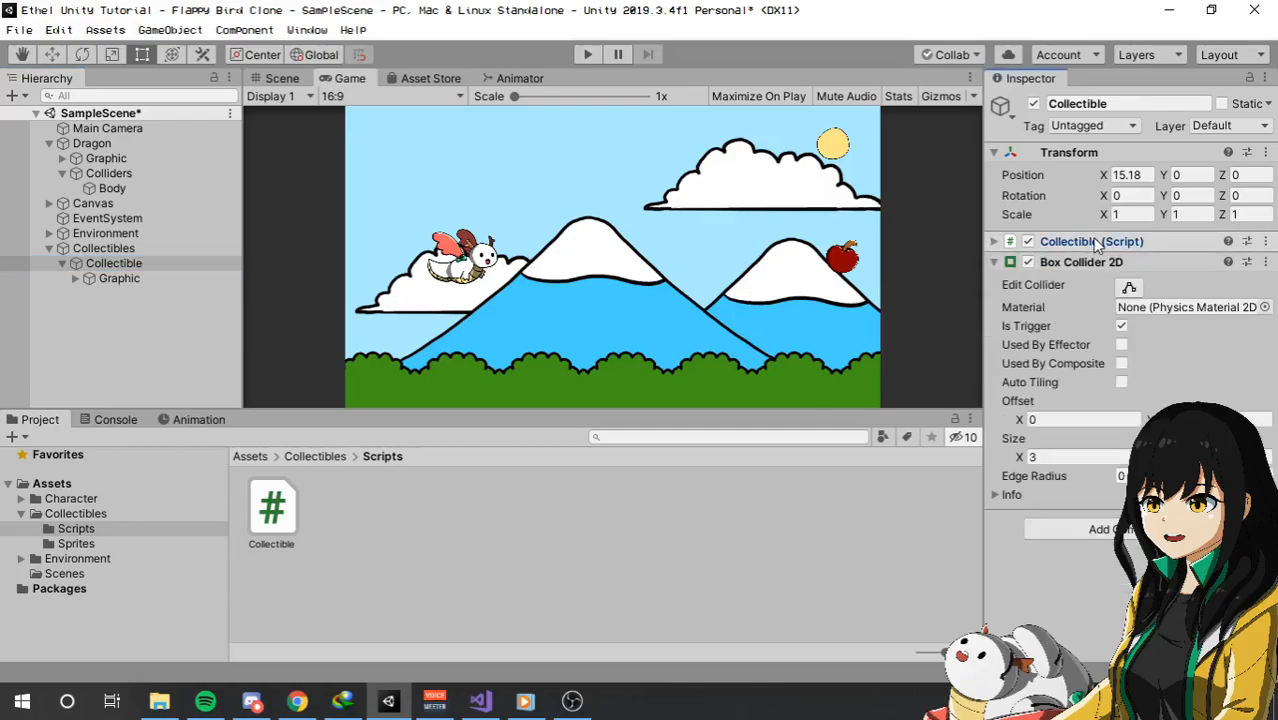
left_click(1095, 242)
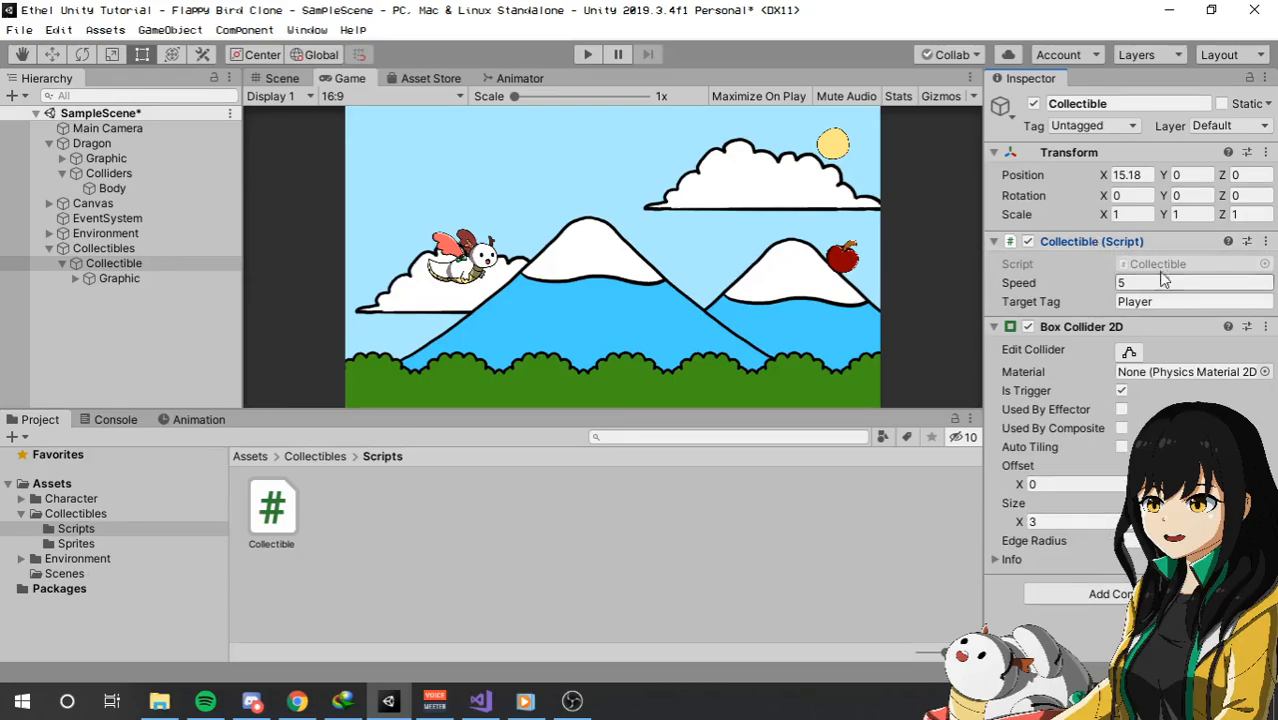
Review the OnTriggerEnter2D method of Collectible.cs in Visual Studio, and return to Unity to check the Collectible's Target Tag.
left_click(481, 703)
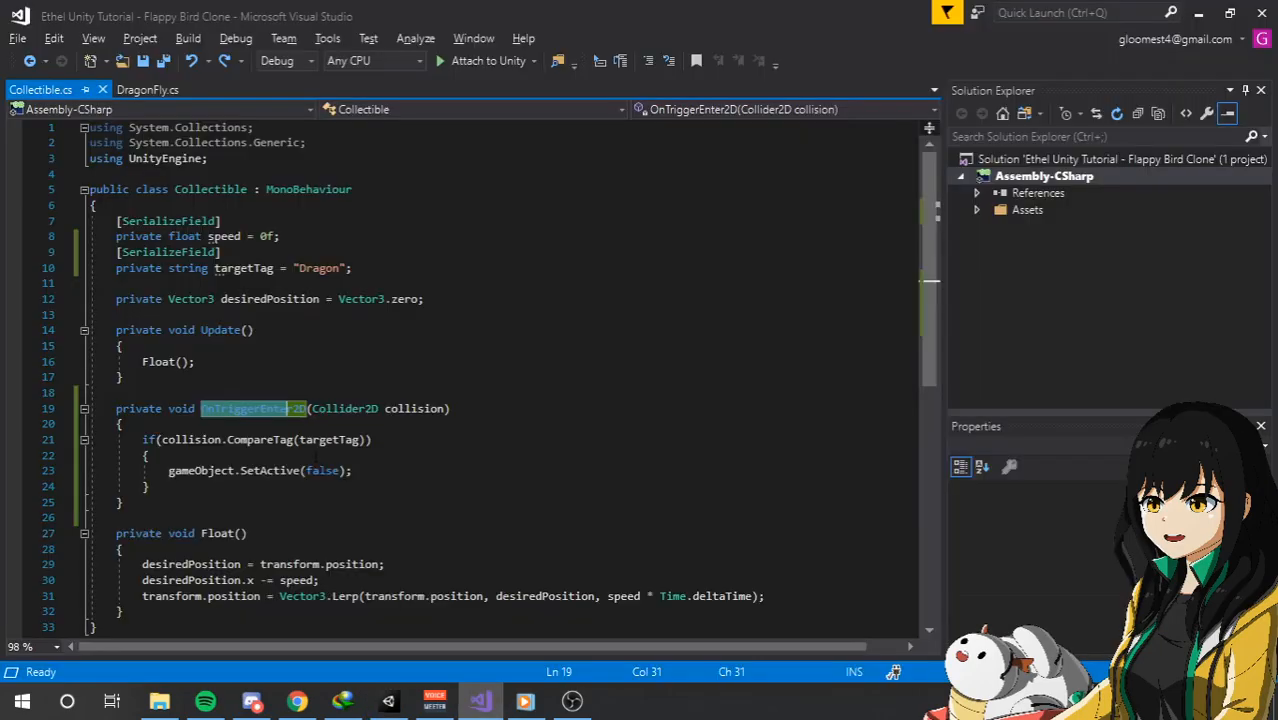
left_click(242, 409)
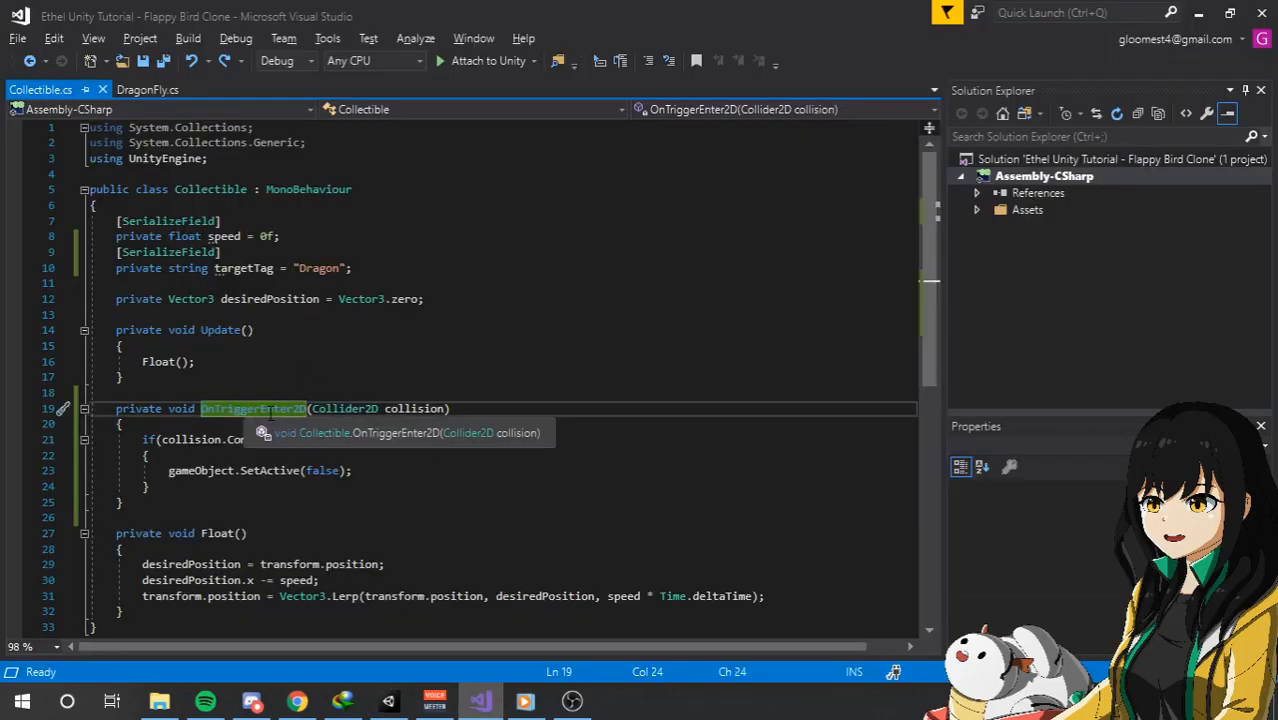
left_click(297, 701)
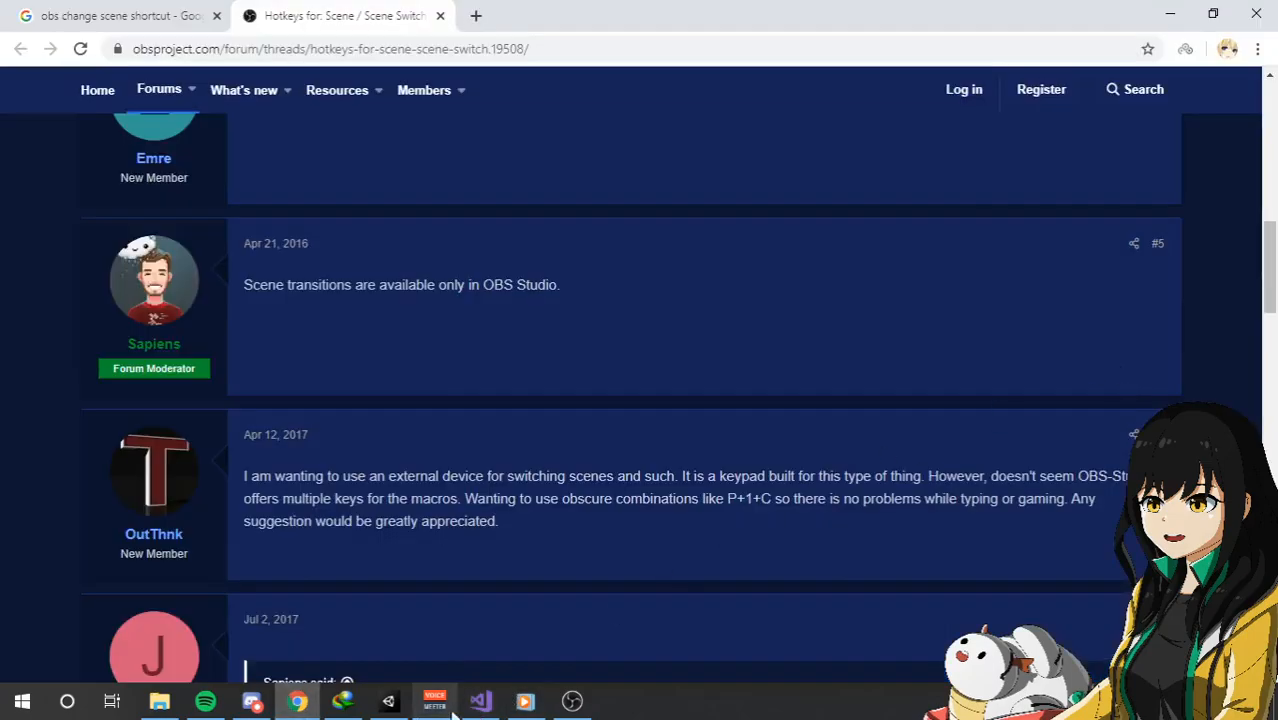
left_click(481, 703)
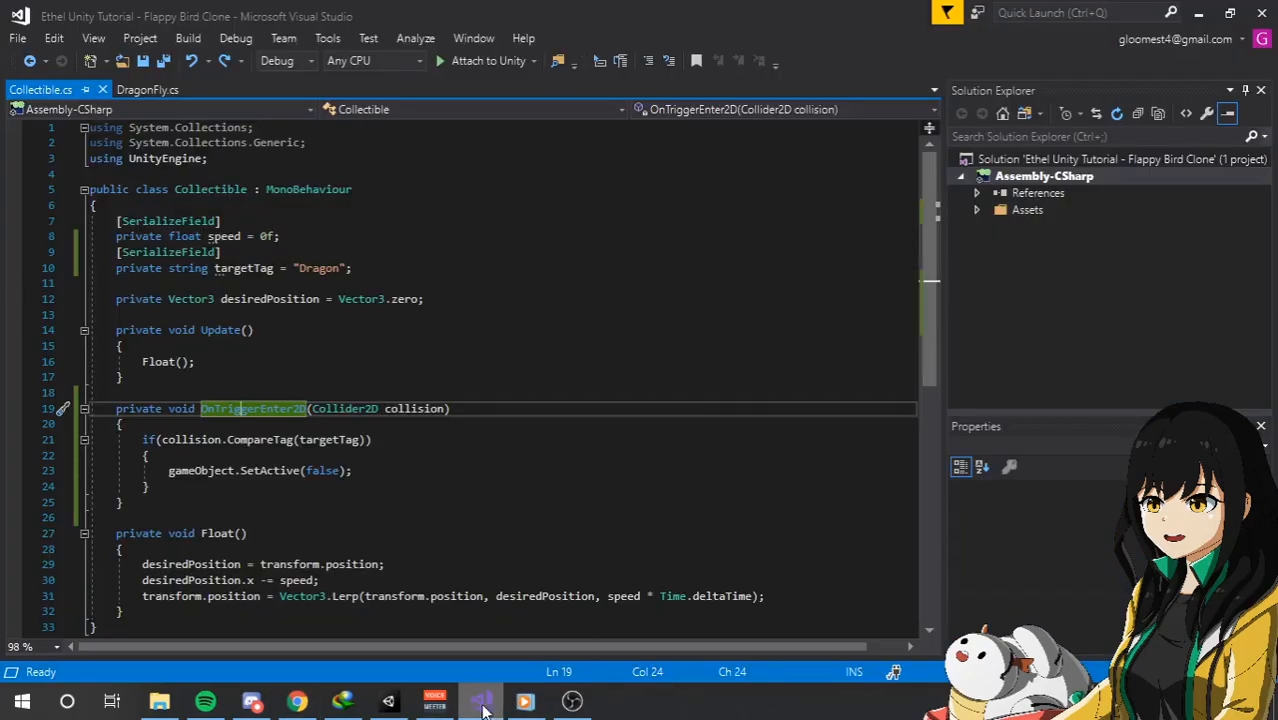
left_click(388, 701)
left_click(1156, 302)
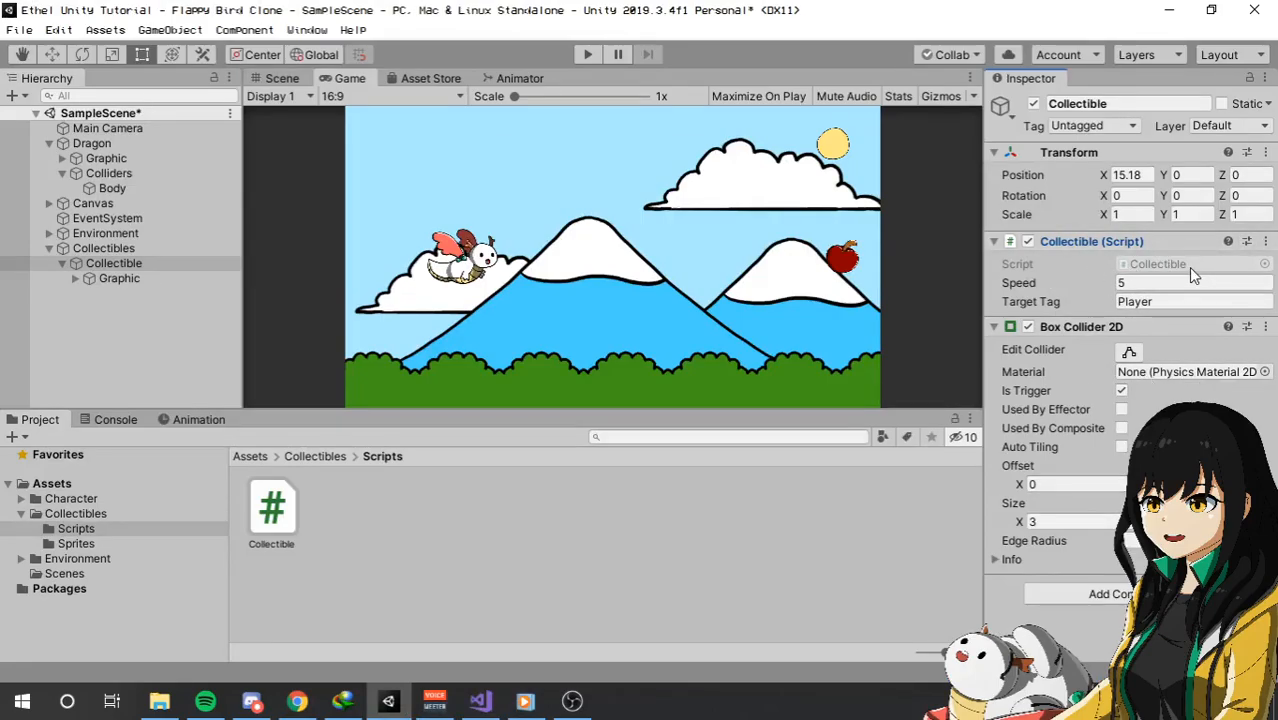
Inspect the Dragon's Rigidbody 2D and trace which object the Body's Box Collider 2D is attached to.
left_click(91, 143)
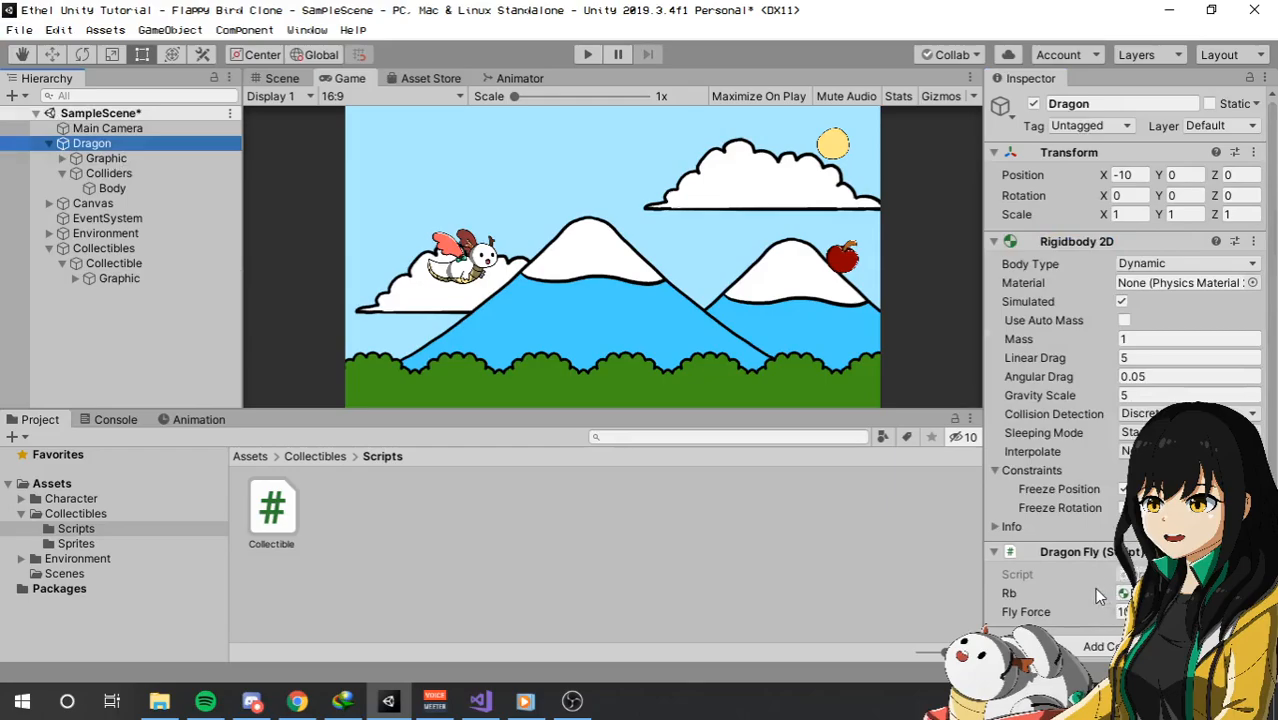
left_click(112, 189)
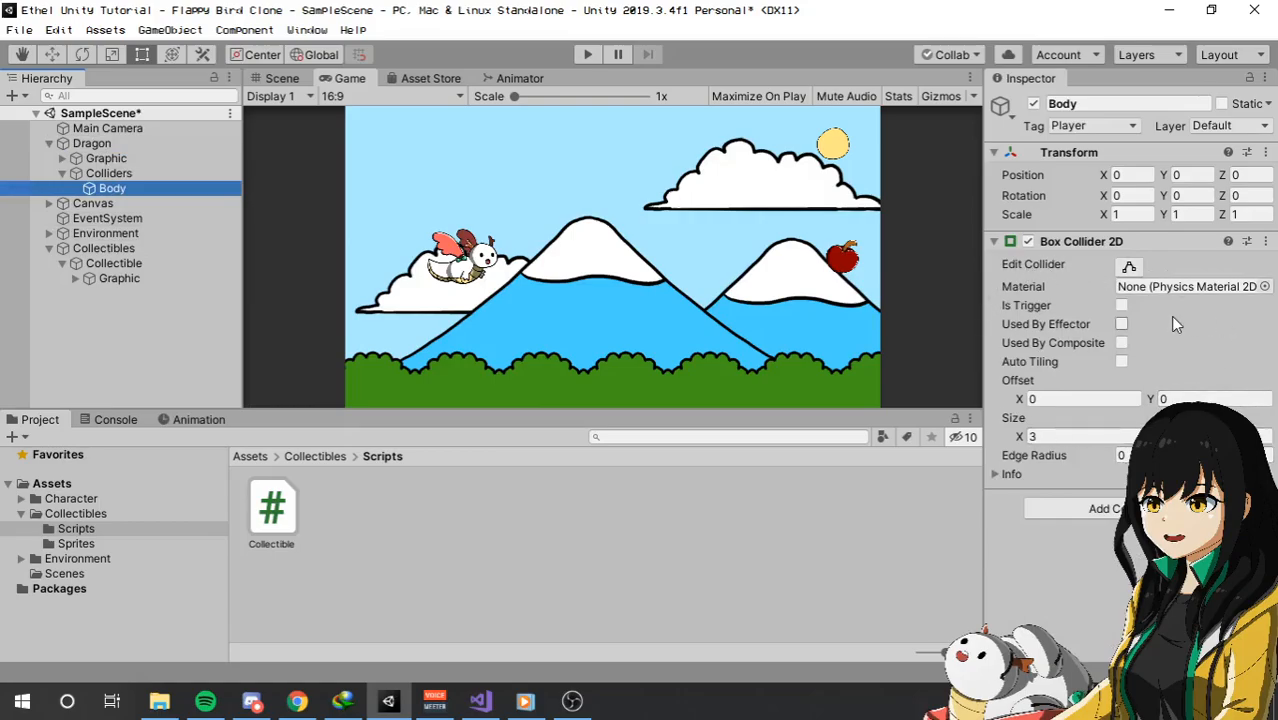
left_click(1019, 476)
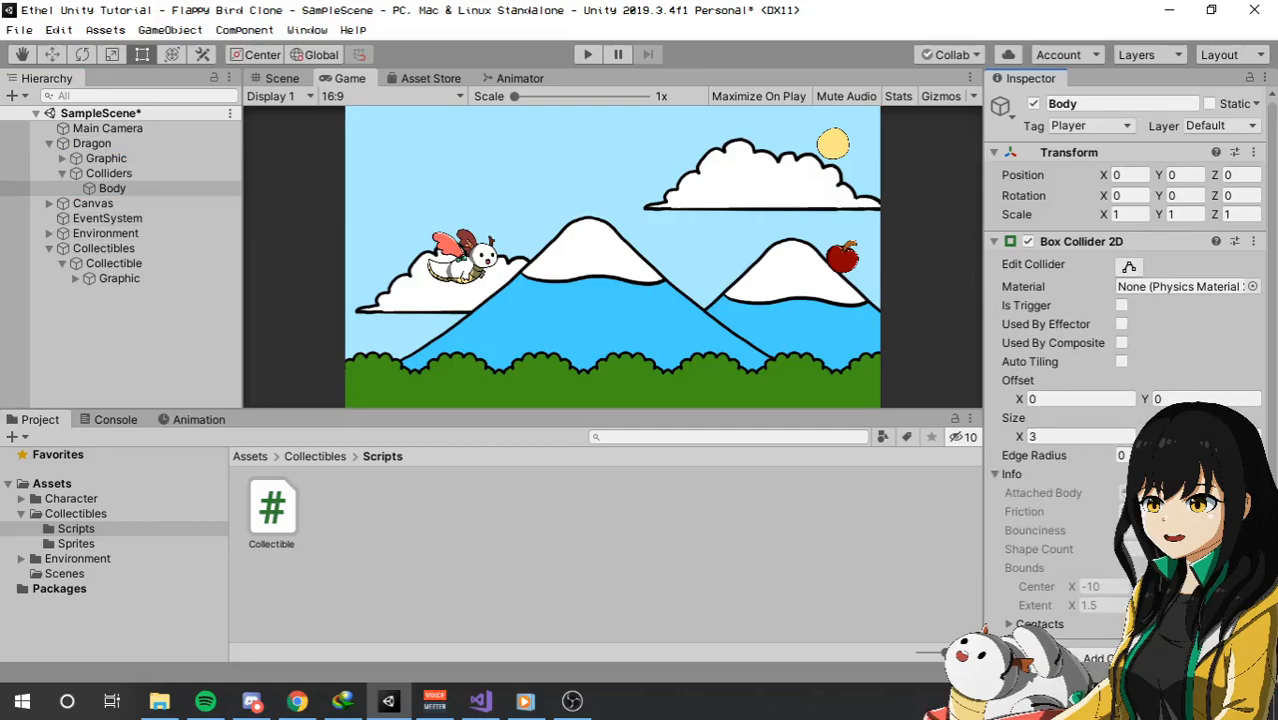
left_click(1172, 493)
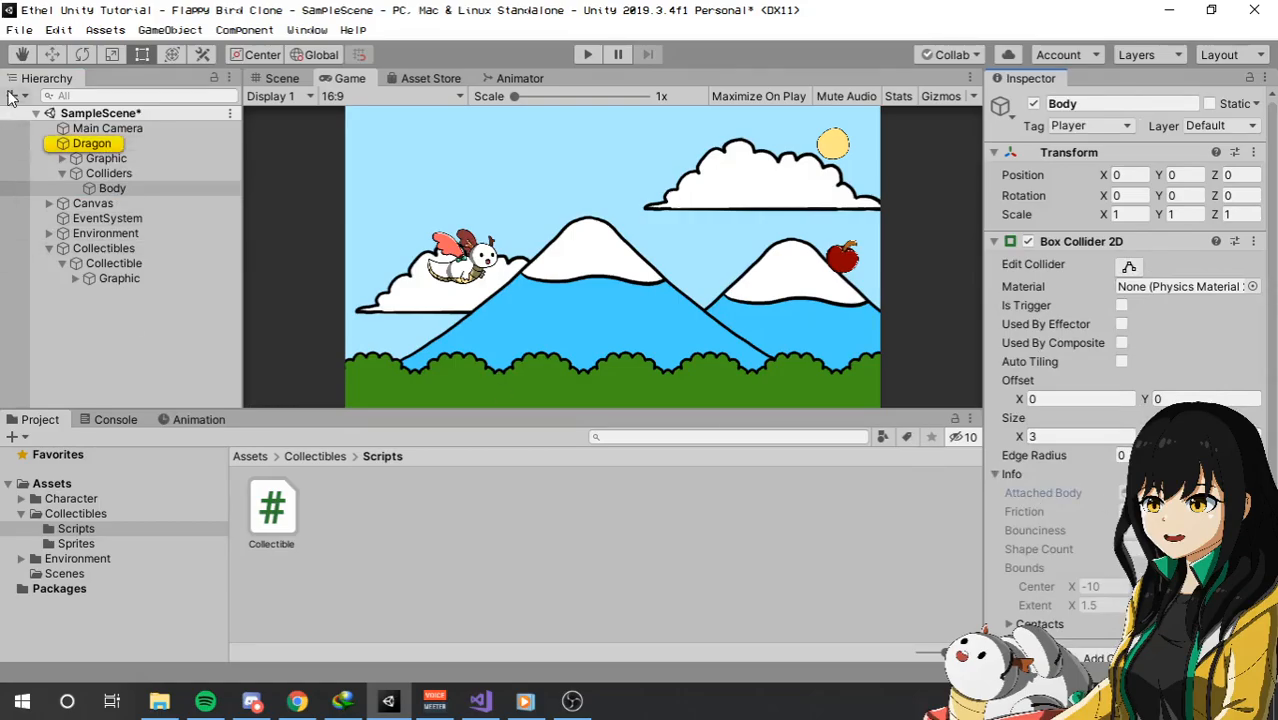
left_click(130, 145)
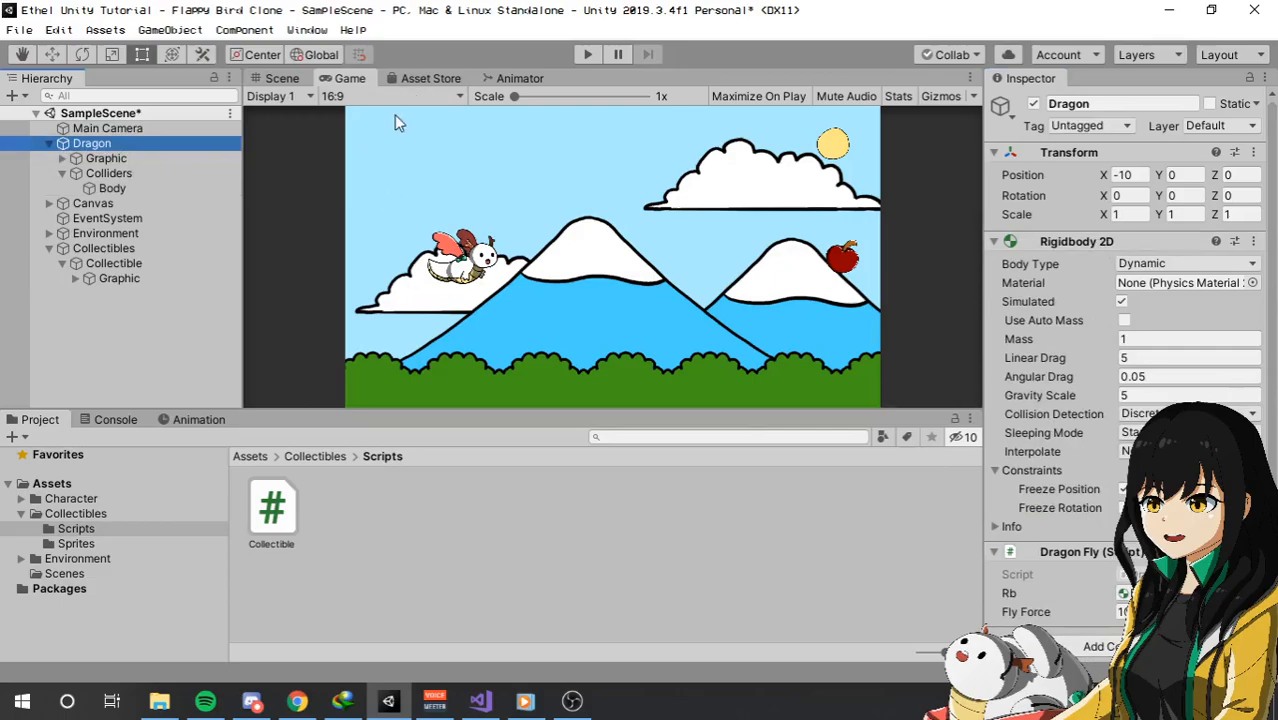
Play-test the apple pickup by flying the dragon into the apple, and stop the game.
left_click(587, 55)
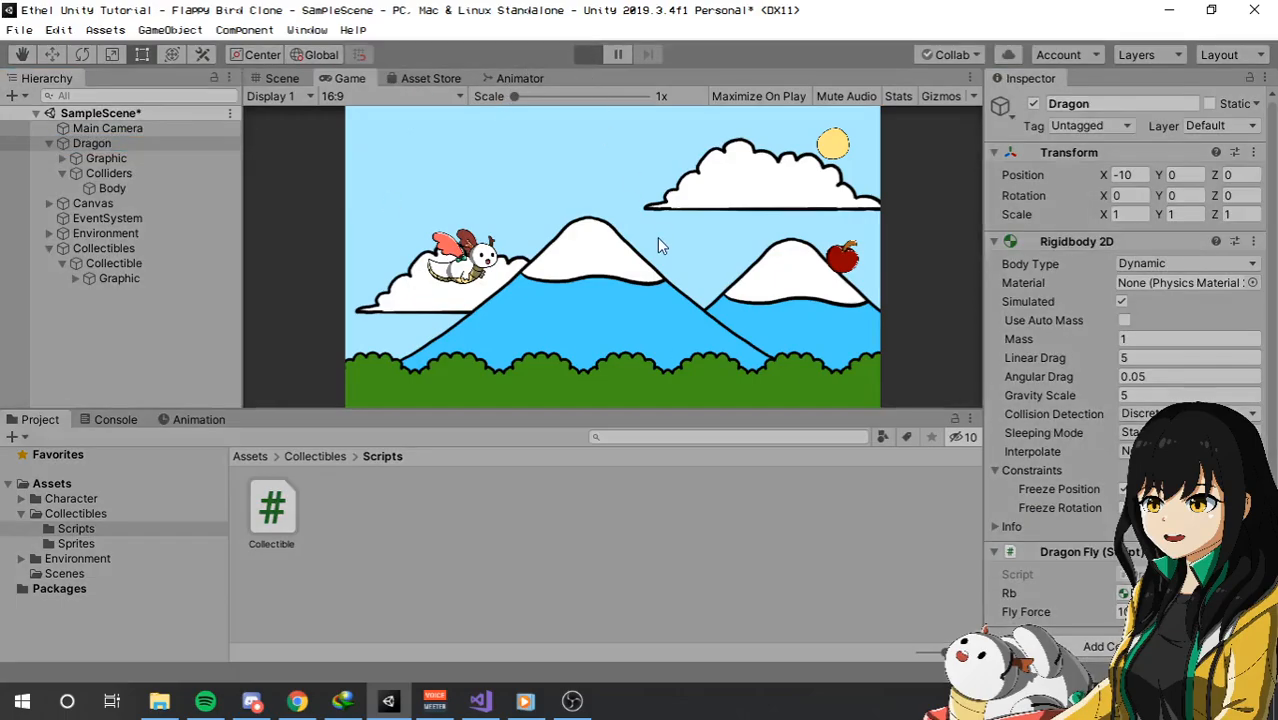
left_click(703, 320)
left_click(703, 320)
left_click(704, 321)
left_click(704, 321)
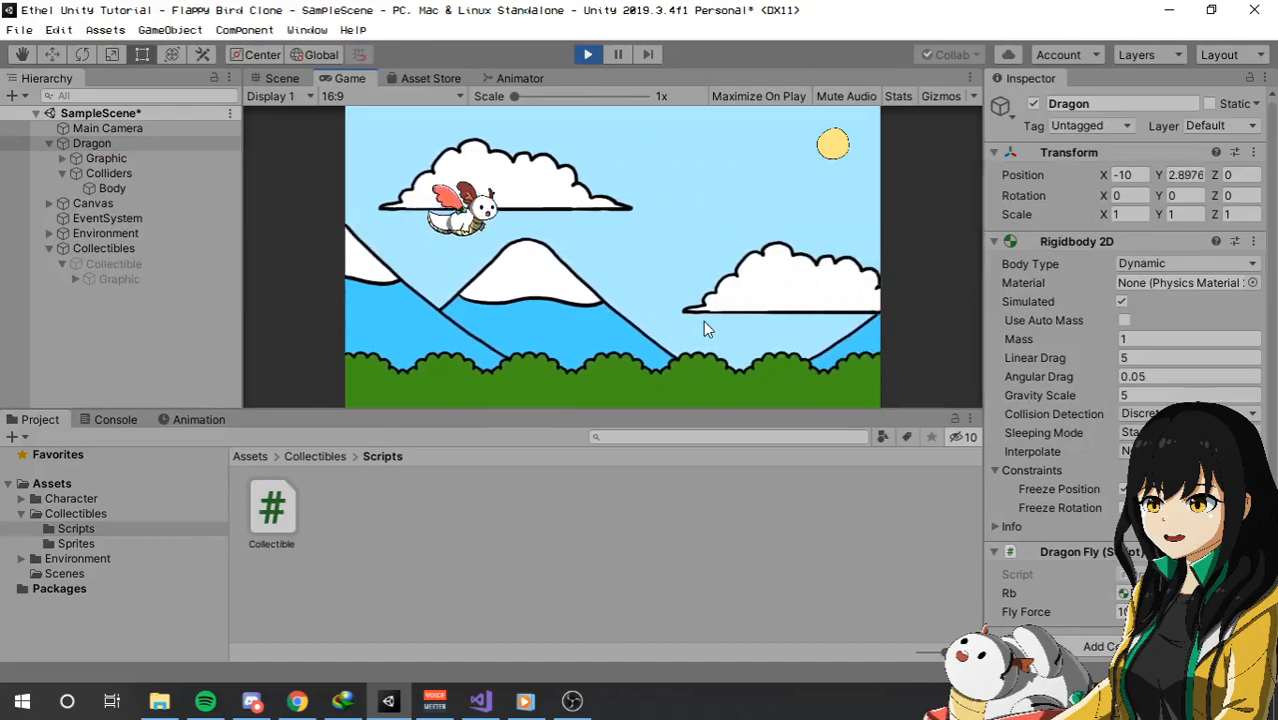
left_click(704, 321)
left_click(590, 55)
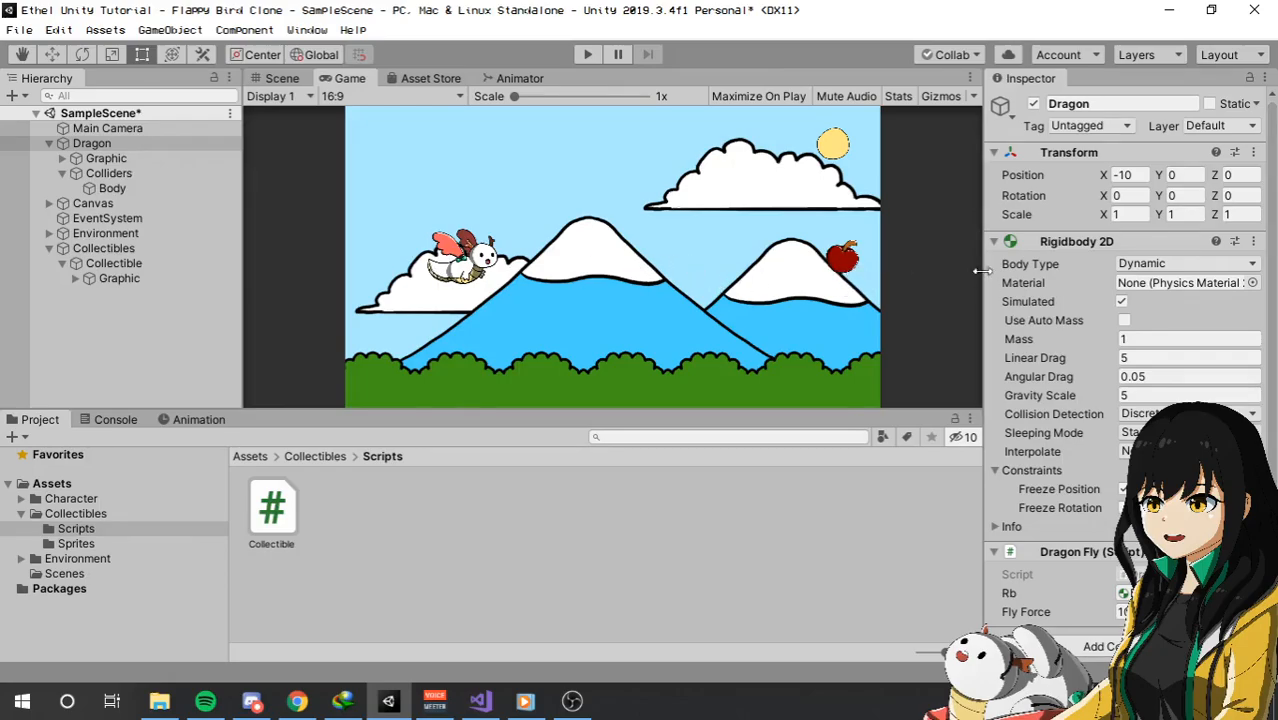
Run the game once more to recheck the apple's deactivation while keeping the dragon flying, and end the run.
left_click(588, 55)
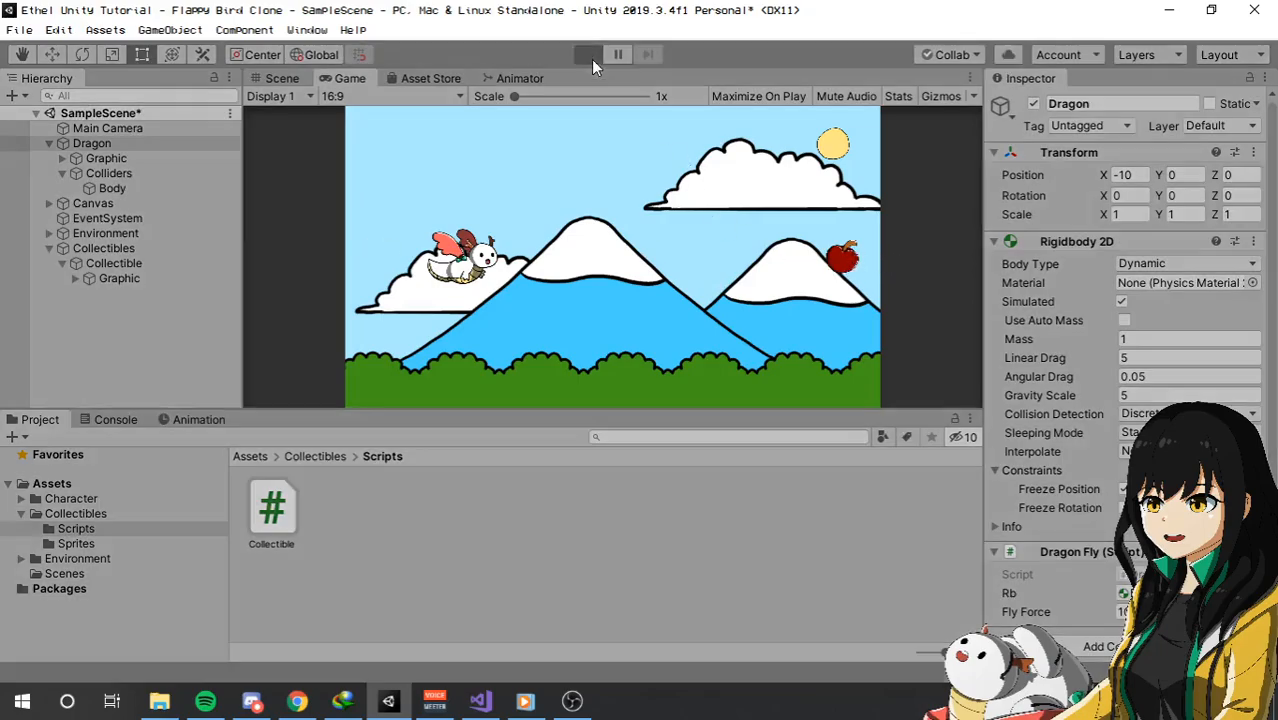
left_click(642, 310)
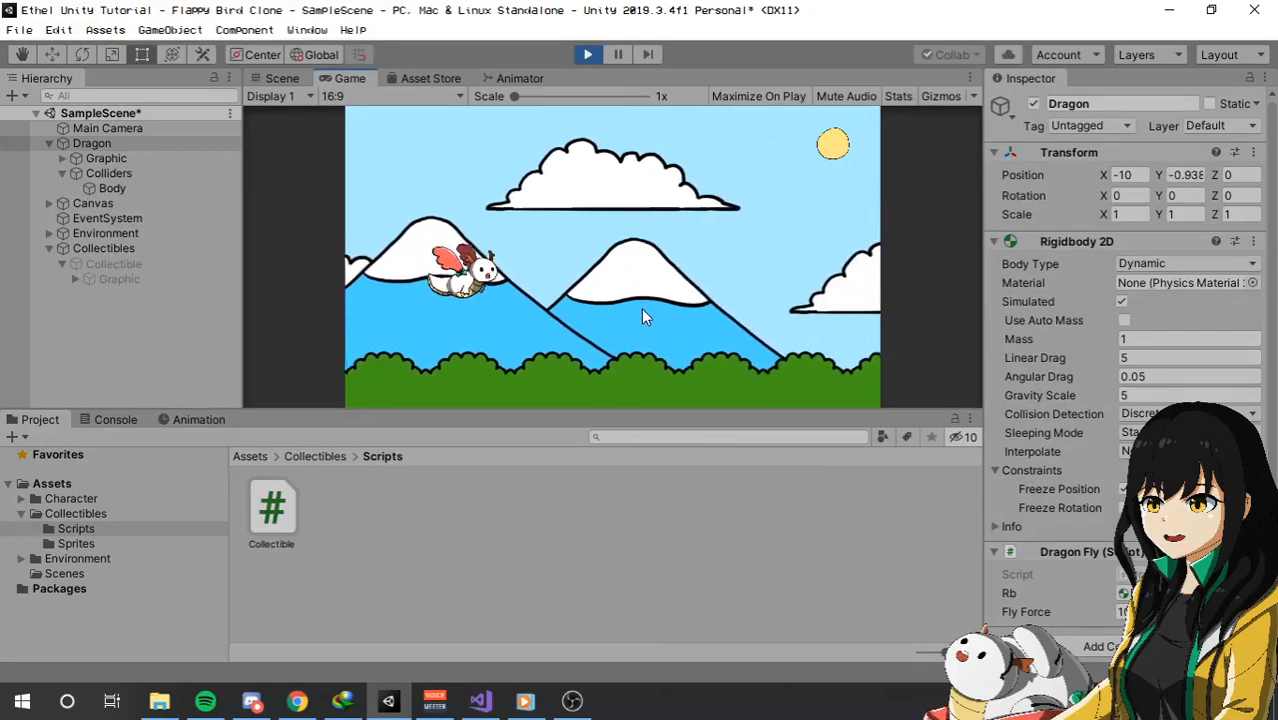
left_click(642, 310)
left_click(642, 310)
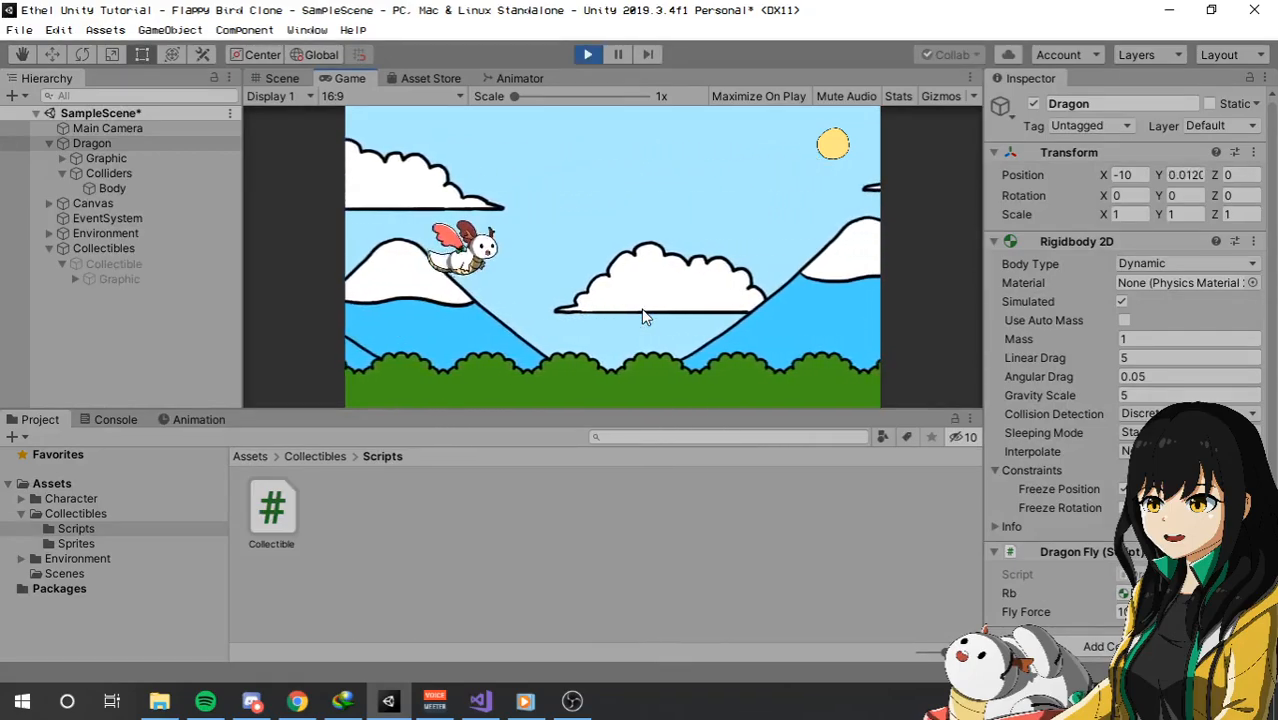
left_click(643, 311)
left_click(818, 299)
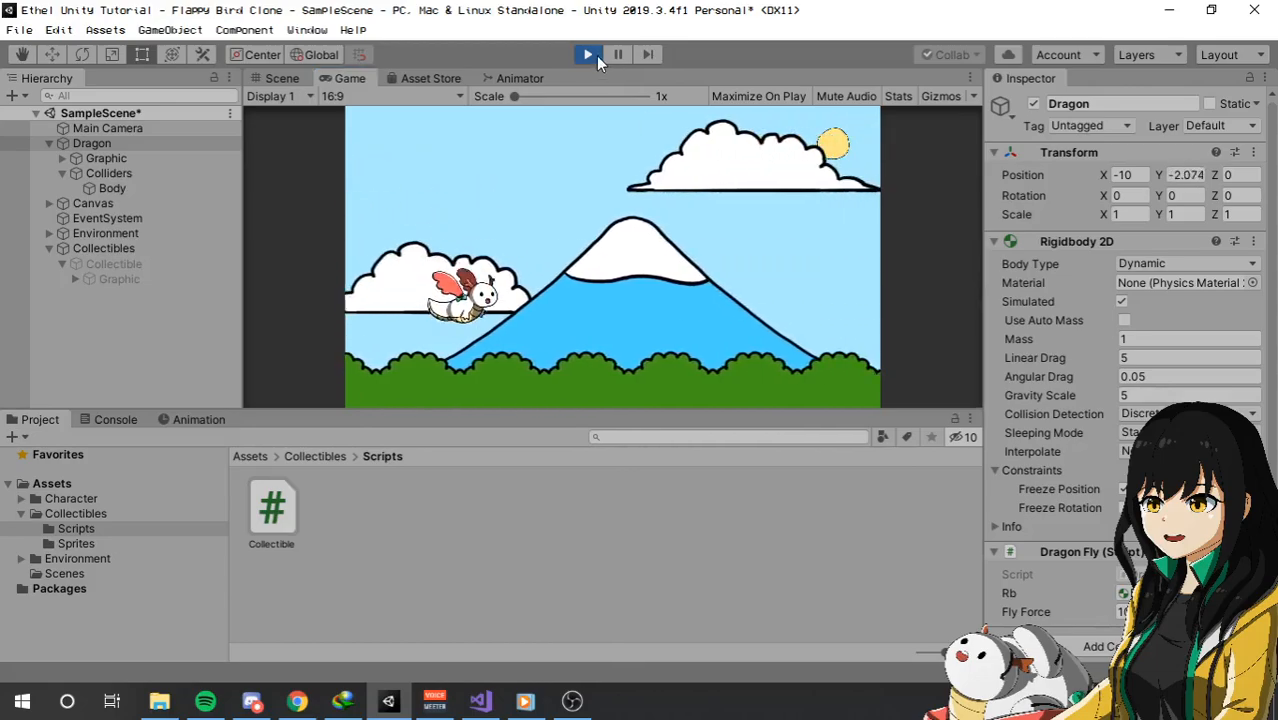
left_click(594, 56)
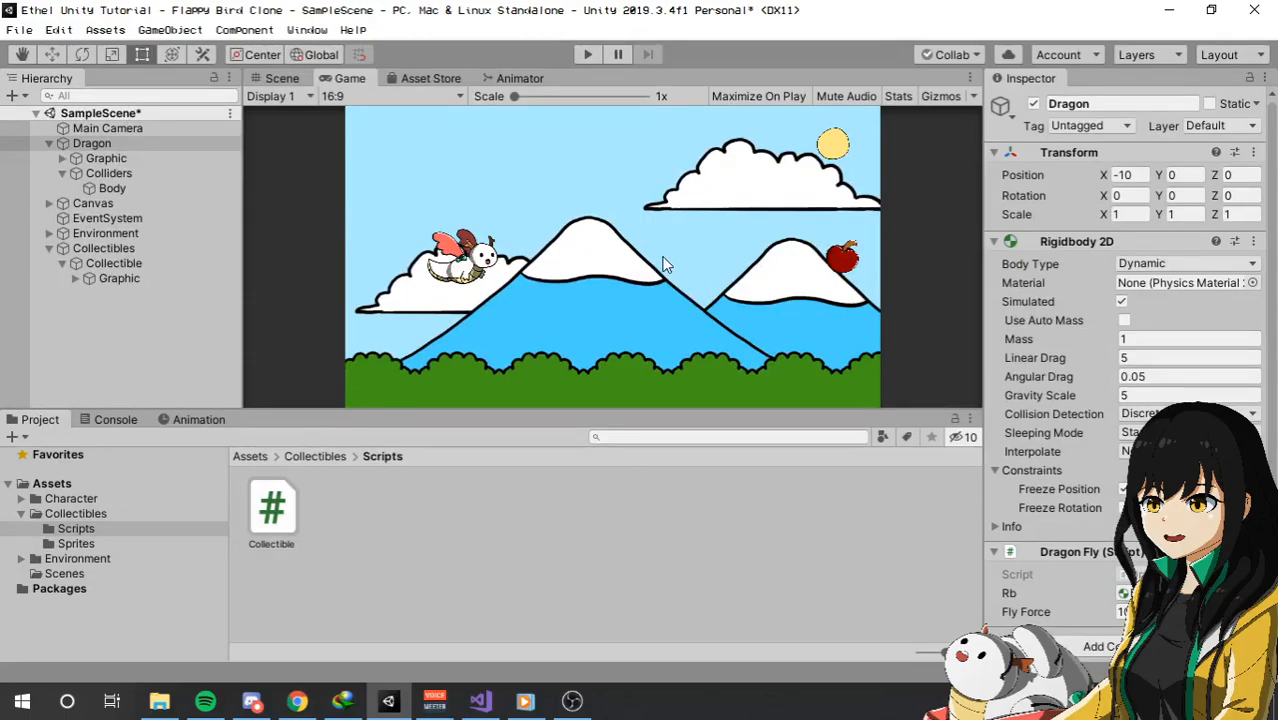
Save the scene and the project.
left_click(18, 30)
left_click(40, 100)
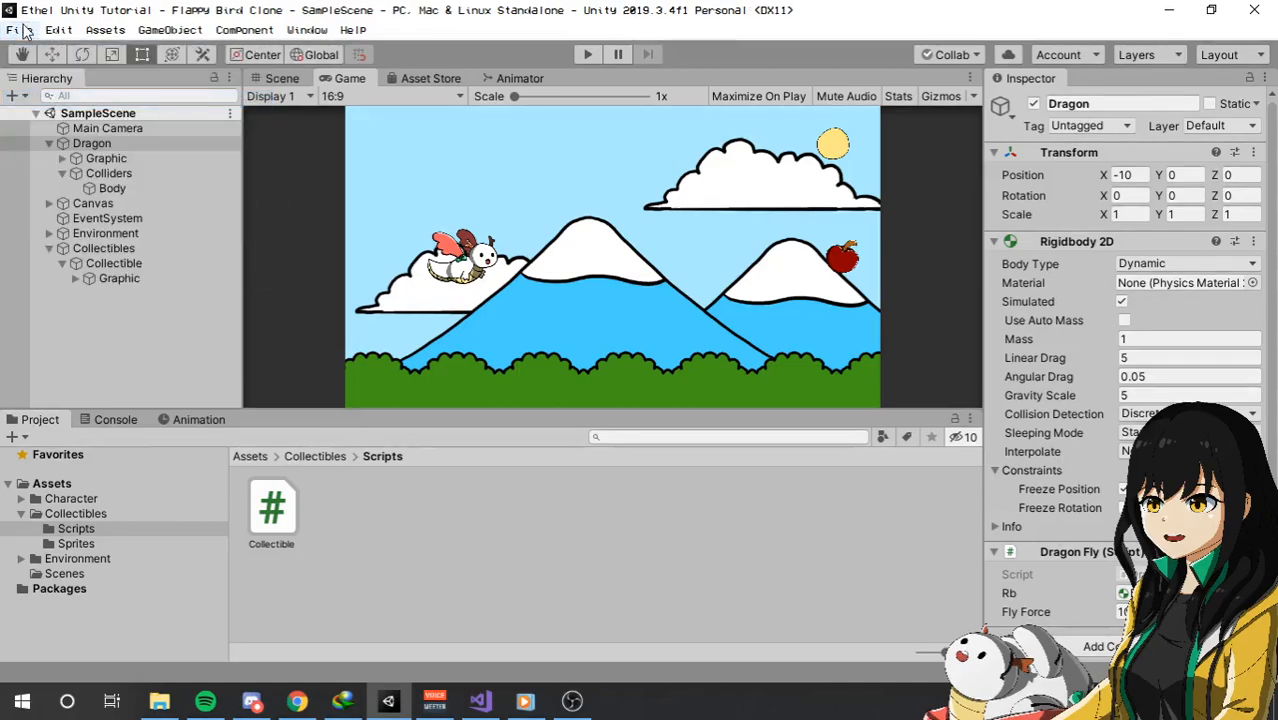
left_click(20, 31)
left_click(55, 186)
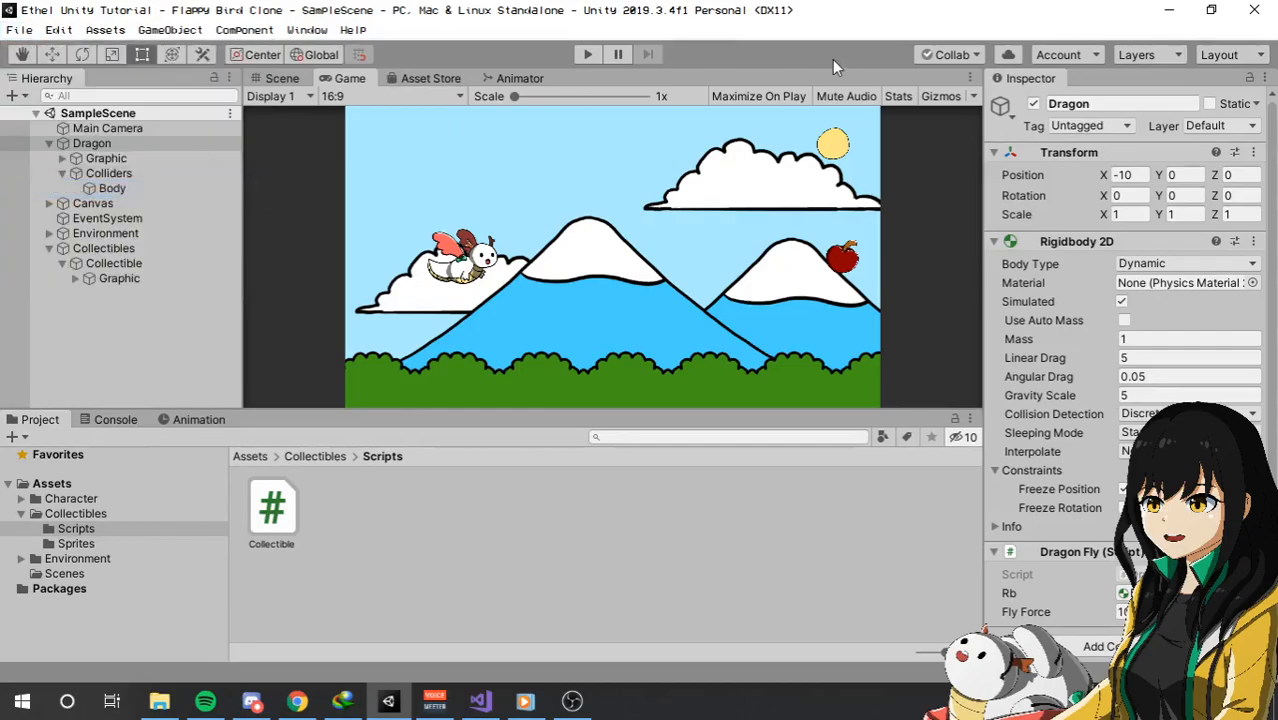